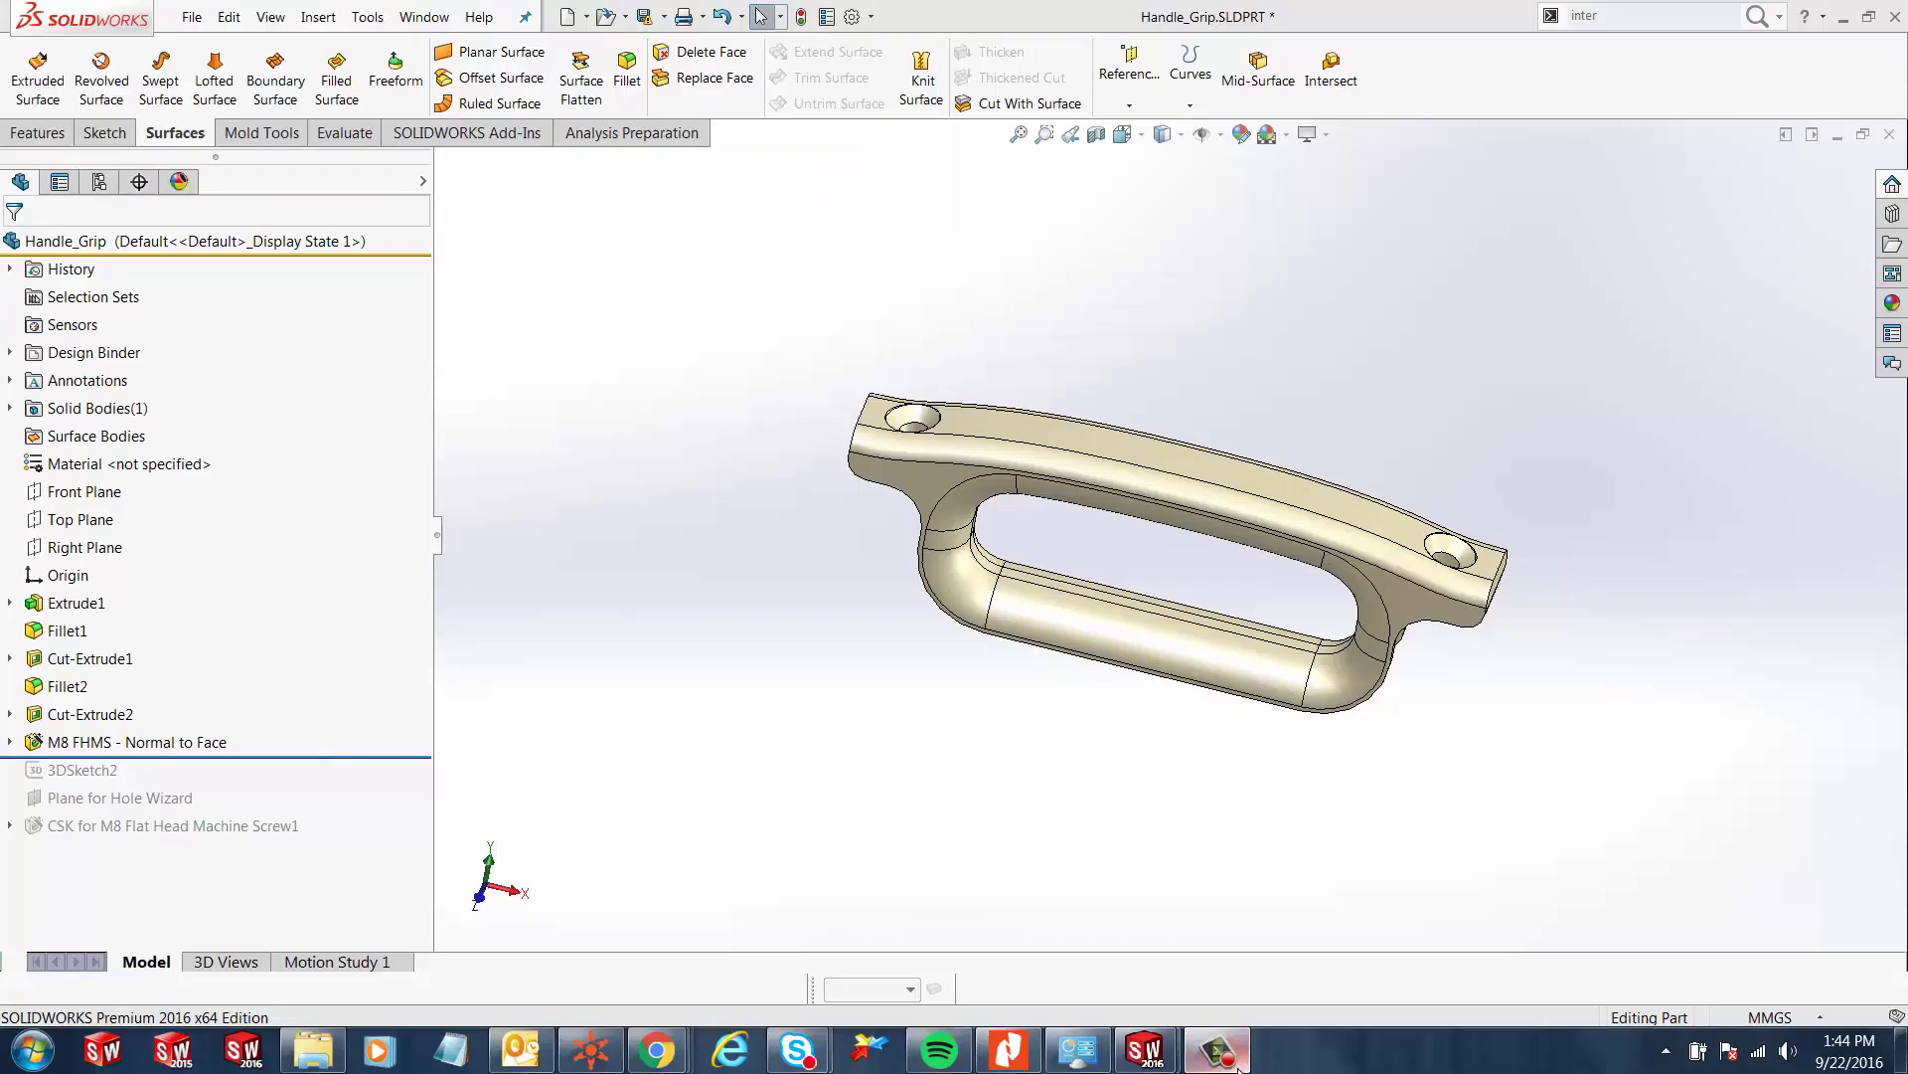
- Review the M8 FHMS hole definition from the Front view and confirm the M8 specification
mouse_move(1235, 1062)
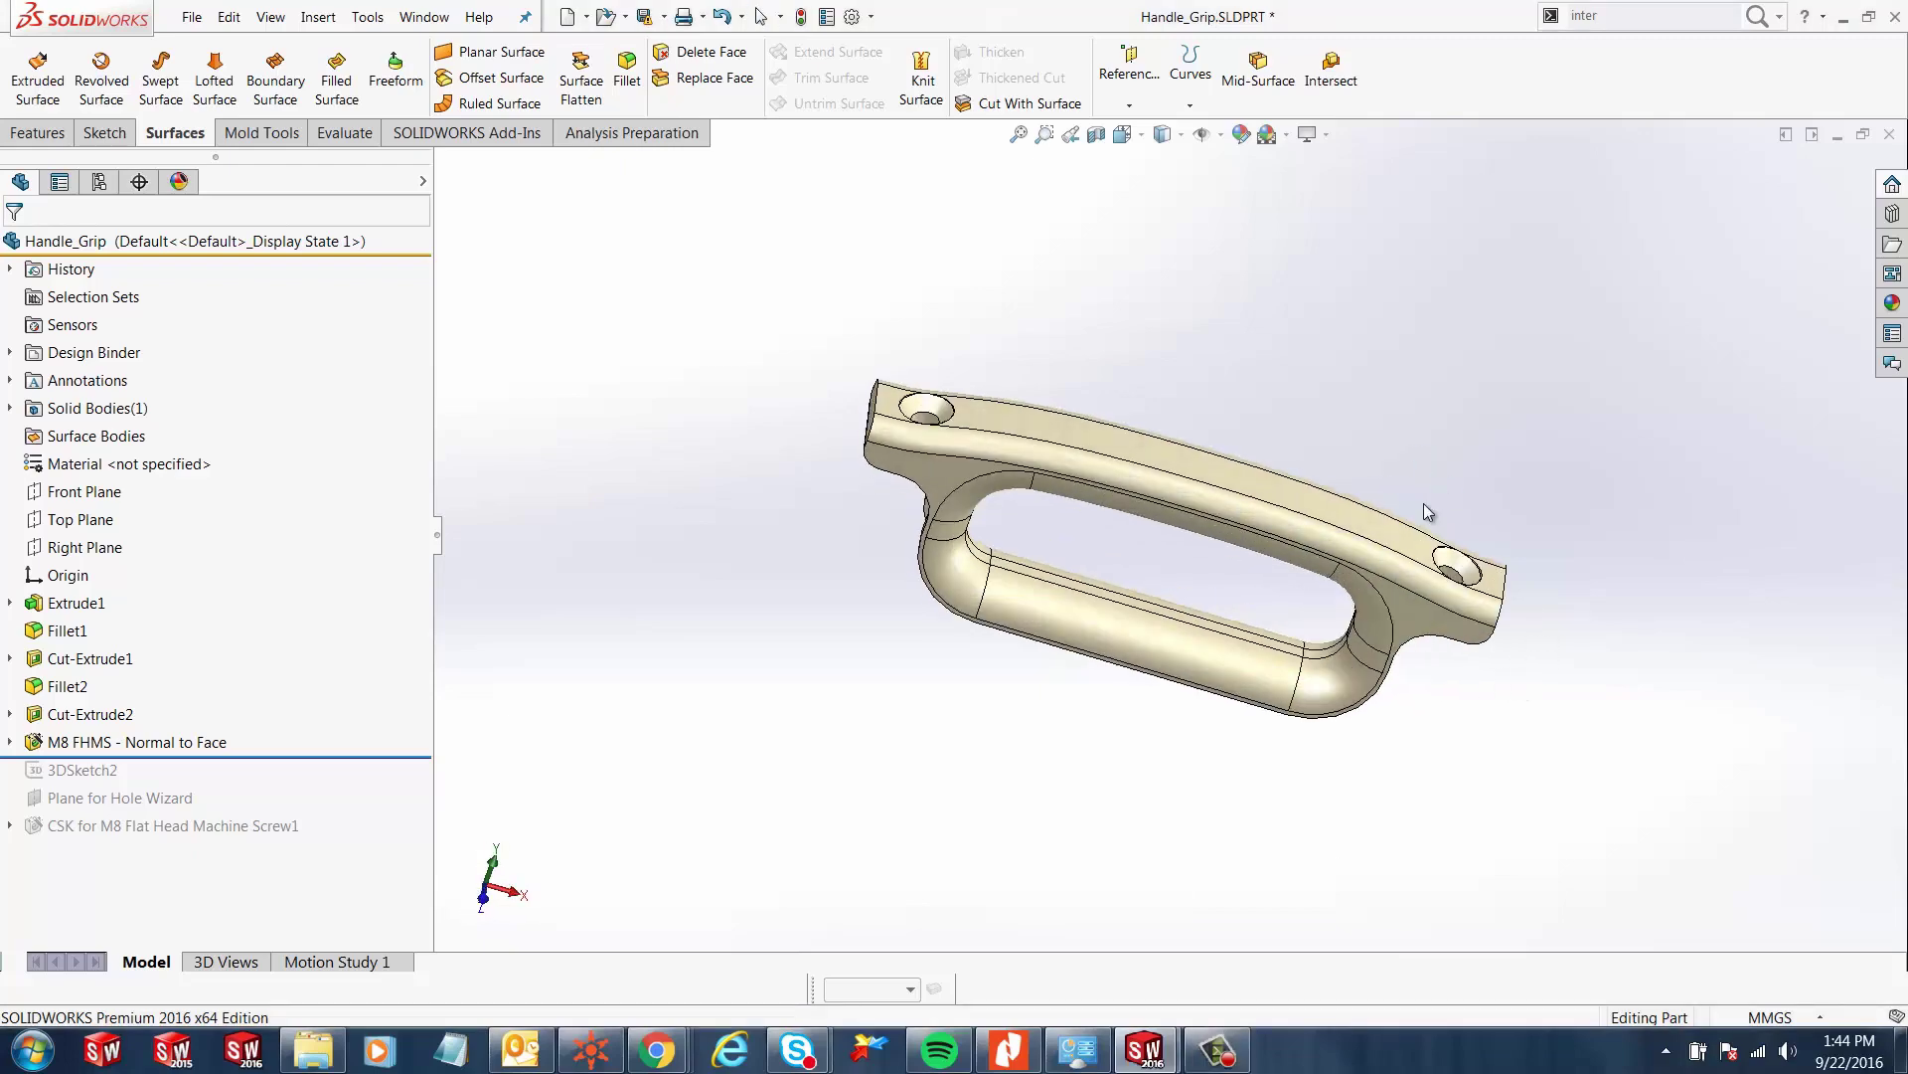
scroll(1372, 546, "down", 3)
scroll(652, 341, "down", 3)
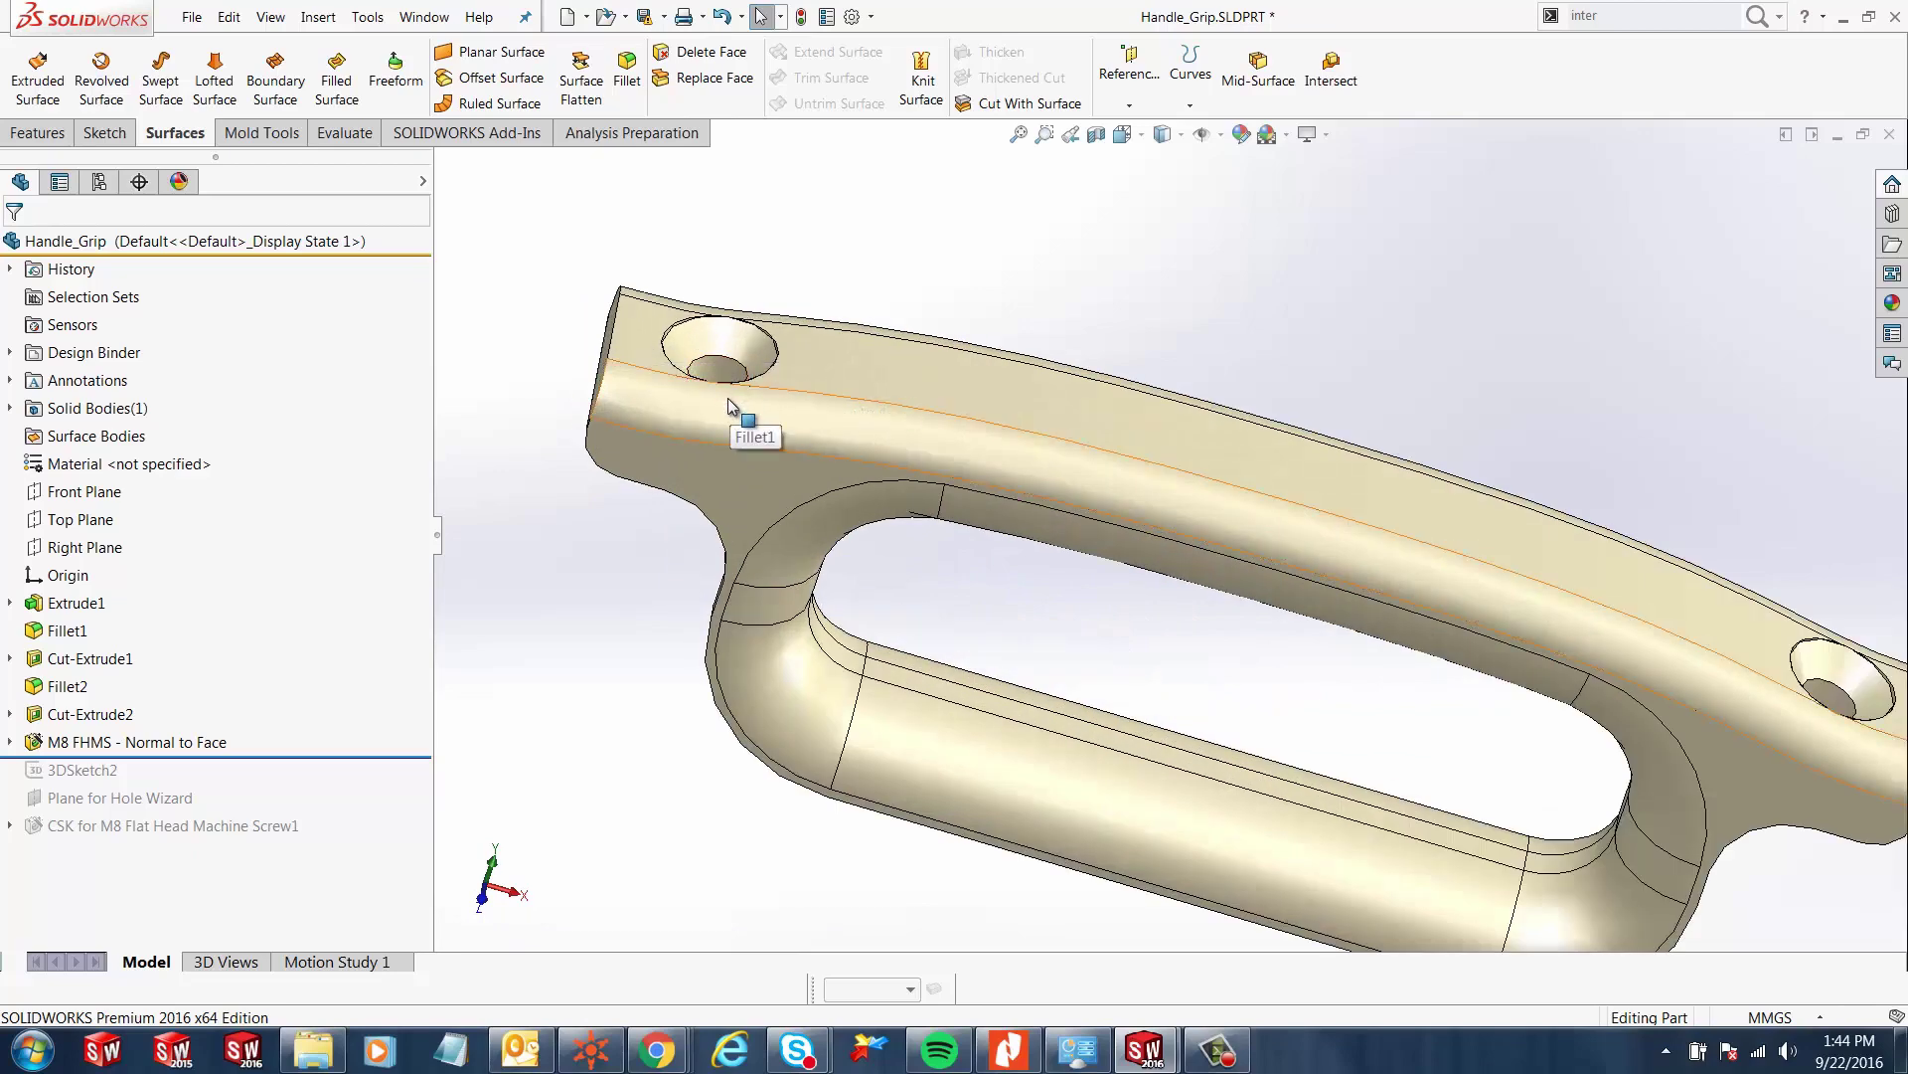
right_click(145, 747)
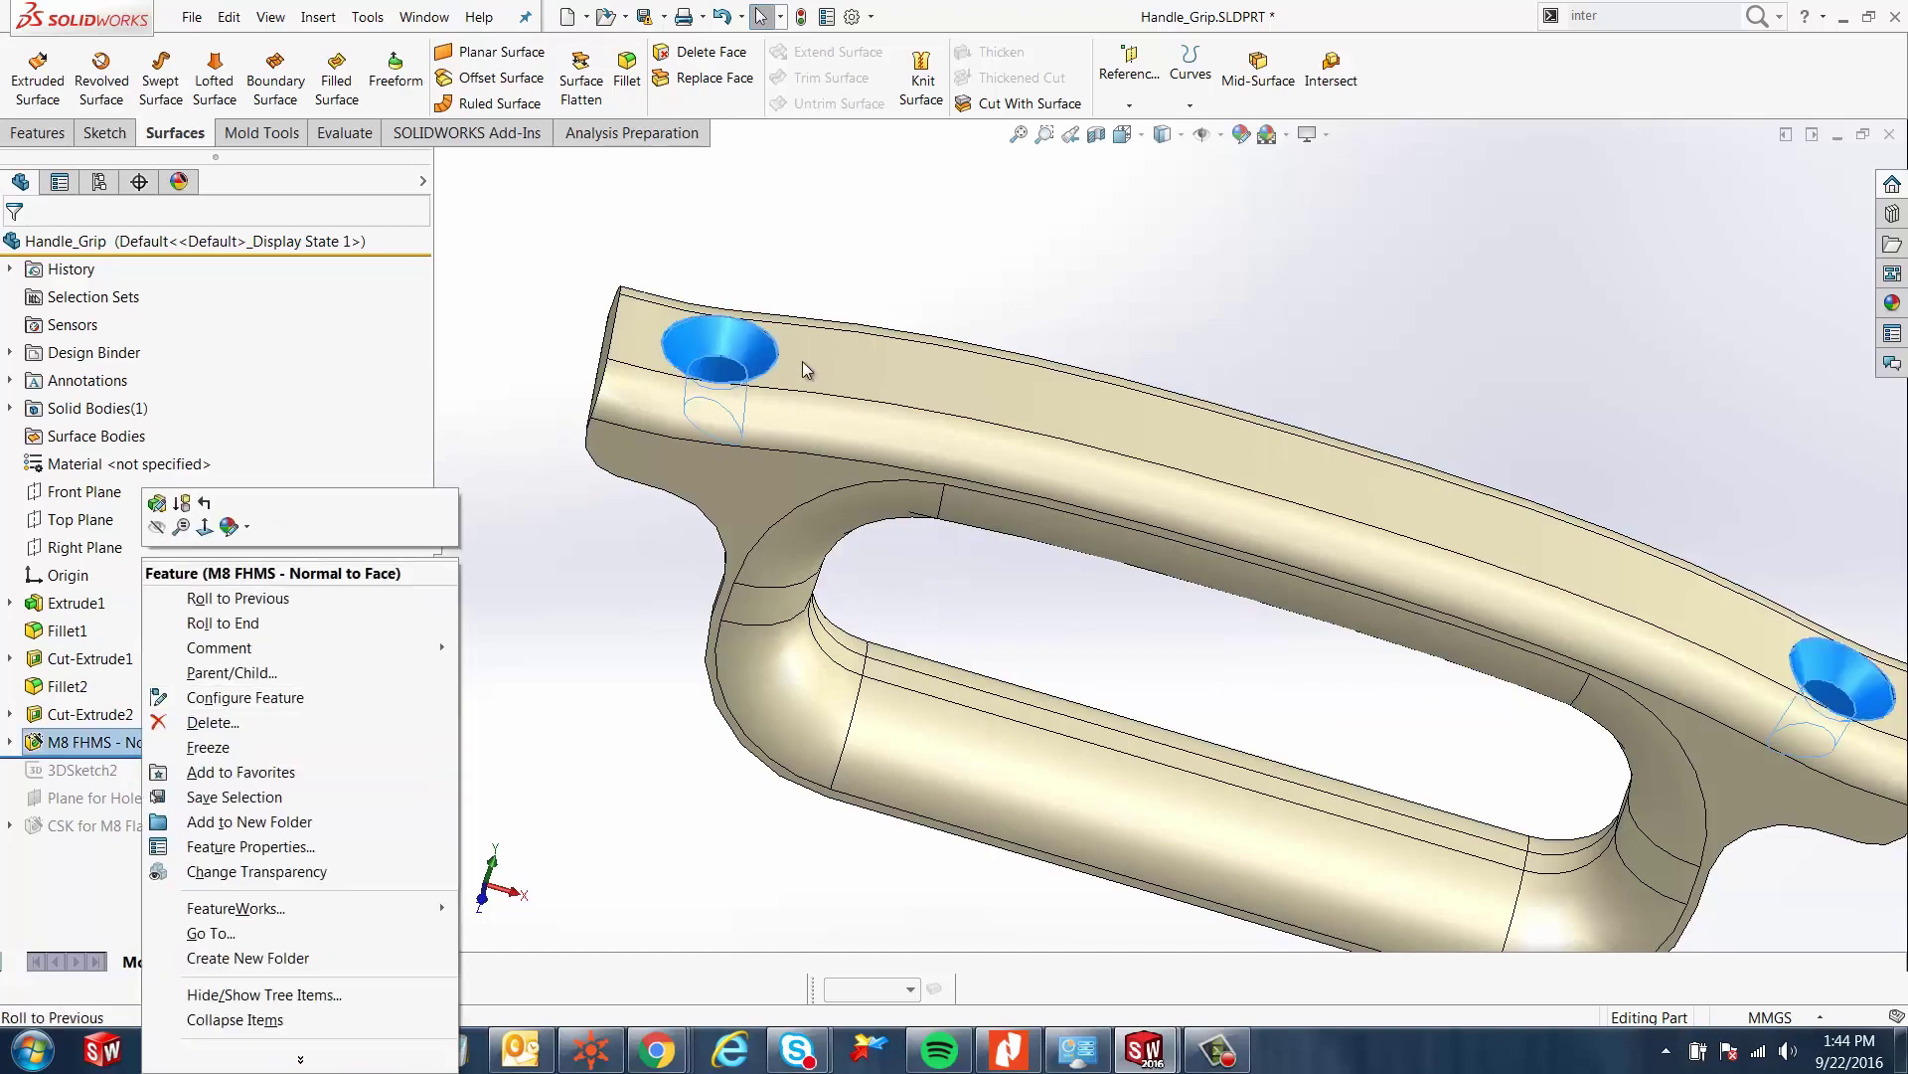
key("Escape")
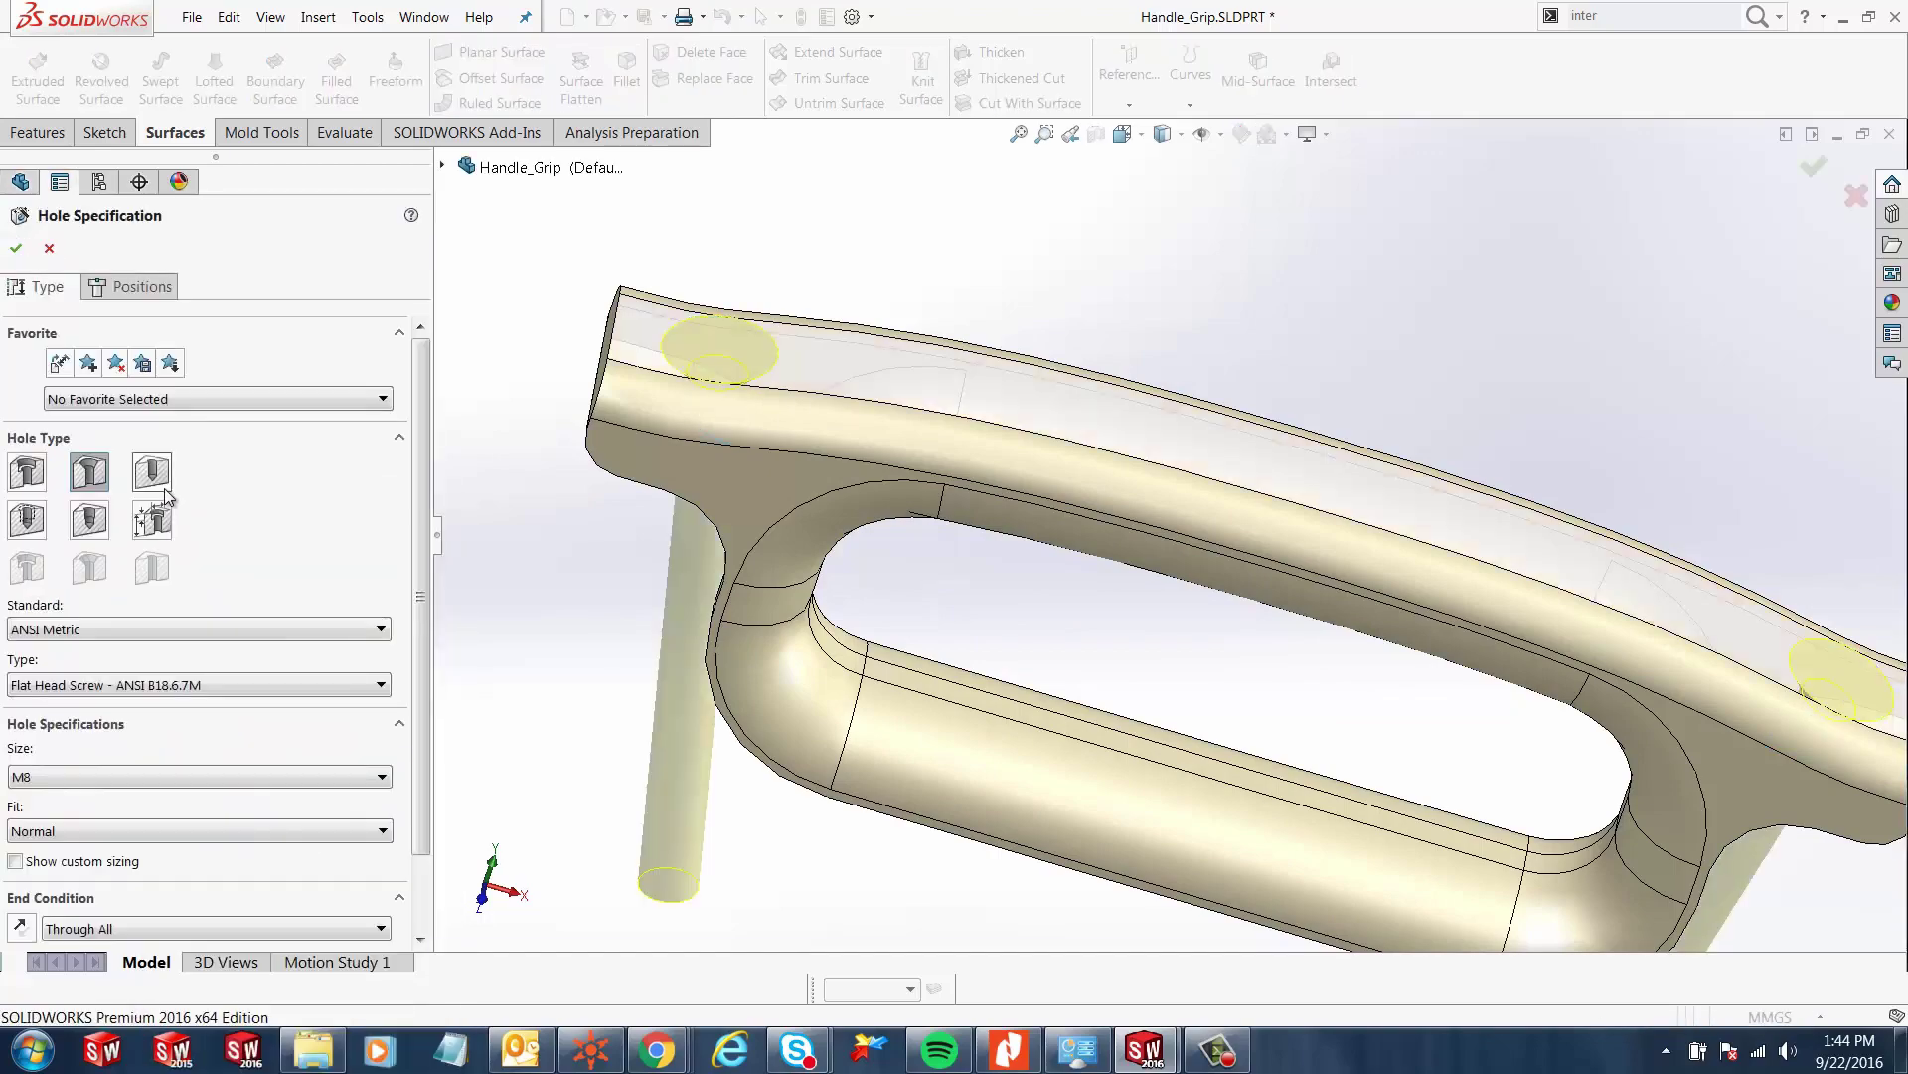
key("space")
left_click(1060, 650)
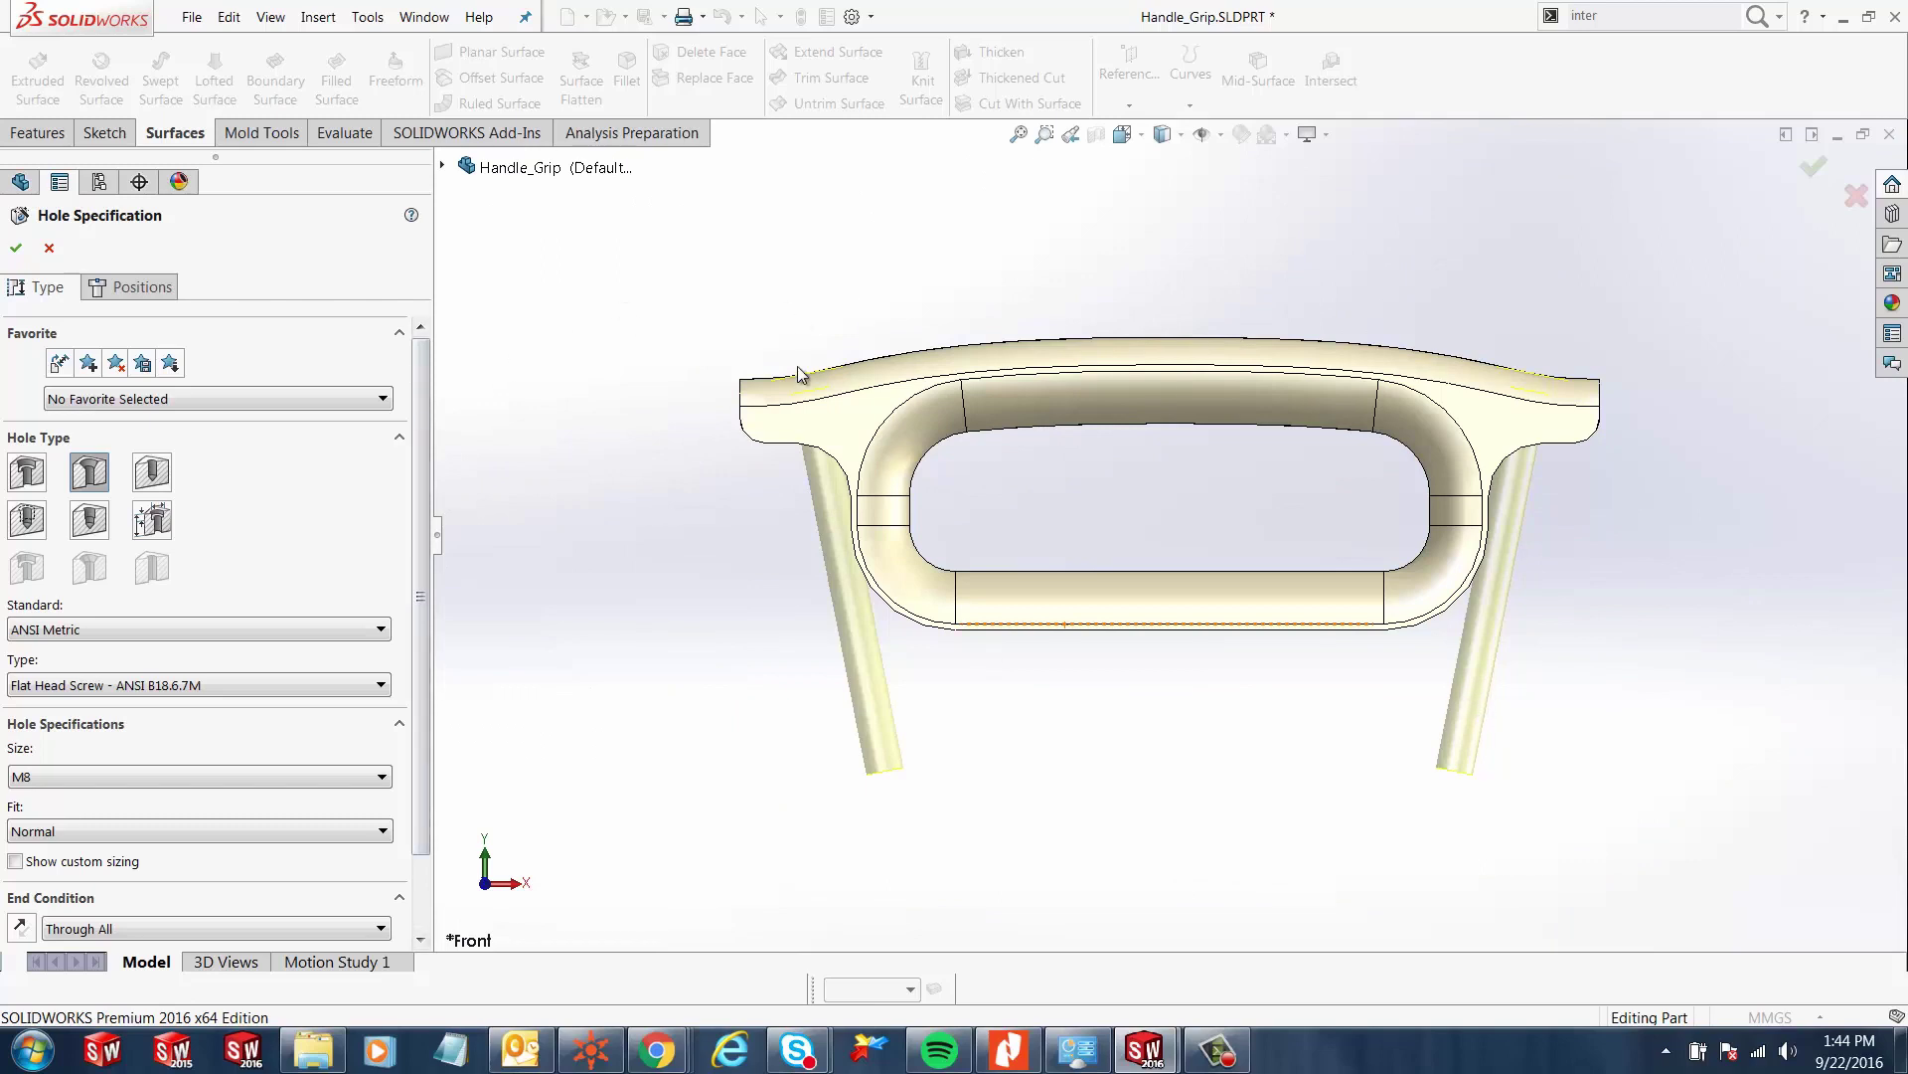
left_click(17, 248)
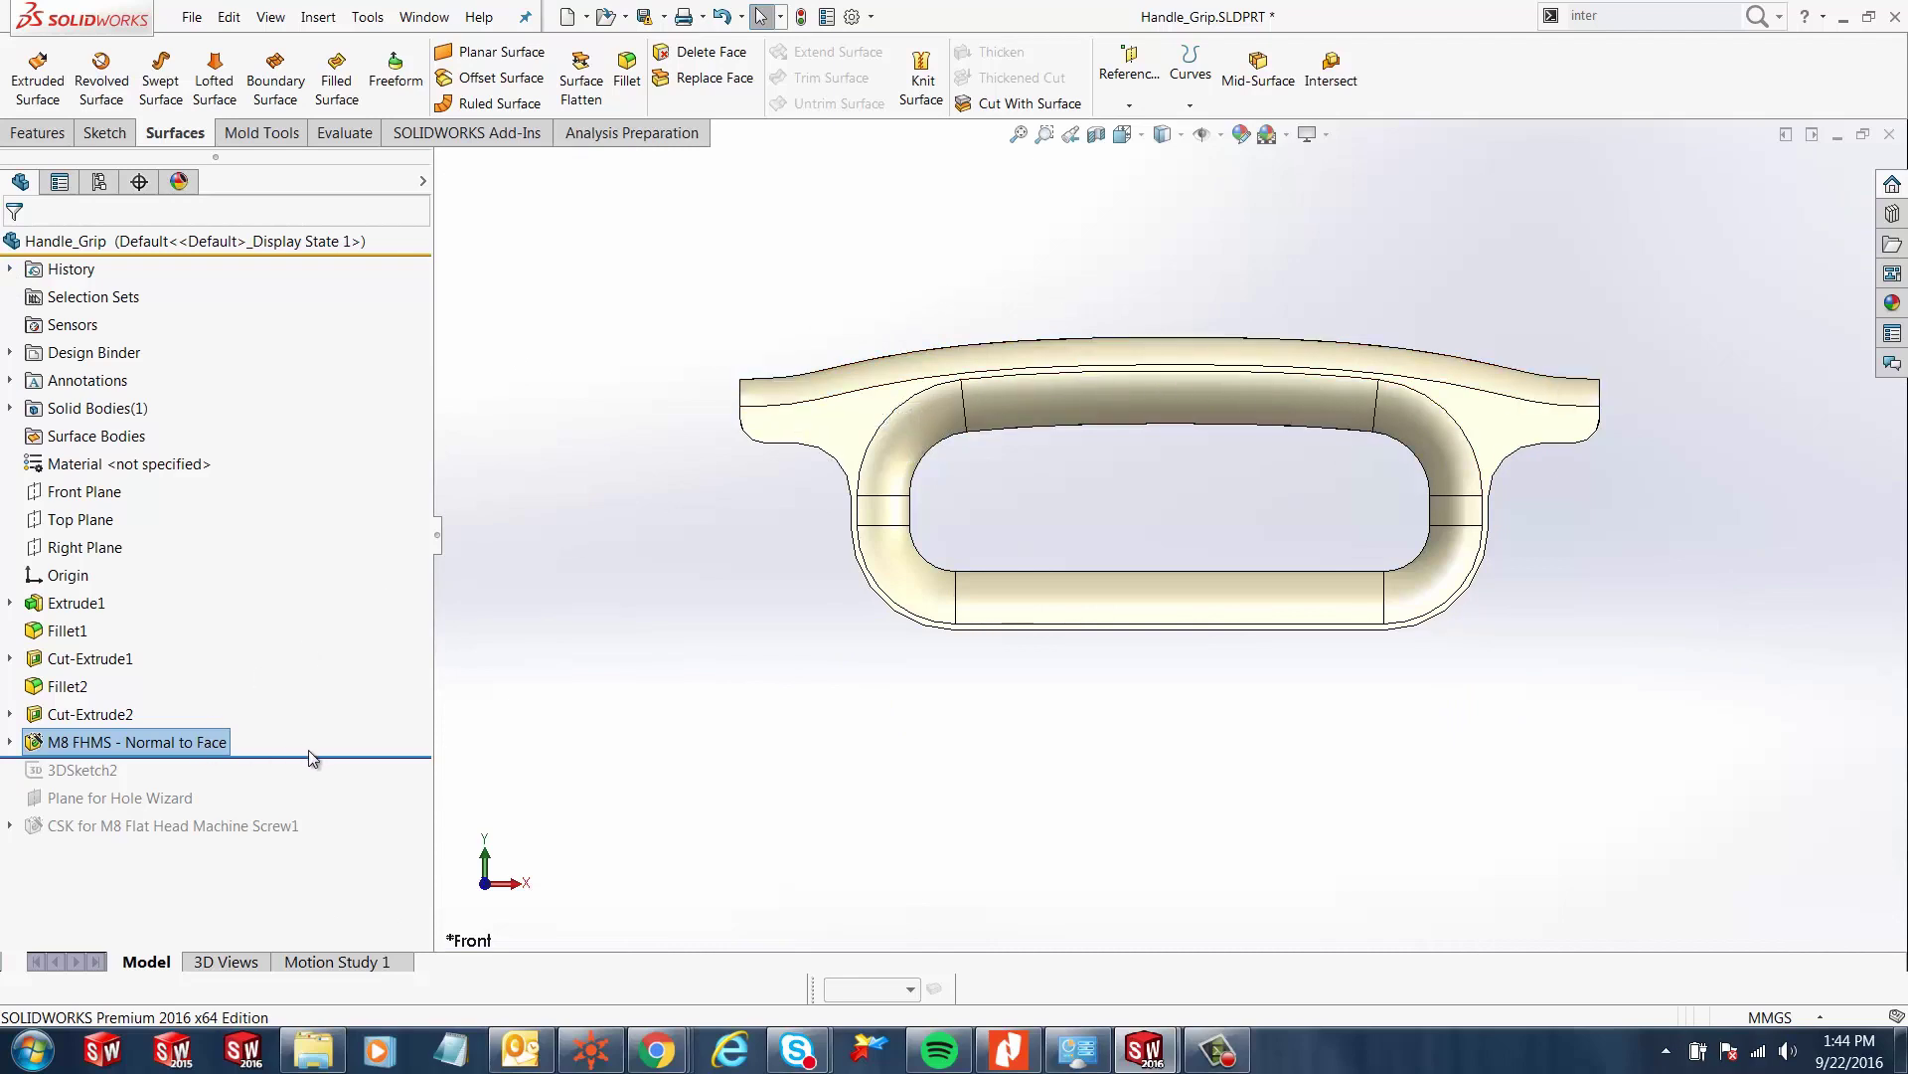
- Suppress M8 FHMS and roll back to below CSK for M8 Flat Head Machine Screw1
right_click(209, 744)
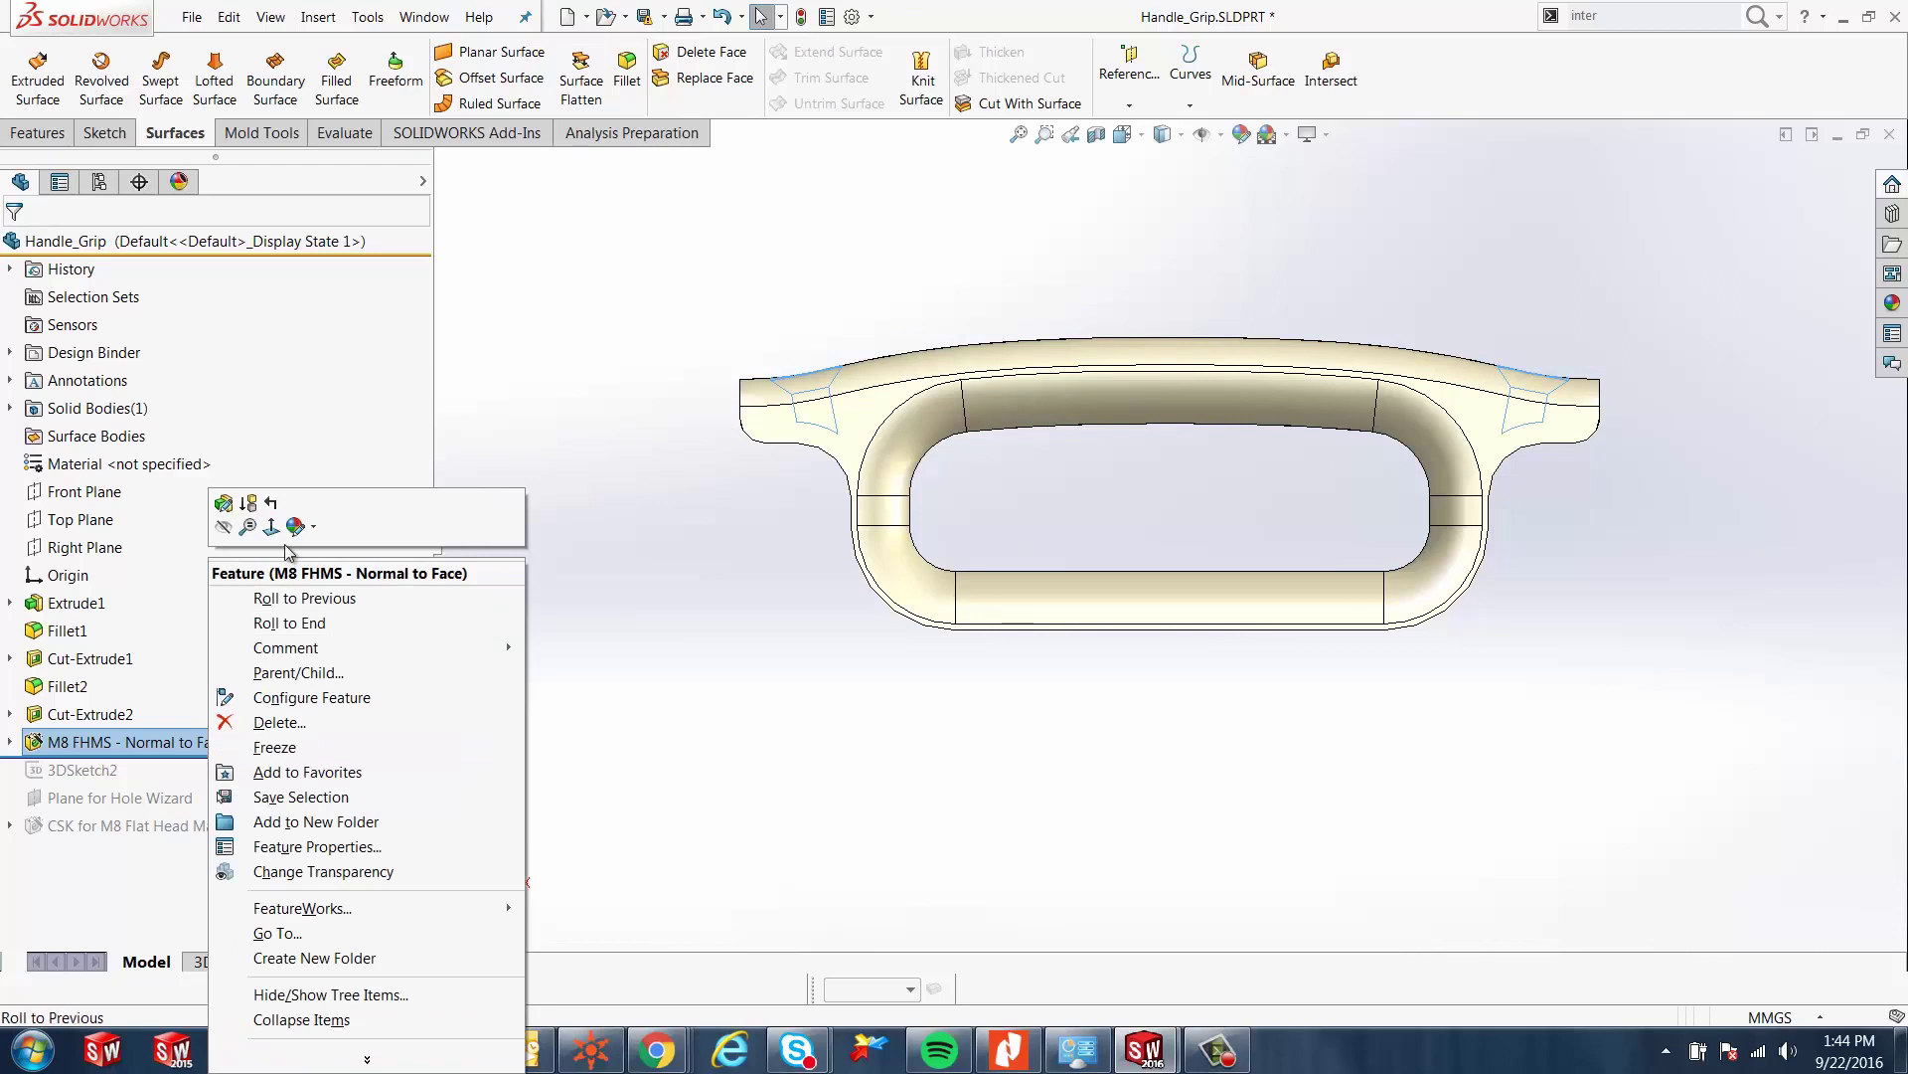
left_click(250, 504)
middle_click_drag(822, 235, 795, 428)
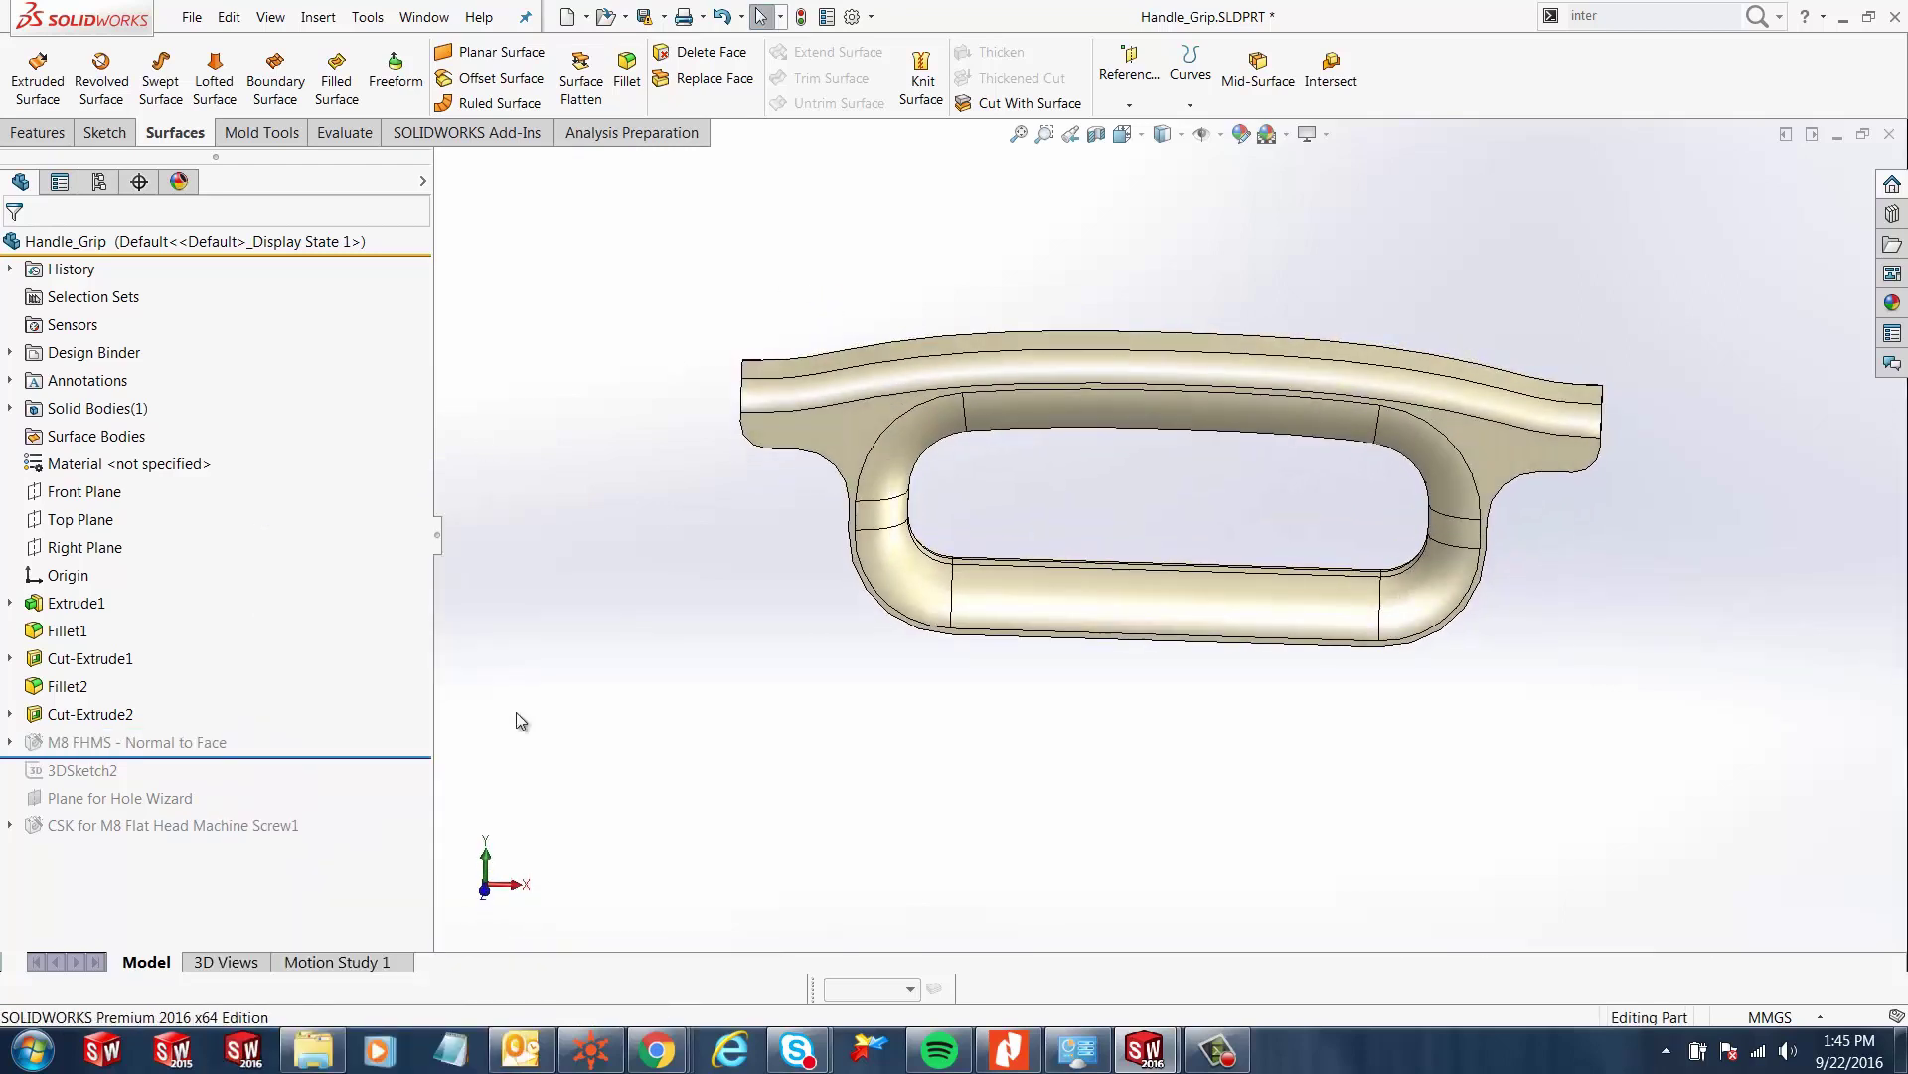
left_click_drag(332, 759, 284, 835)
- Inspect 3DSketch2, the Plane for Hole Wizard and the CSK for M8 Flat Head Machine Screw1 feature
left_click(89, 770)
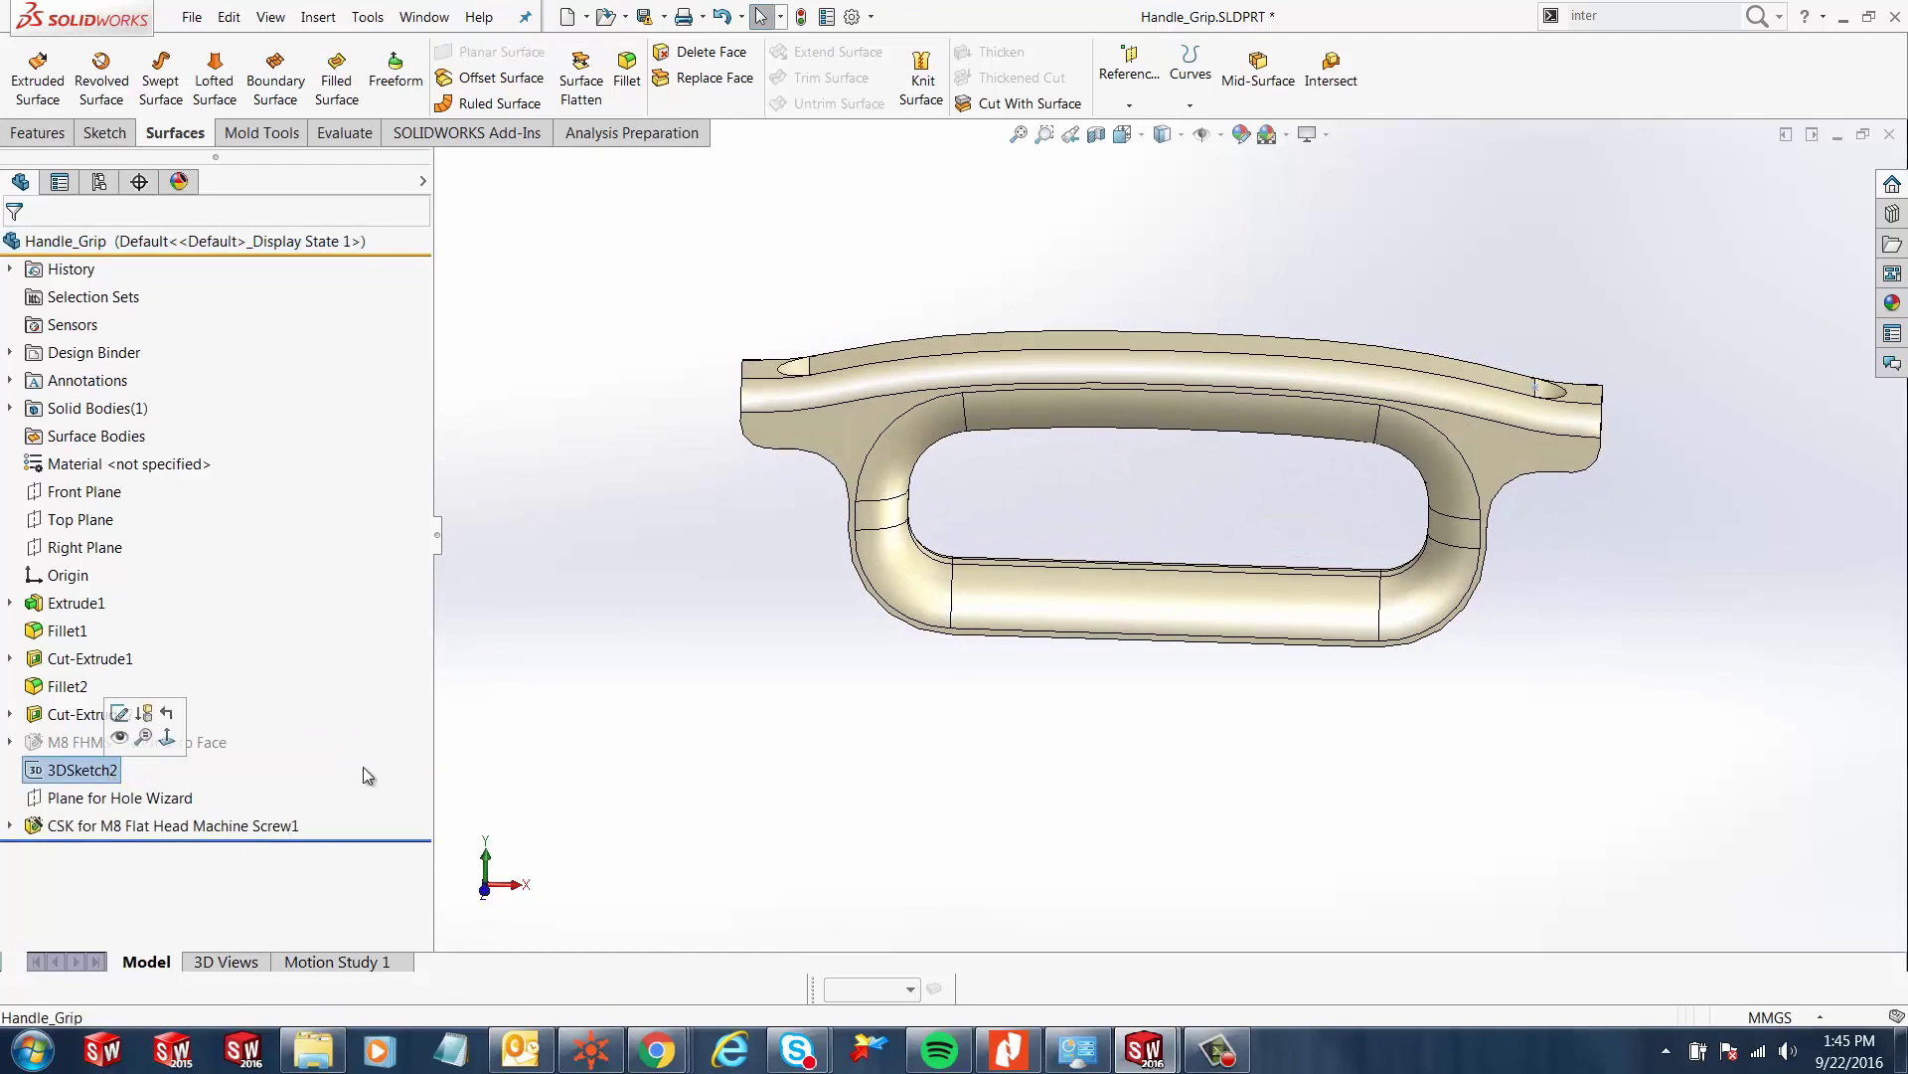
scroll(1551, 398, "down", 4)
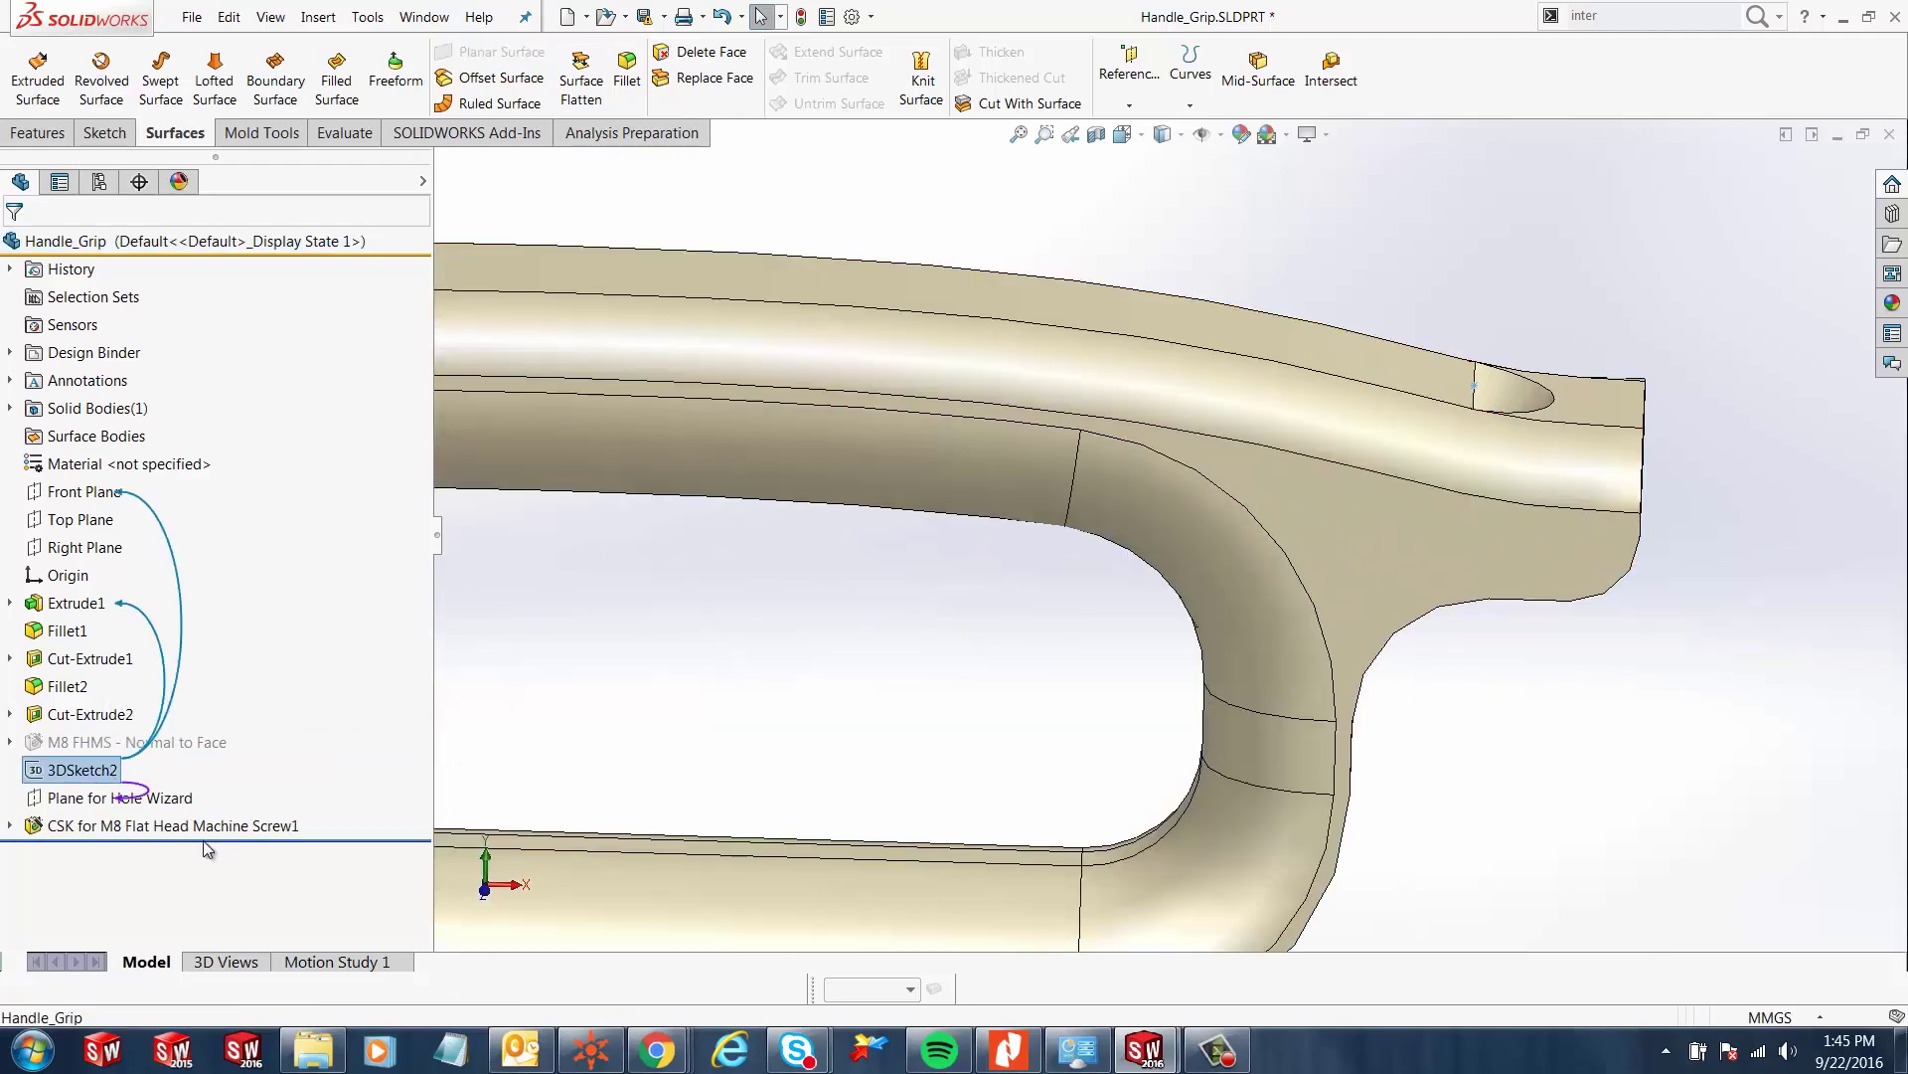
left_click(174, 804)
scroll(831, 695, "up", 3)
middle_click_drag(831, 695, 784, 636)
scroll(784, 636, "up", 3)
scroll(938, 521, "down", 5)
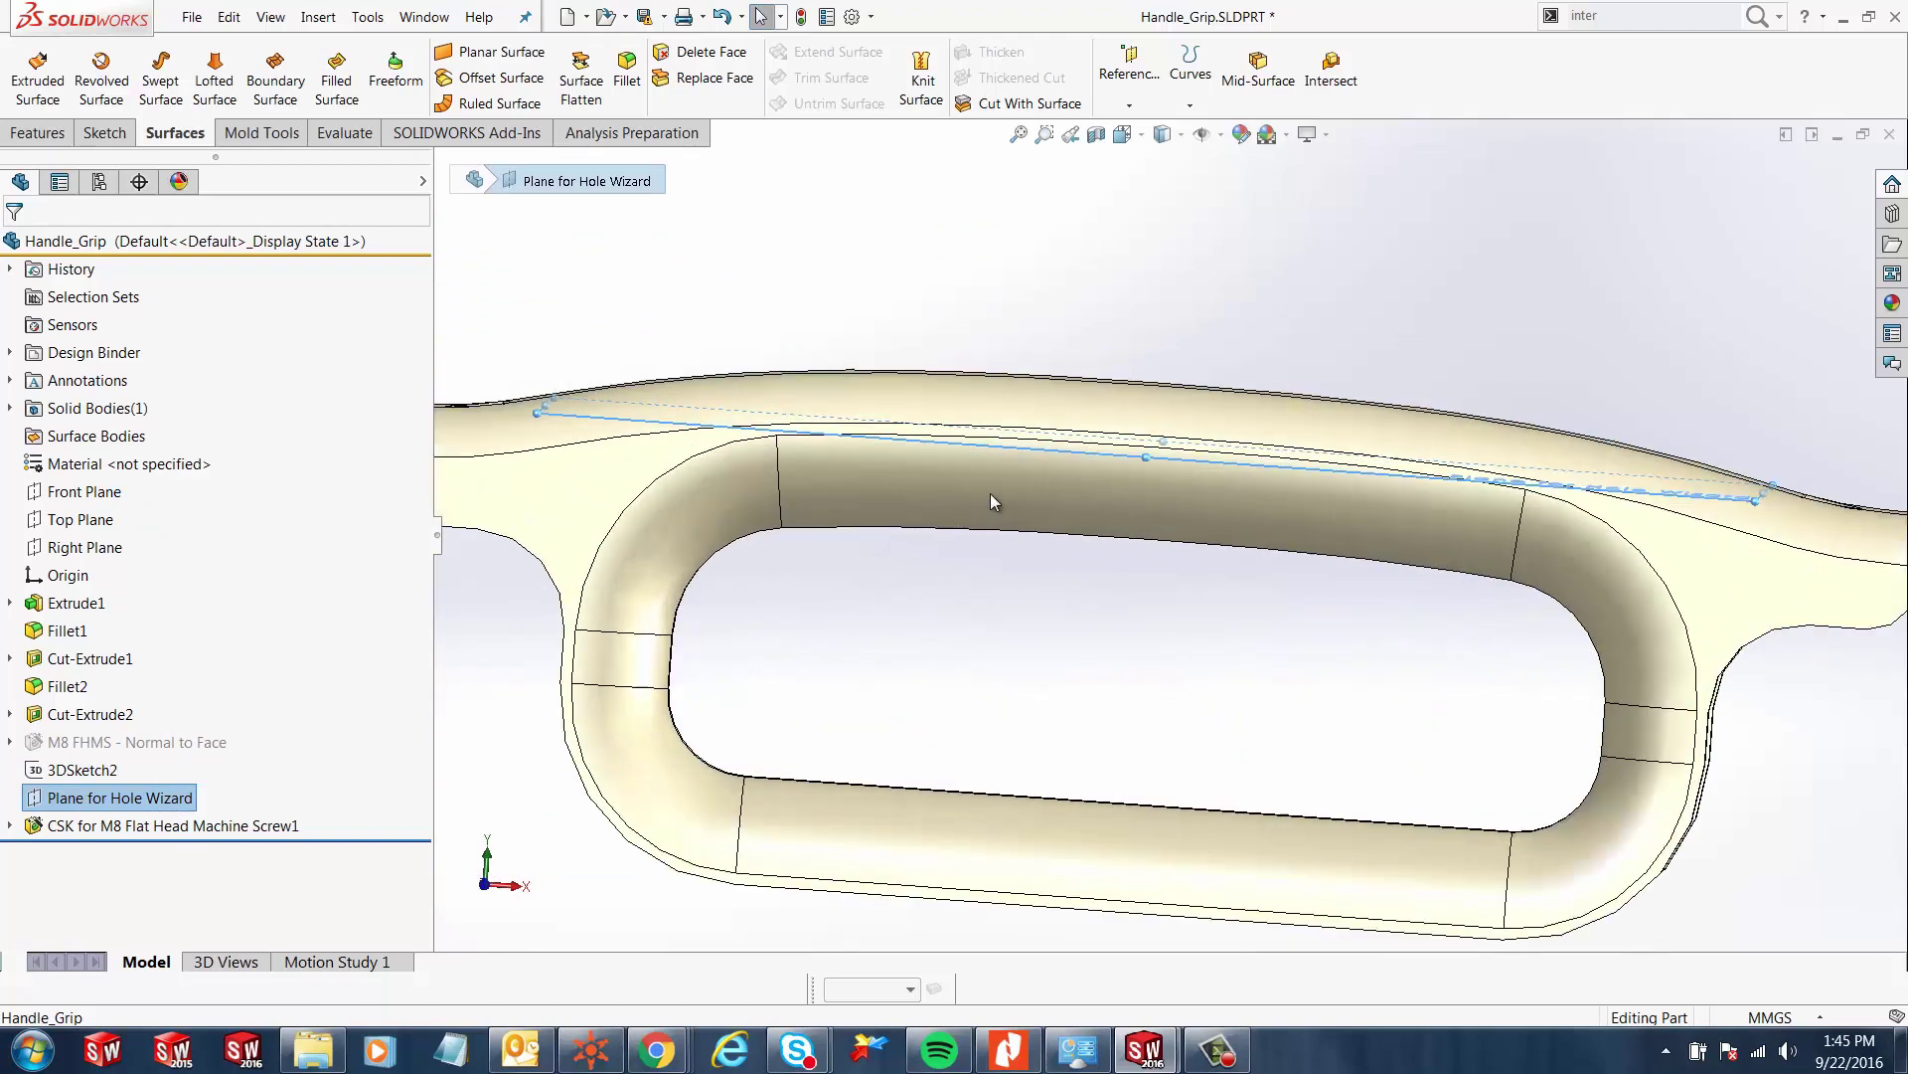
middle_click_drag(1129, 481, 1902, 484)
scroll(1710, 546, "down", 3)
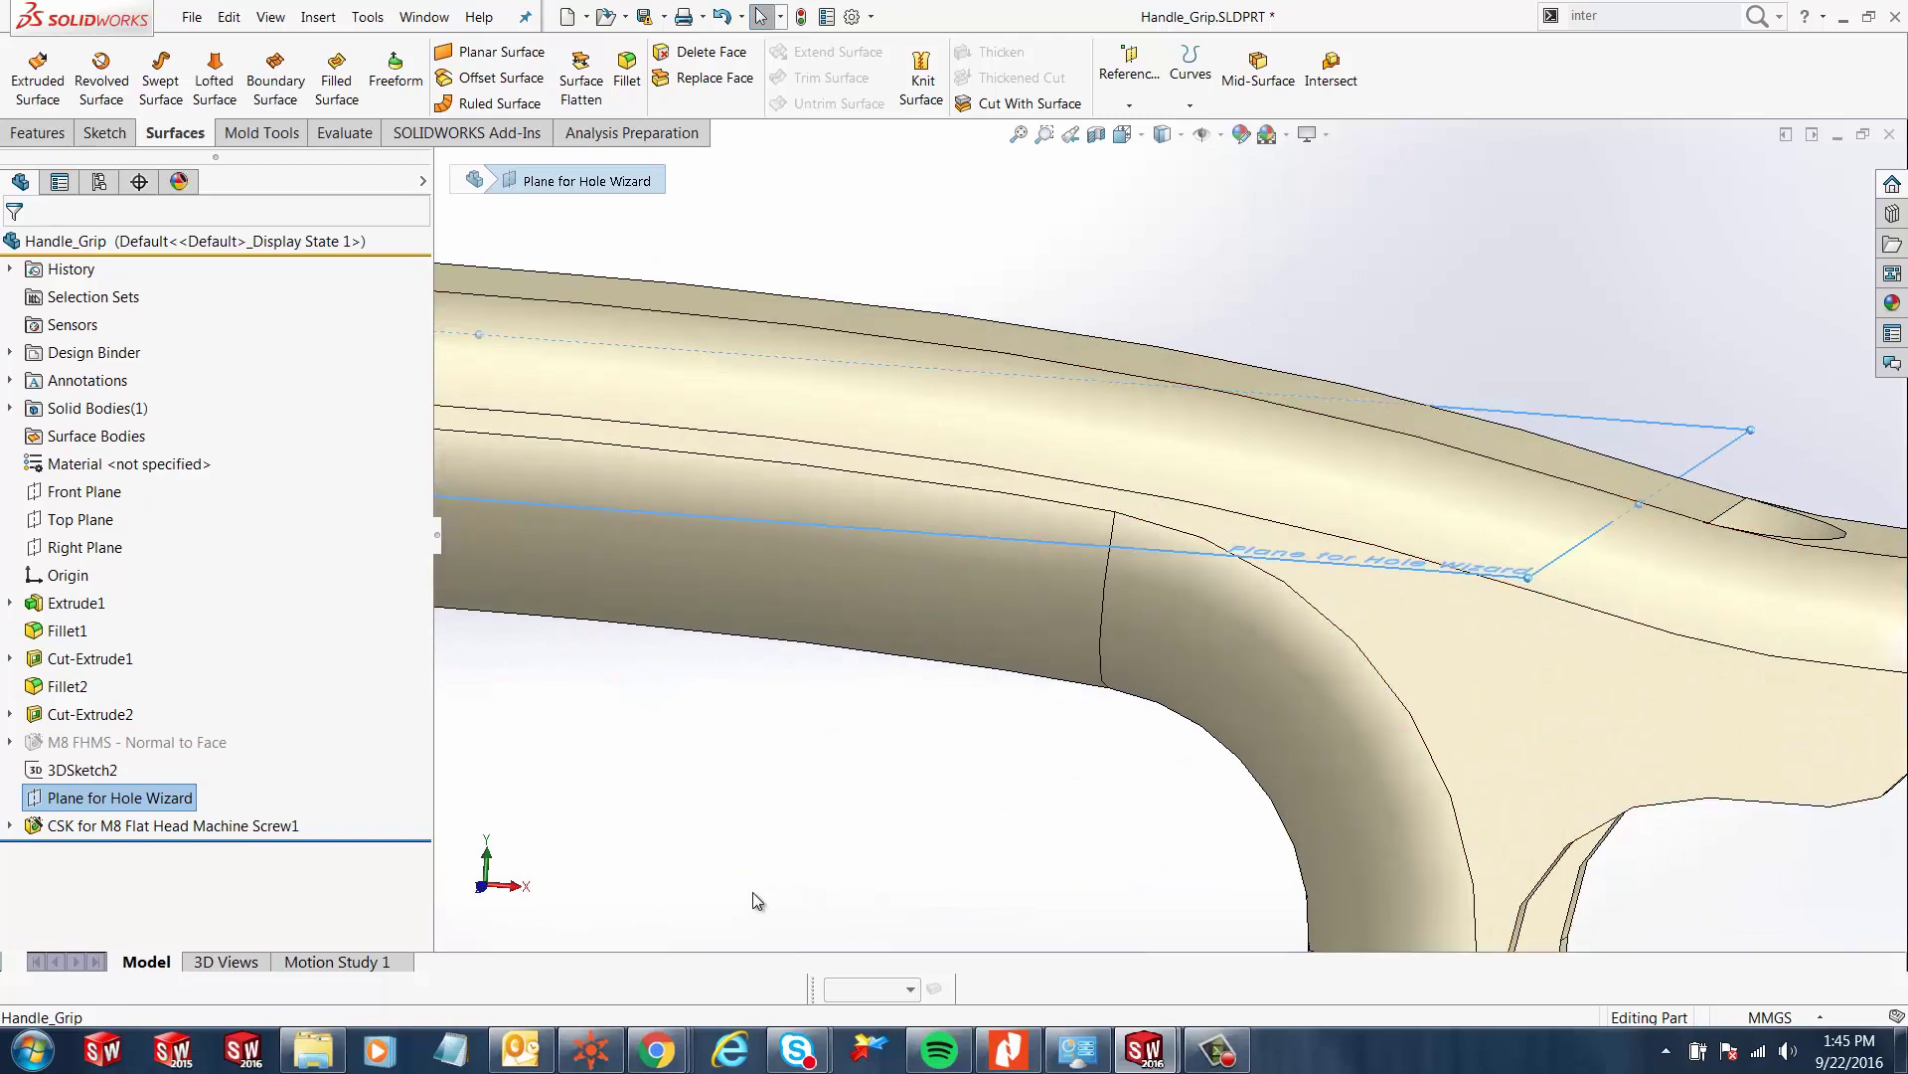
scroll(734, 825, "up", 4)
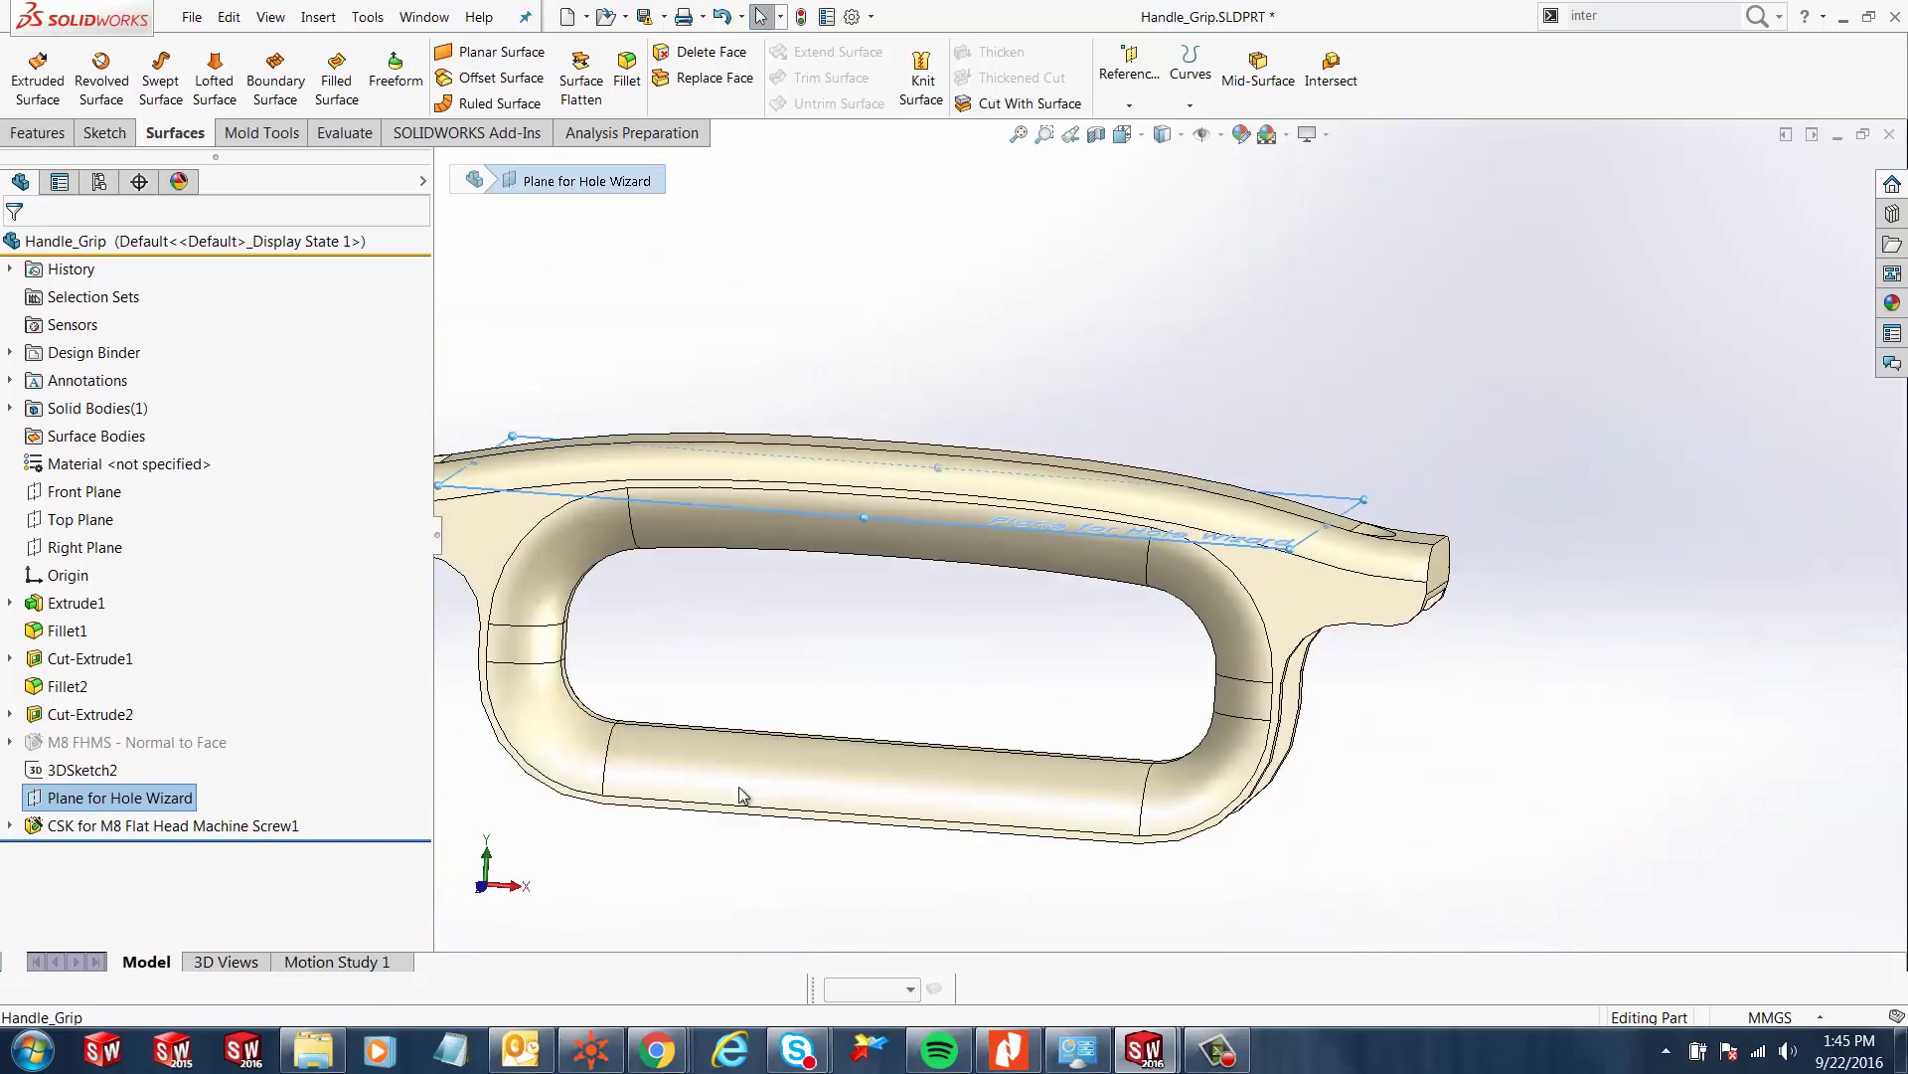
left_click(275, 827)
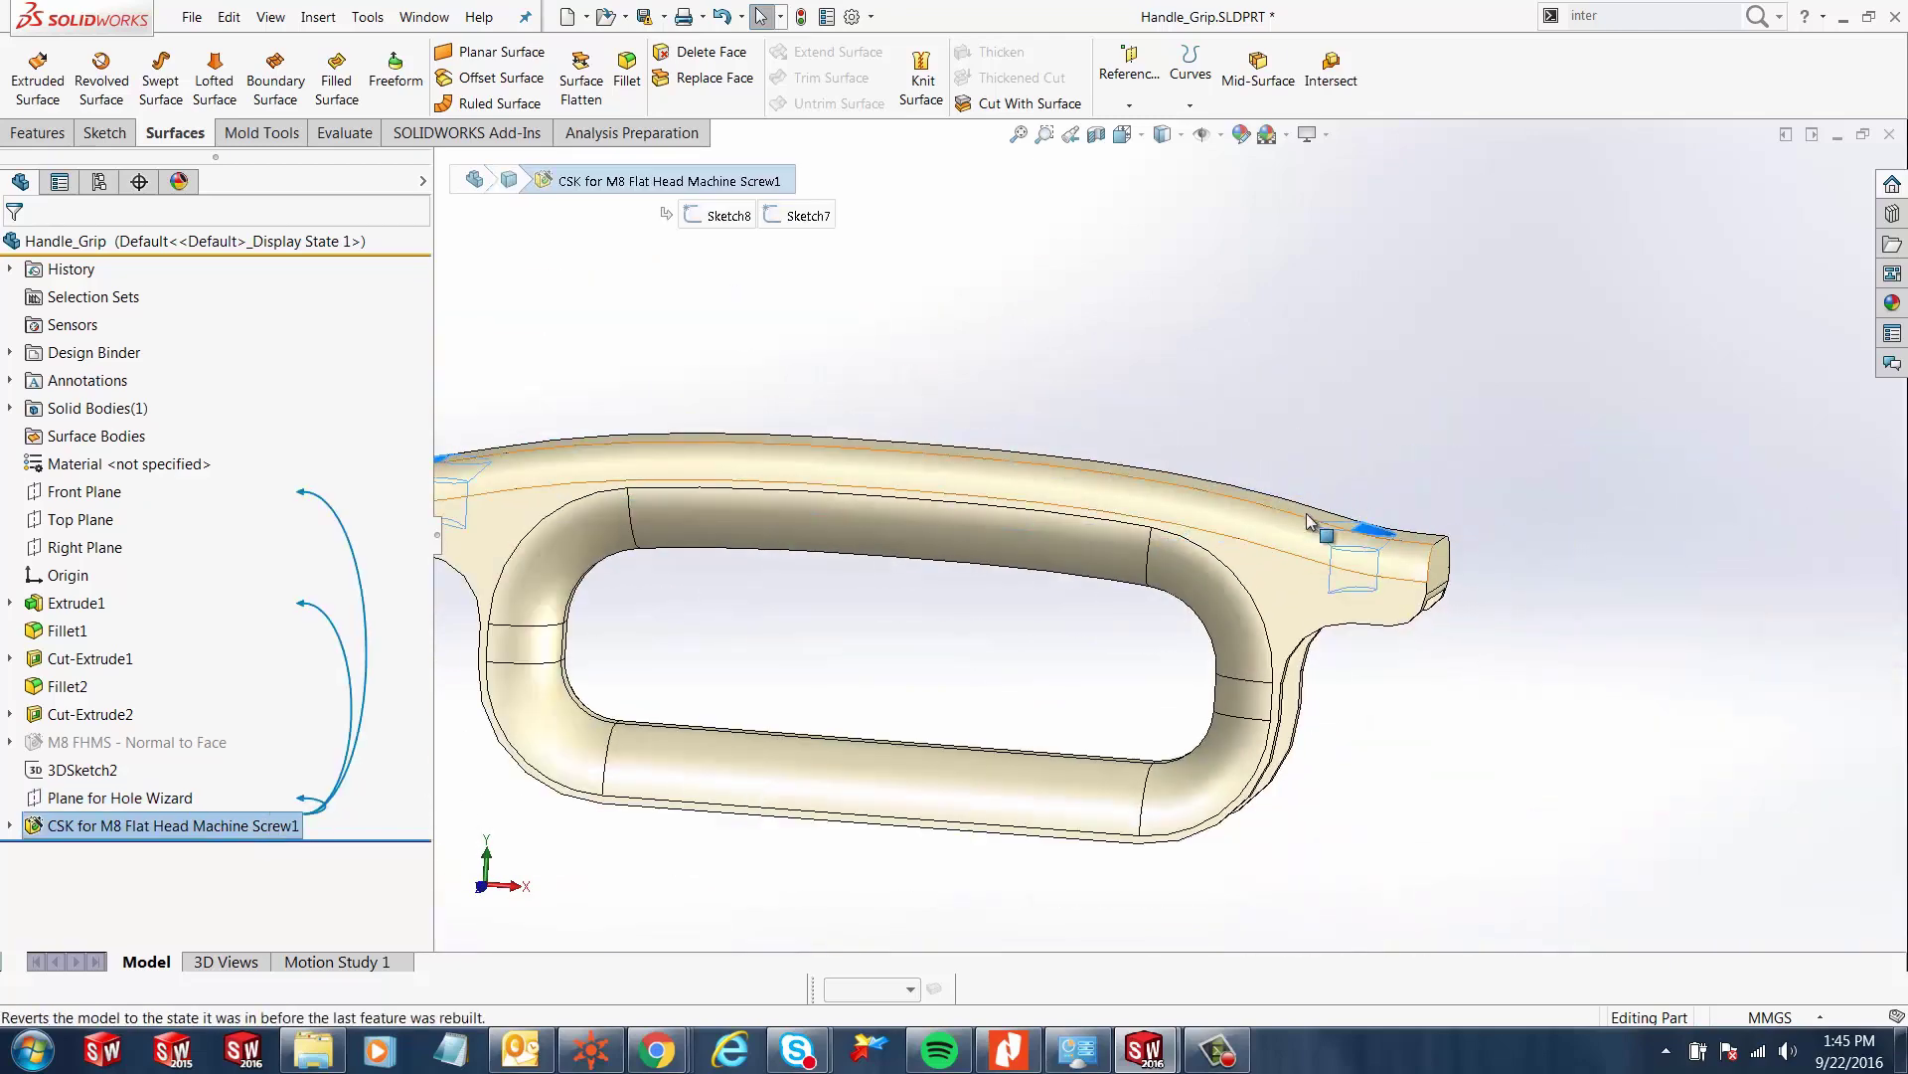
scroll(1253, 563, "down", 4)
scroll(1248, 596, "up", 3)
scroll(1268, 596, "down", 7)
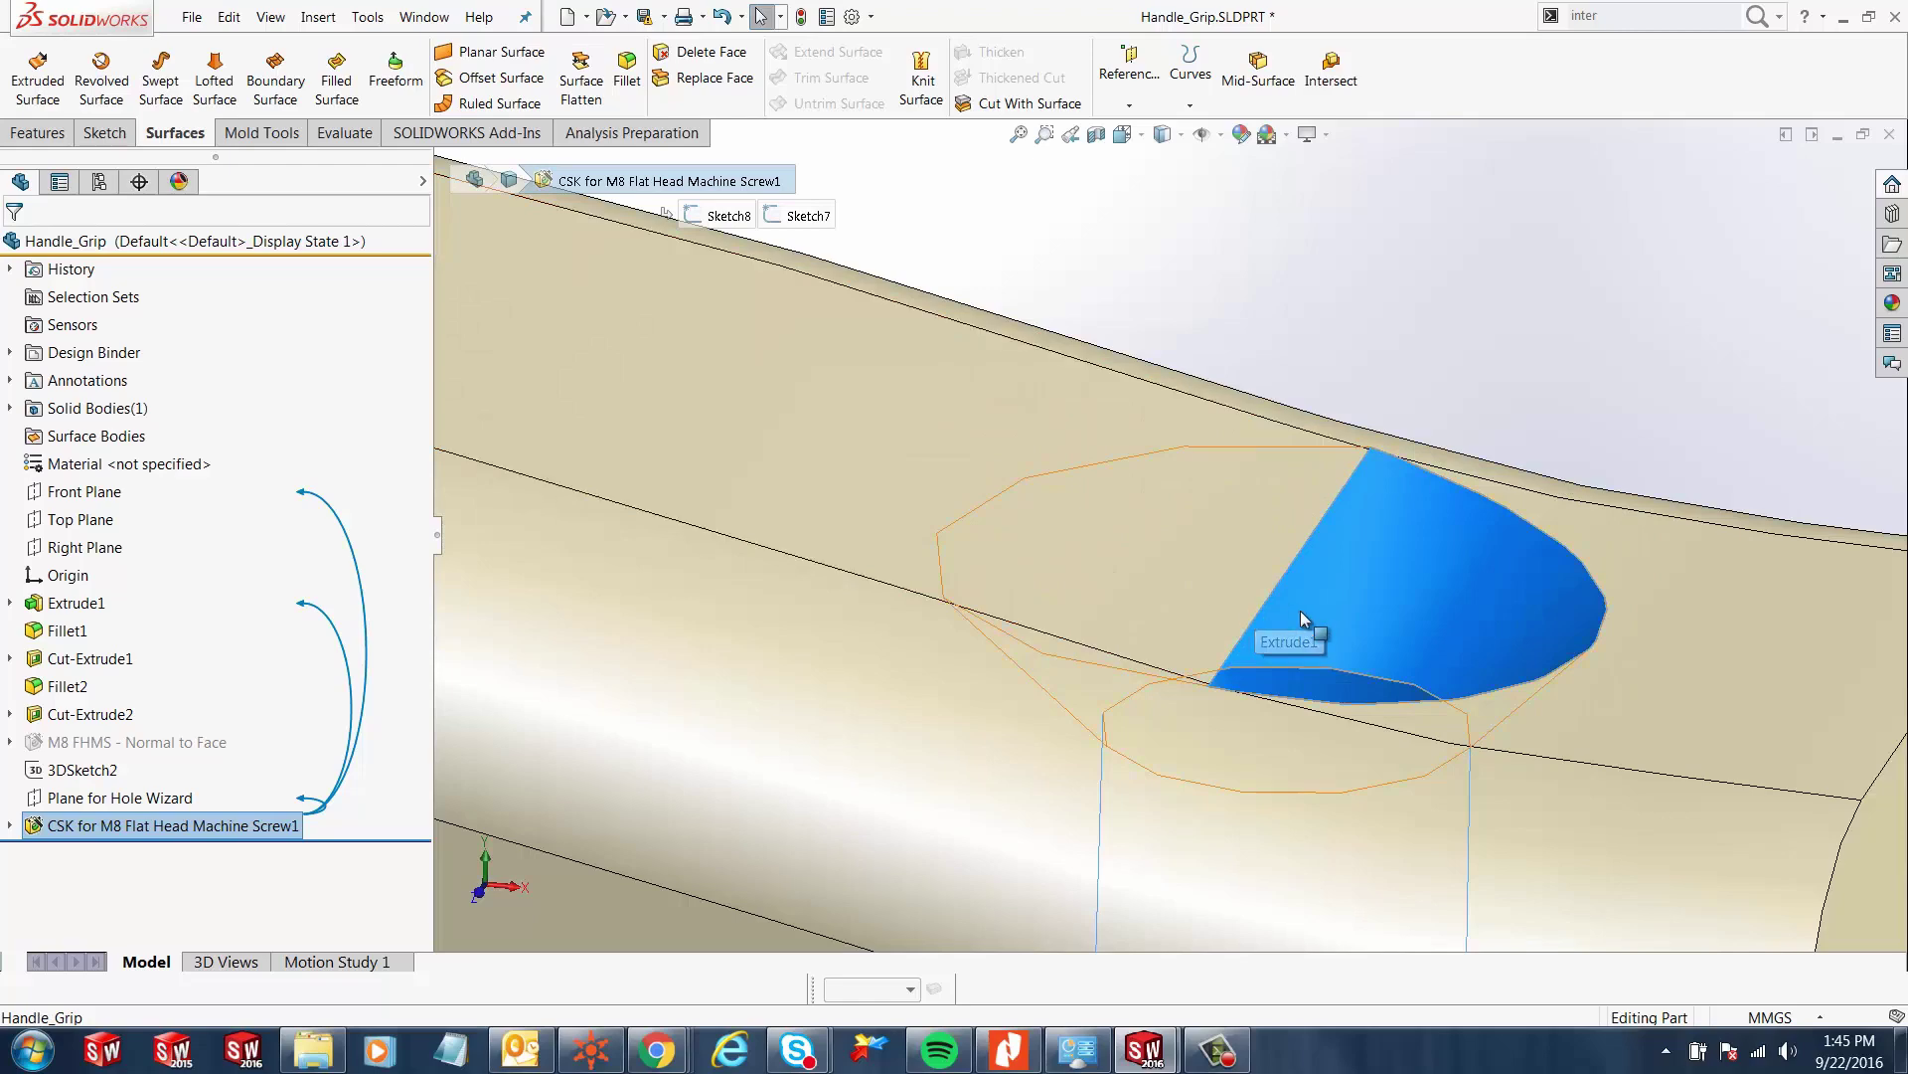
scroll(1172, 536, "up", 5)
scroll(1139, 606, "up", 4)
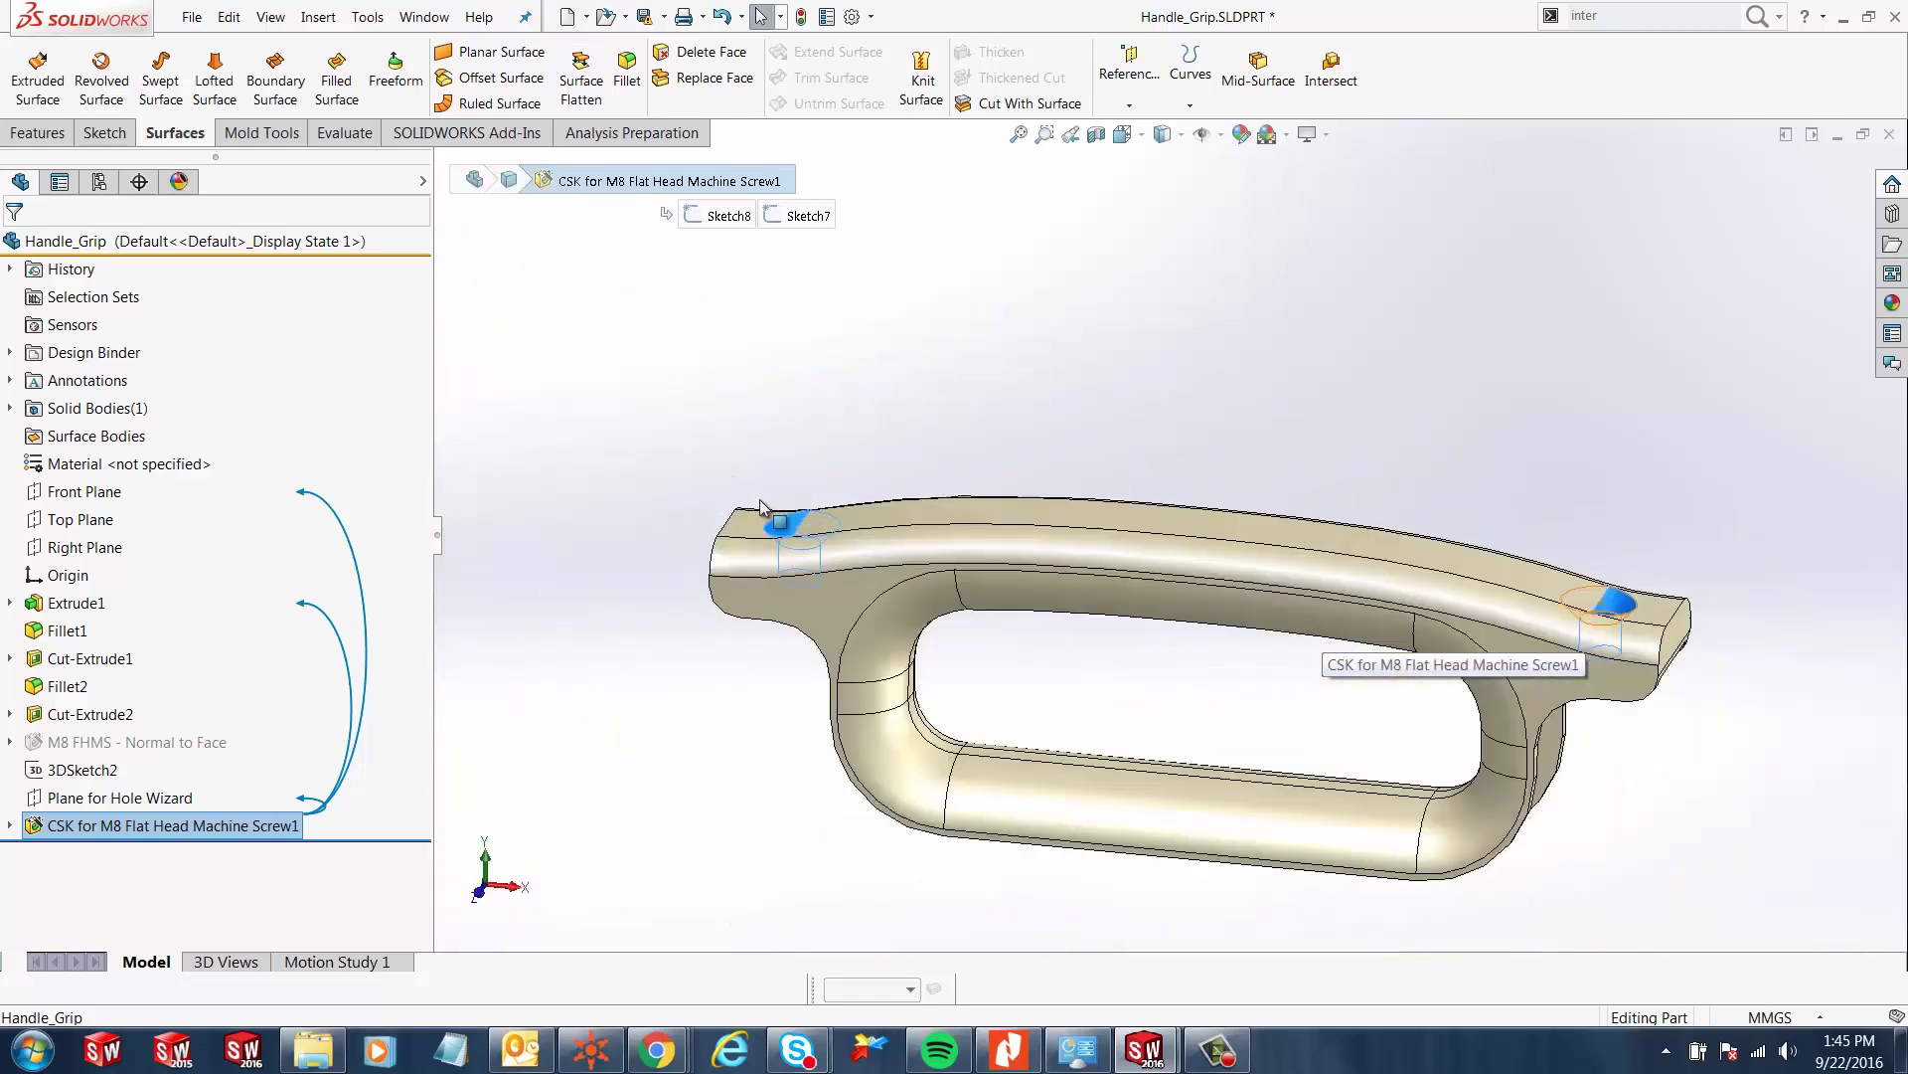
scroll(915, 537, "down", 10)
middle_click_drag(919, 504, 1159, 434)
scroll(1176, 498, "down", 3)
scroll(1153, 534, "up", 2)
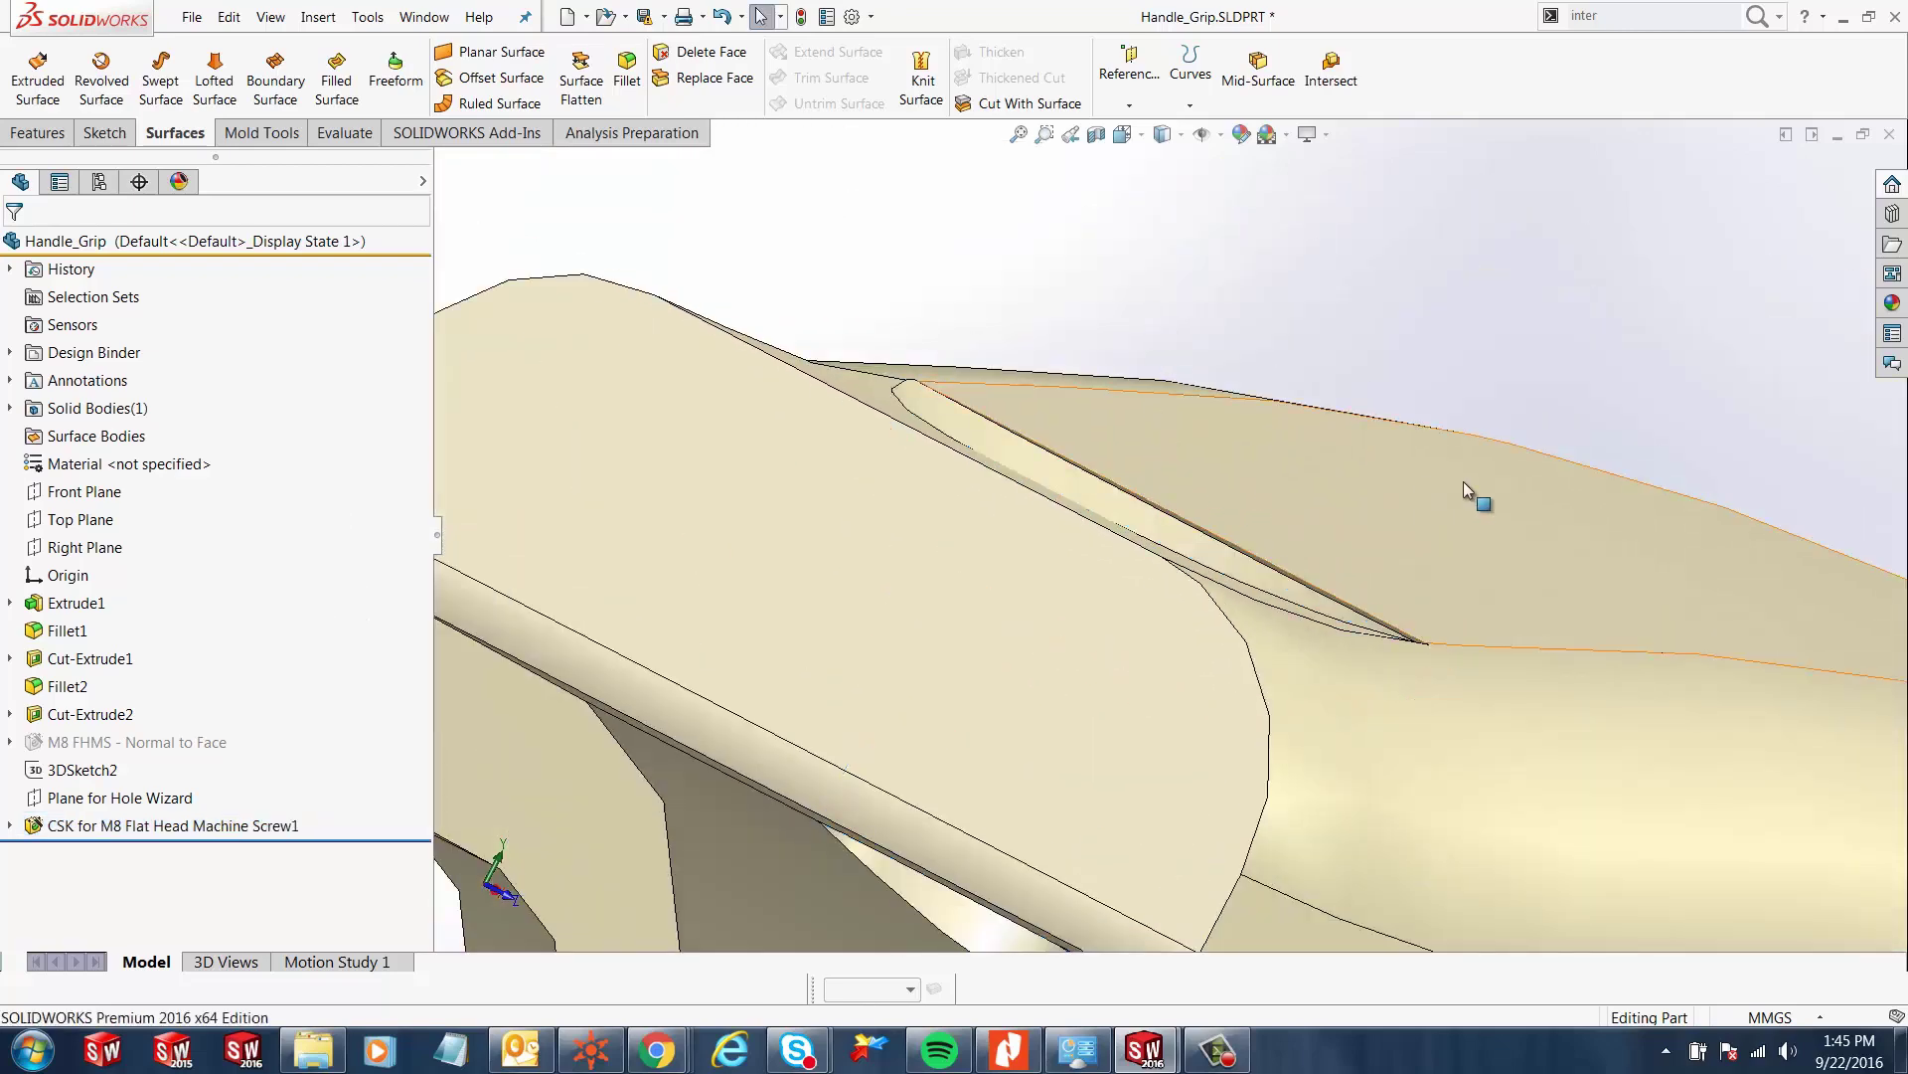
scroll(1500, 571, "down", 3)
middle_click_drag(1500, 570, 1355, 597)
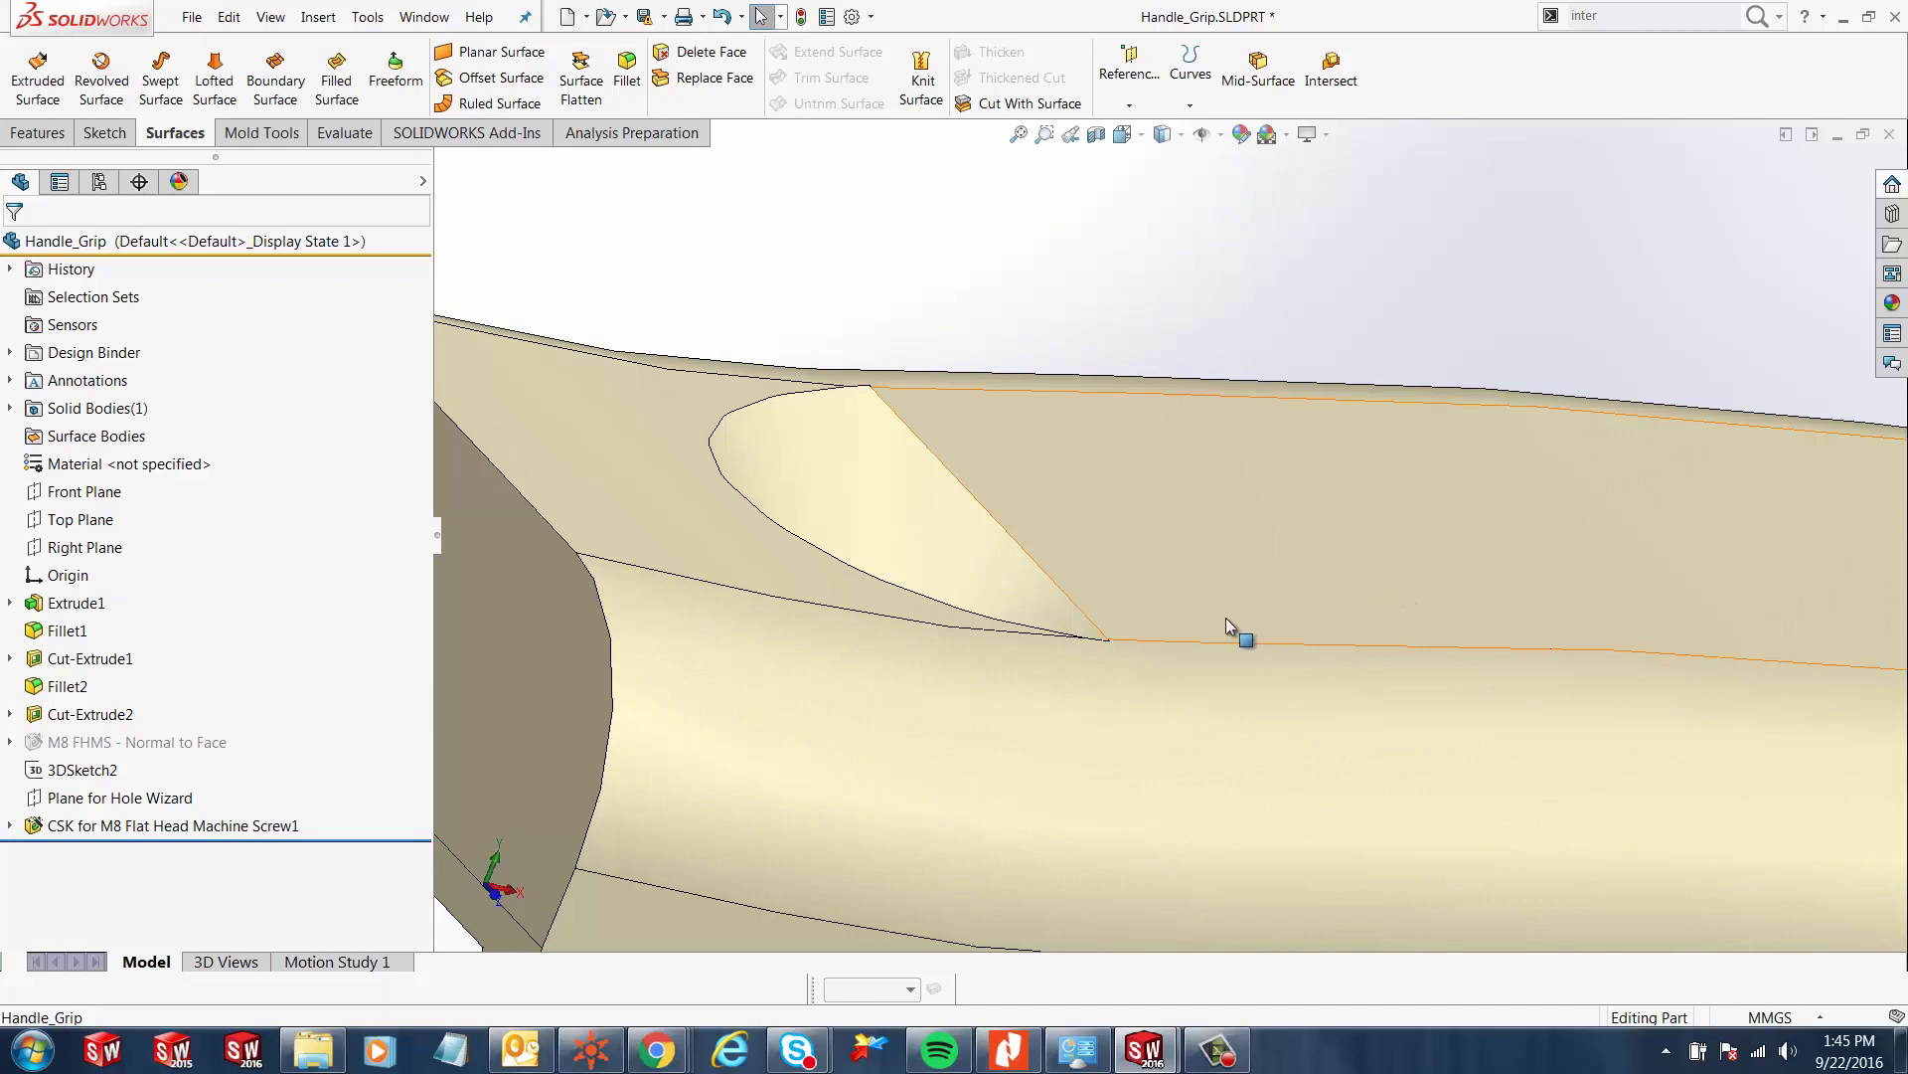
scroll(1153, 546, "up", 3)
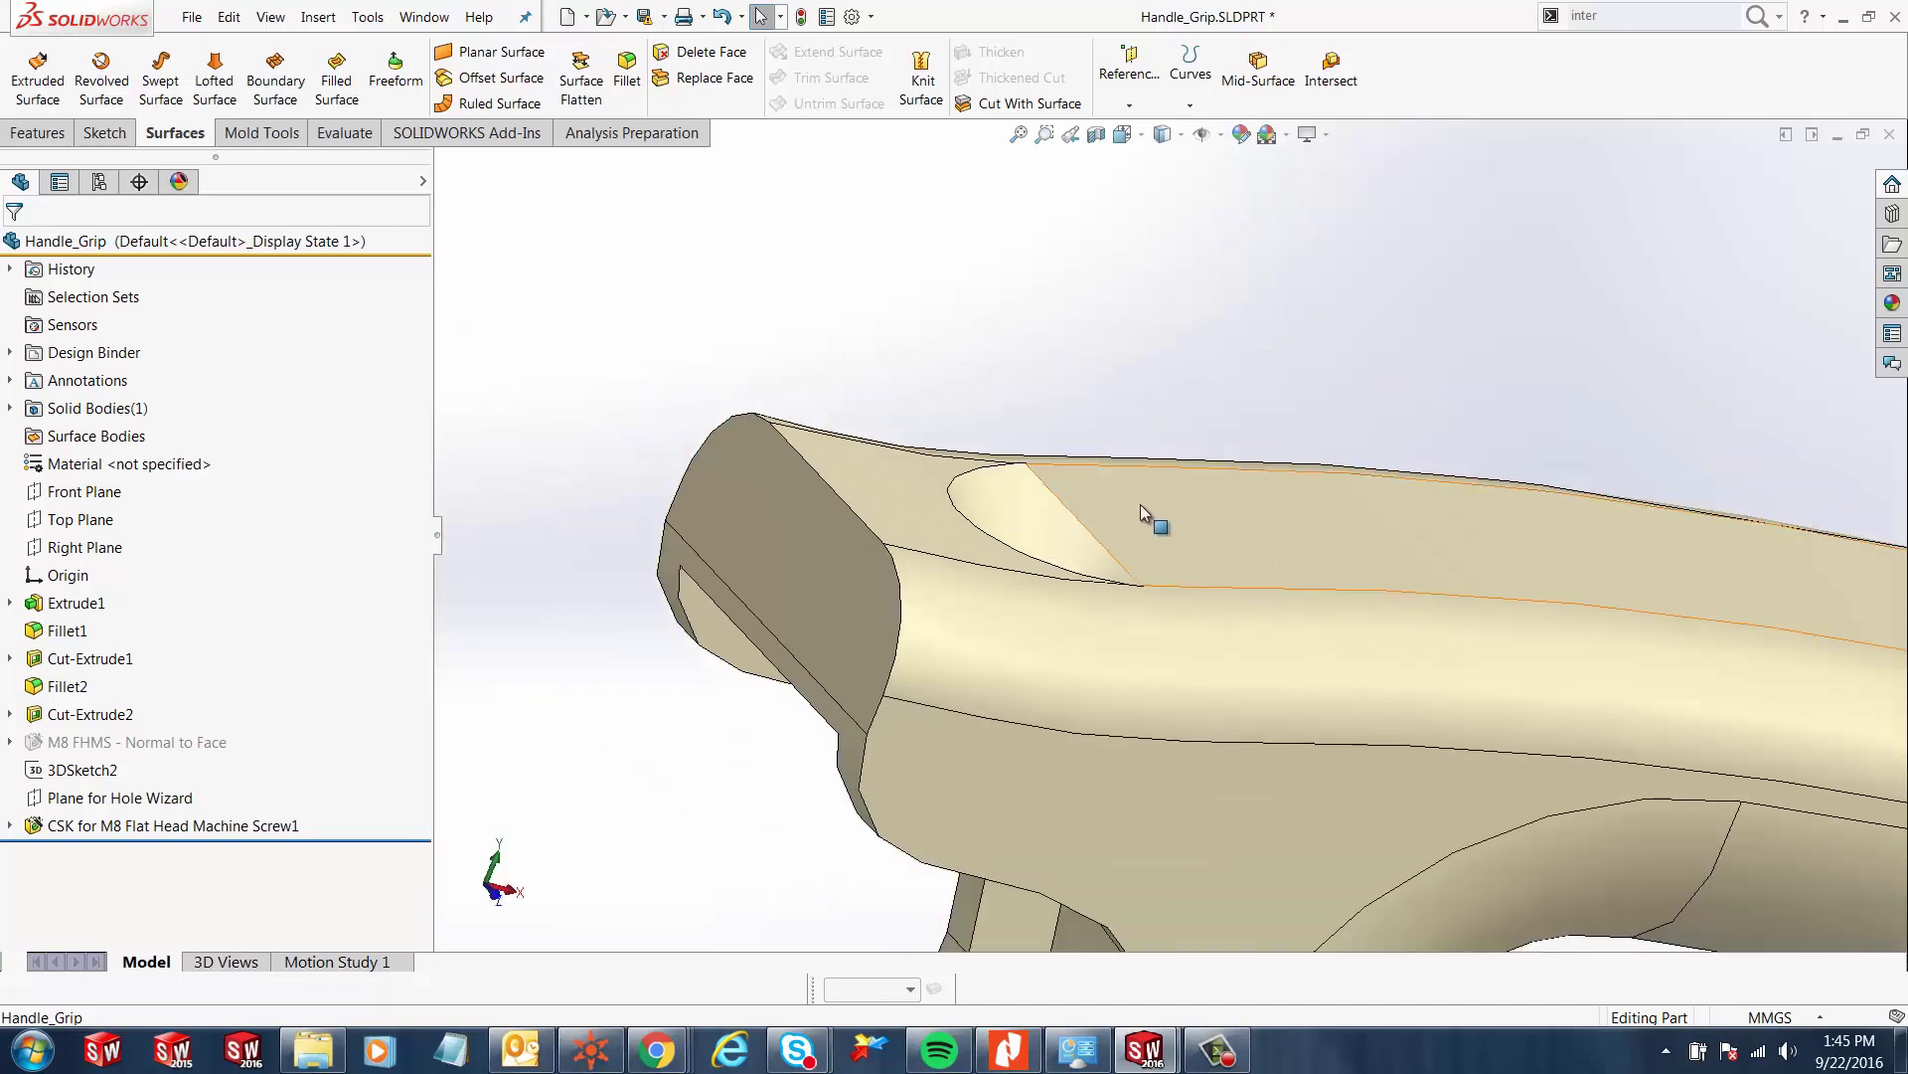
scroll(1381, 557, "up", 6)
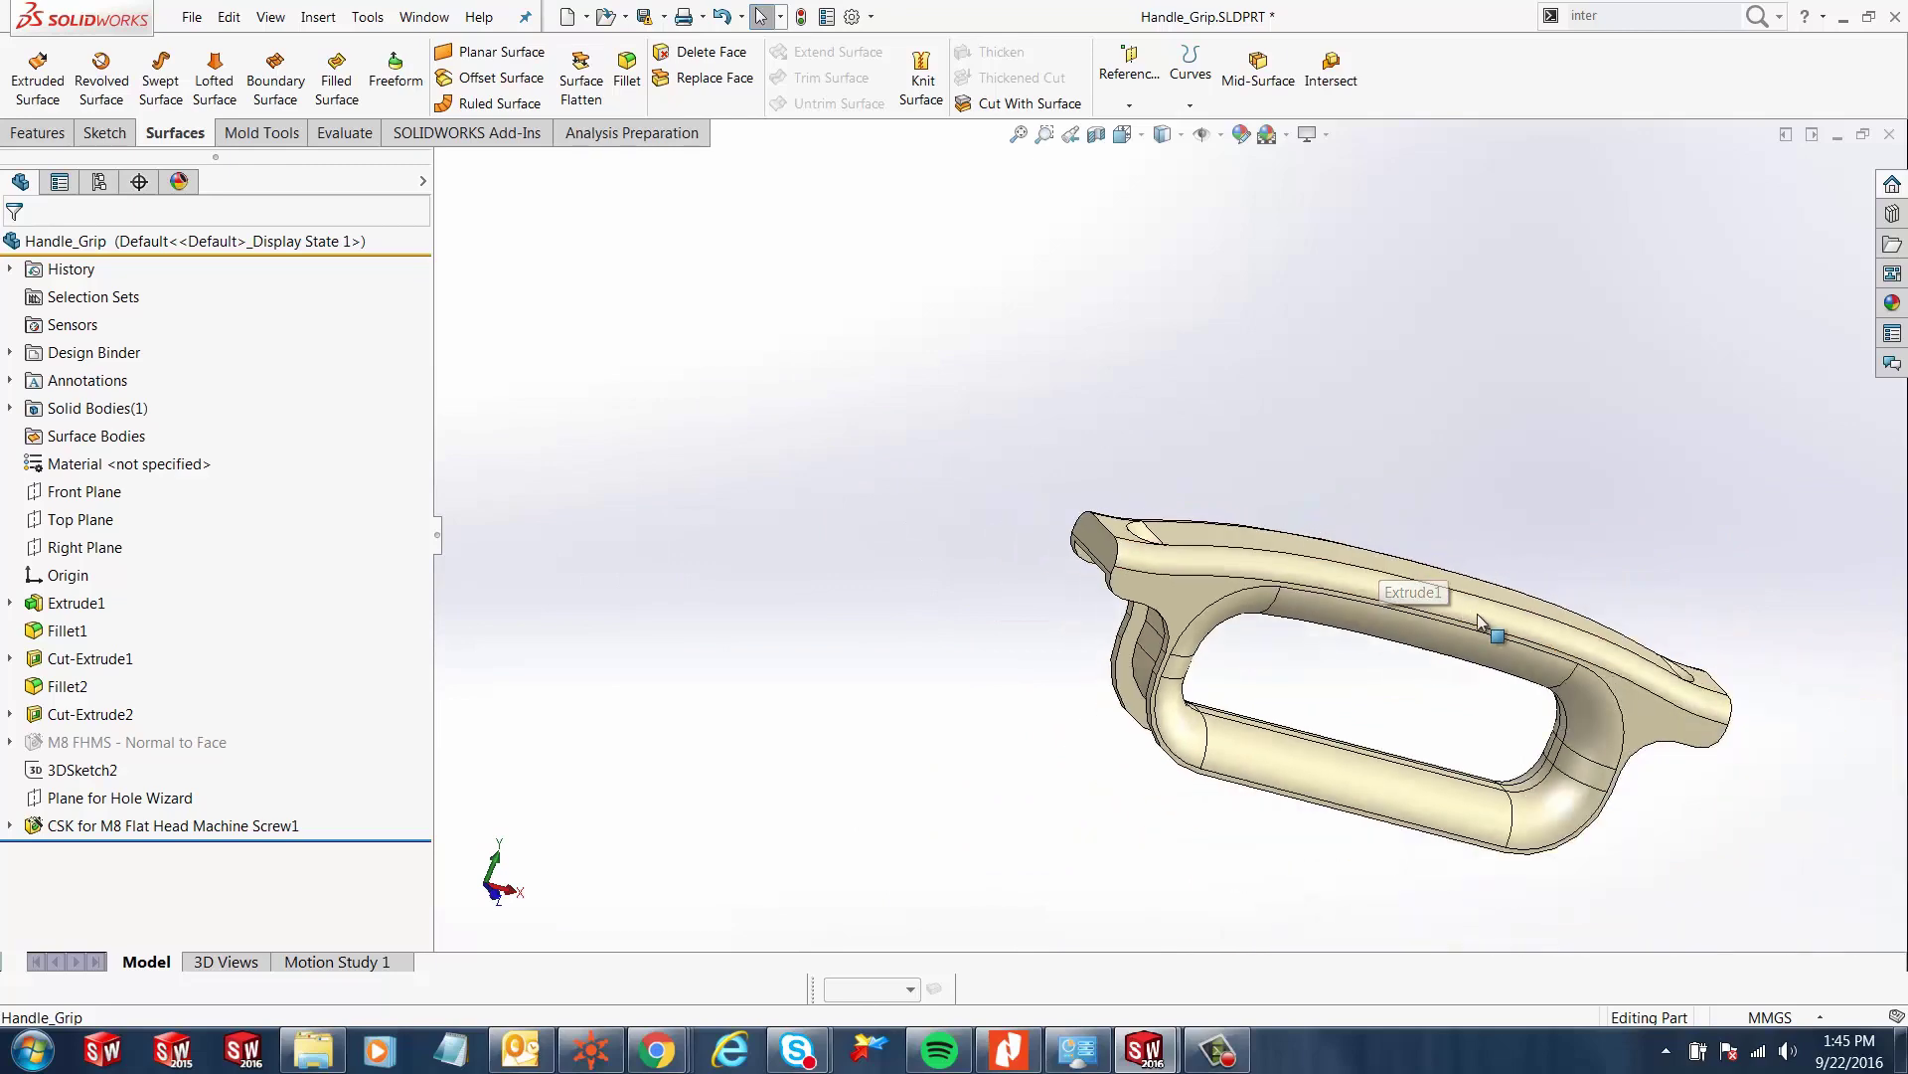
scroll(1447, 421, "down", 2)
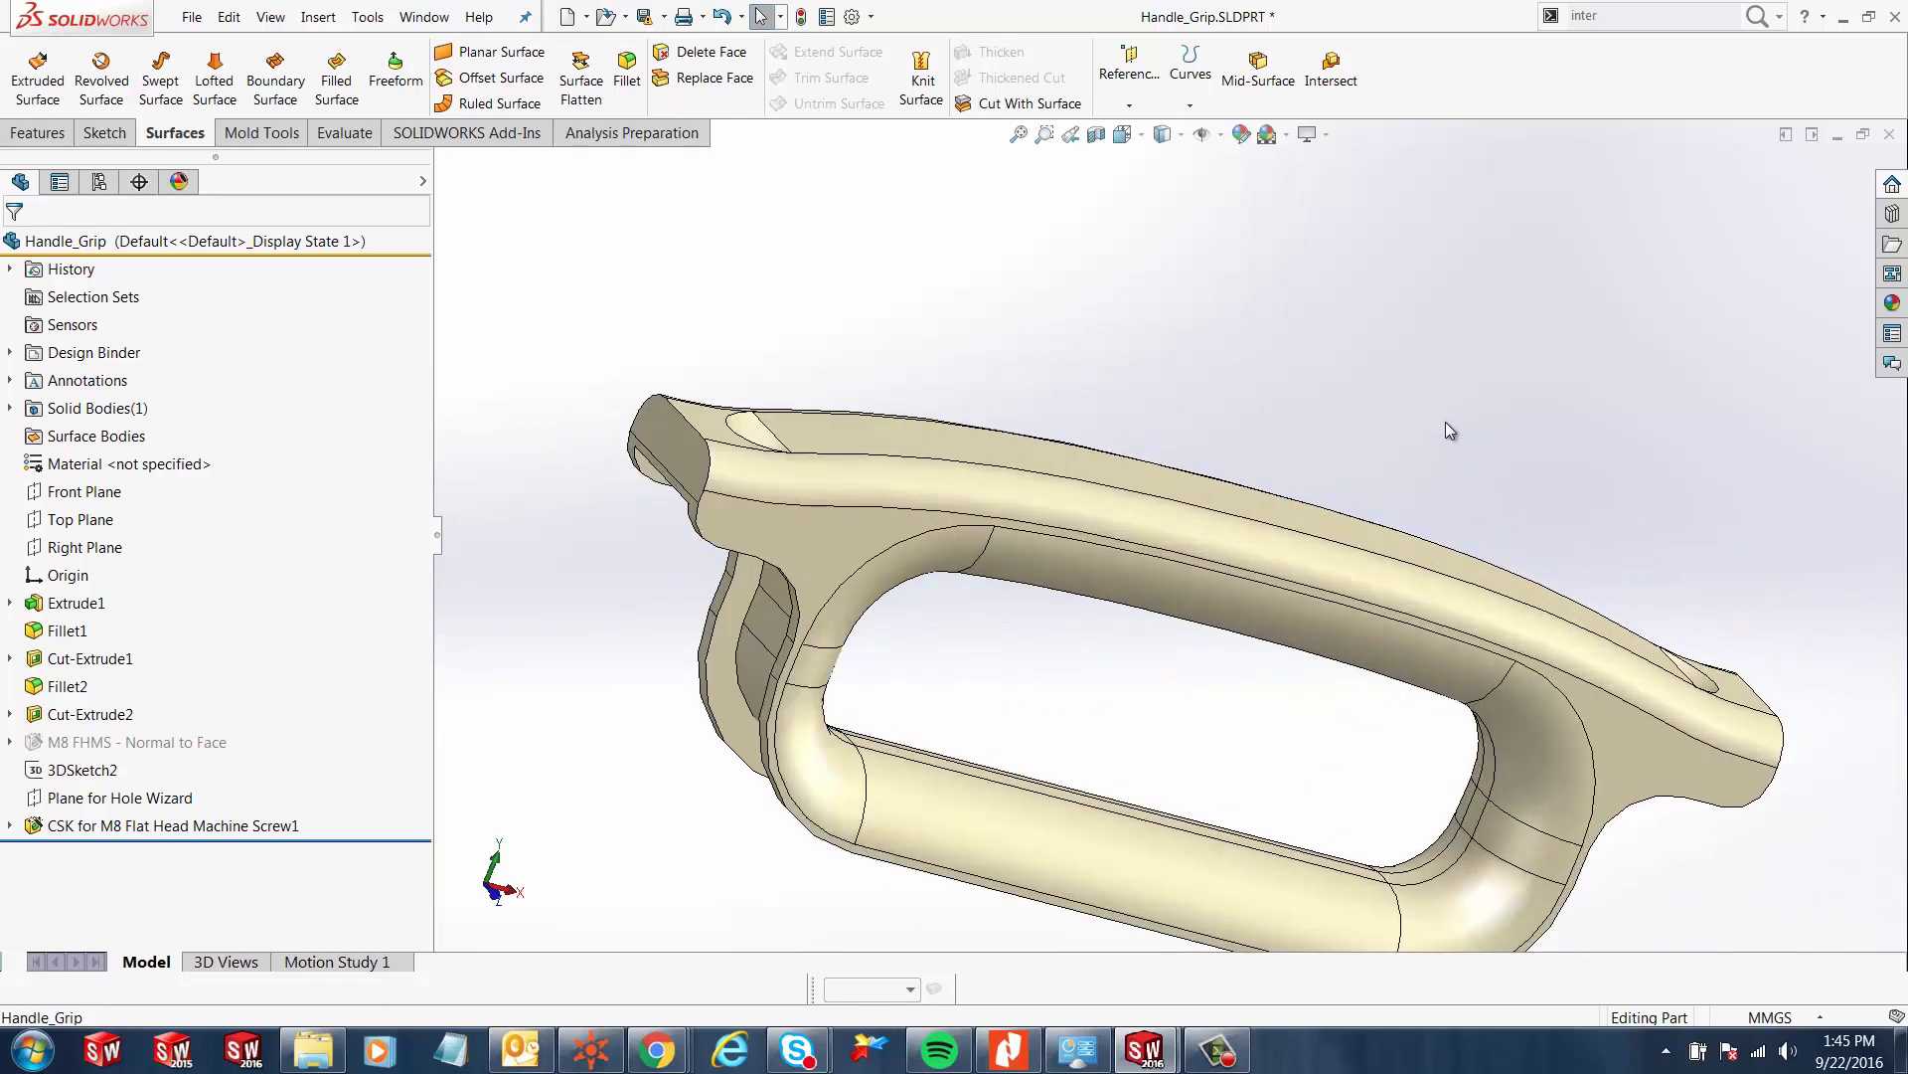
key("ctrl+7")
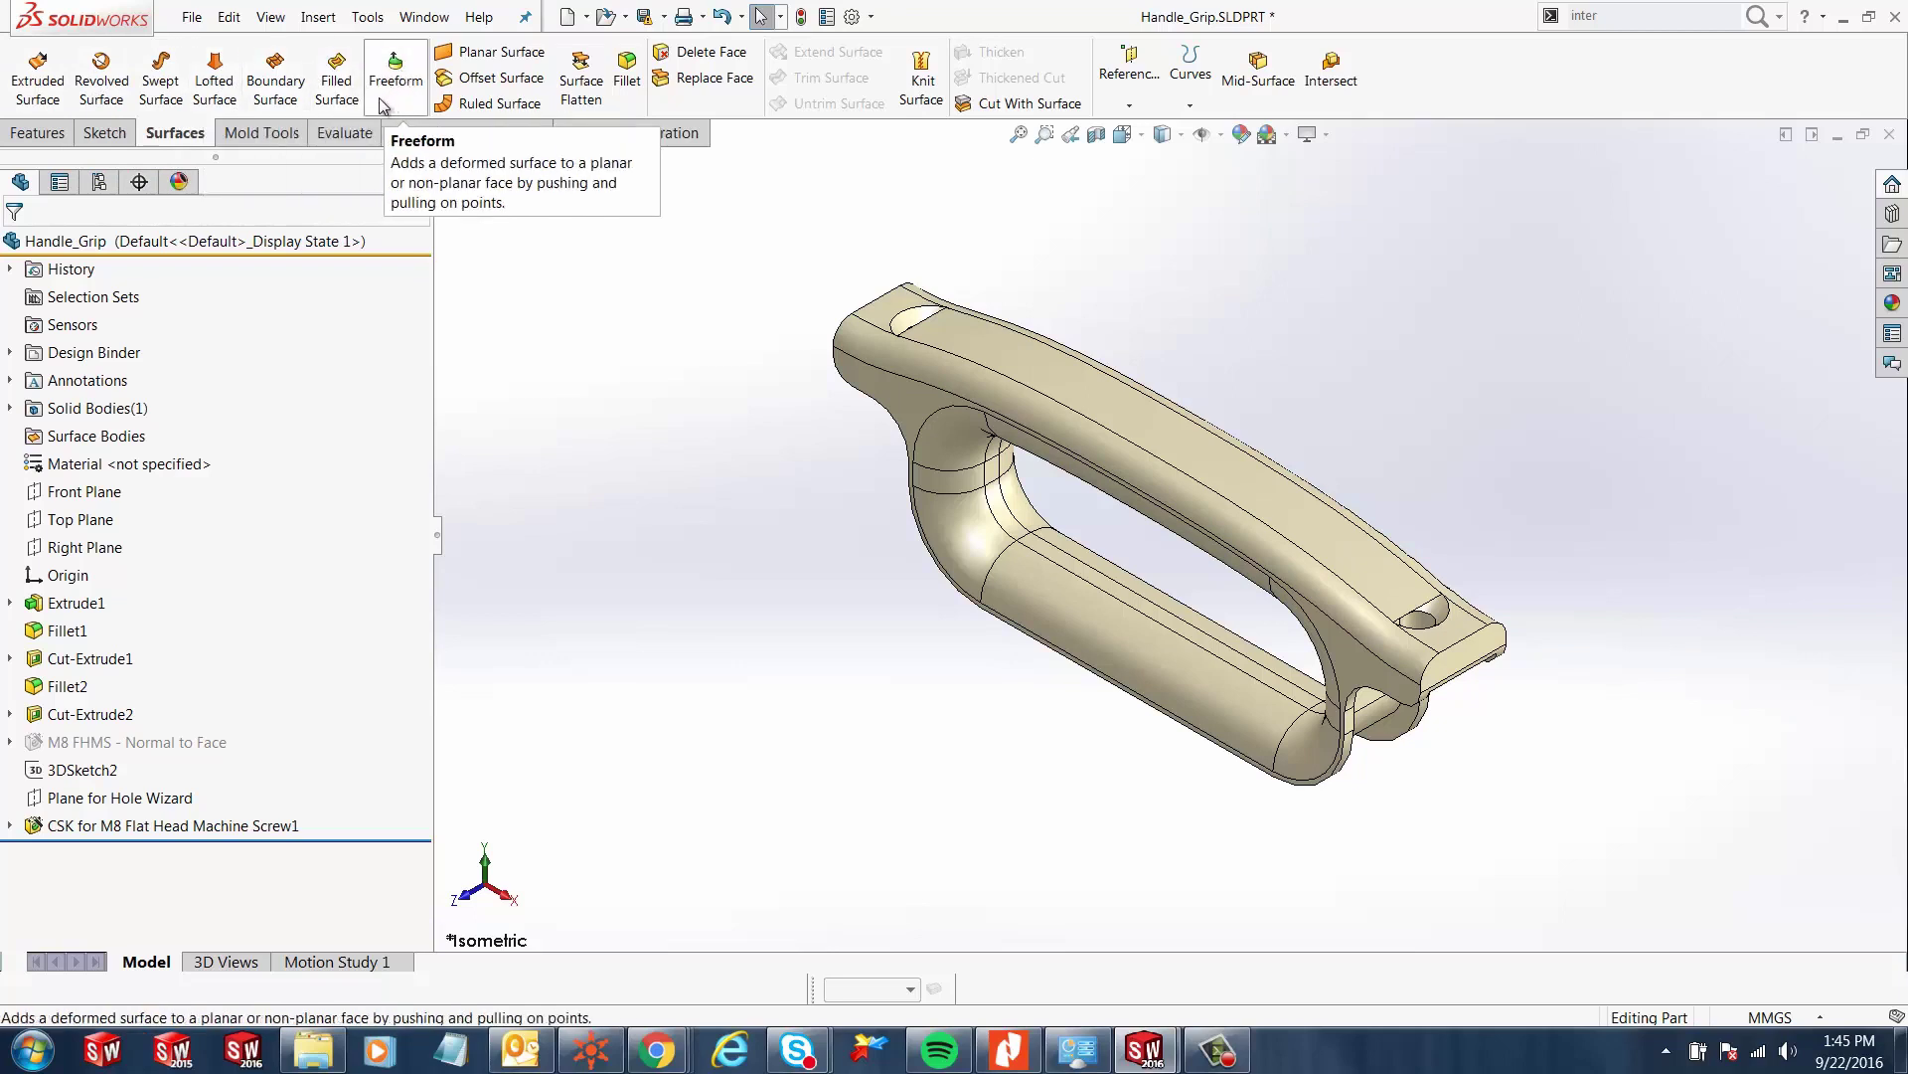
- Start an offset surface from the first hole's countersink face with offset distance 0
left_click(472, 84)
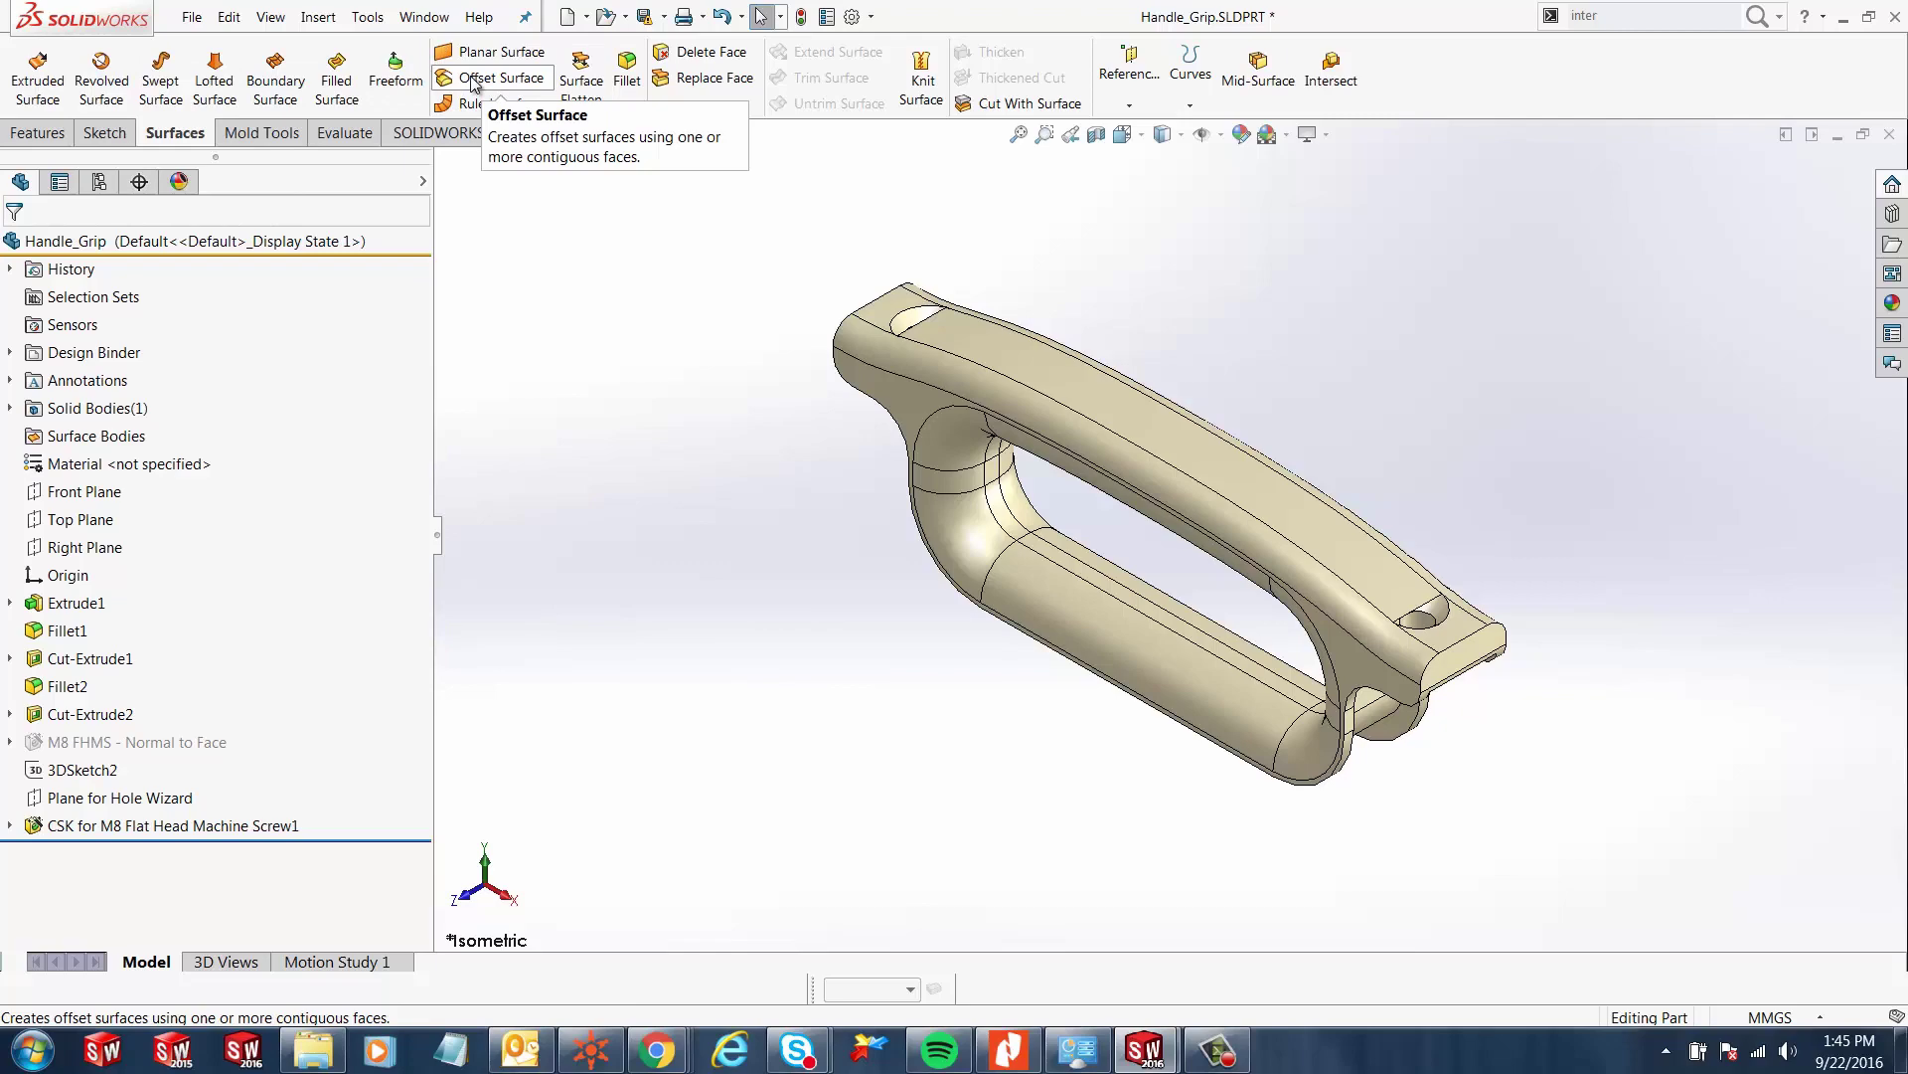
left_click(472, 80)
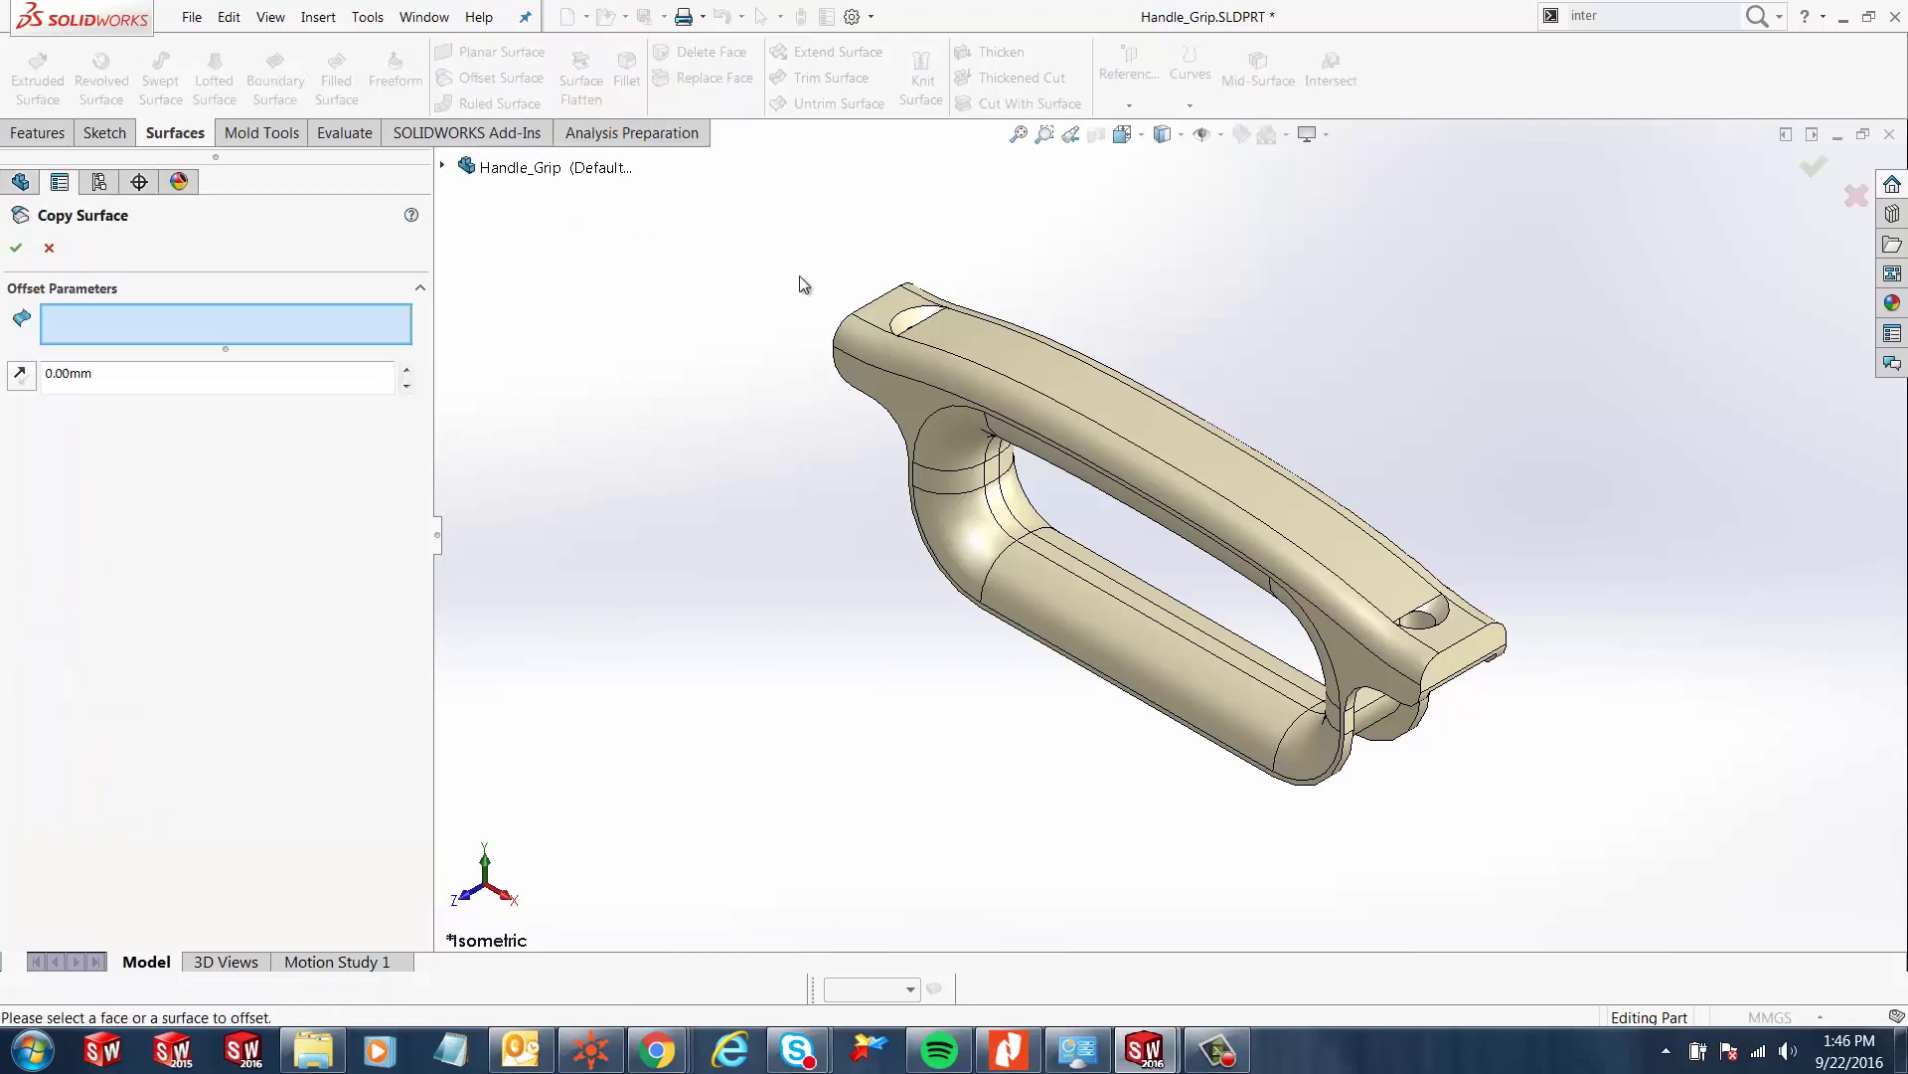
scroll(950, 359, "down", 5)
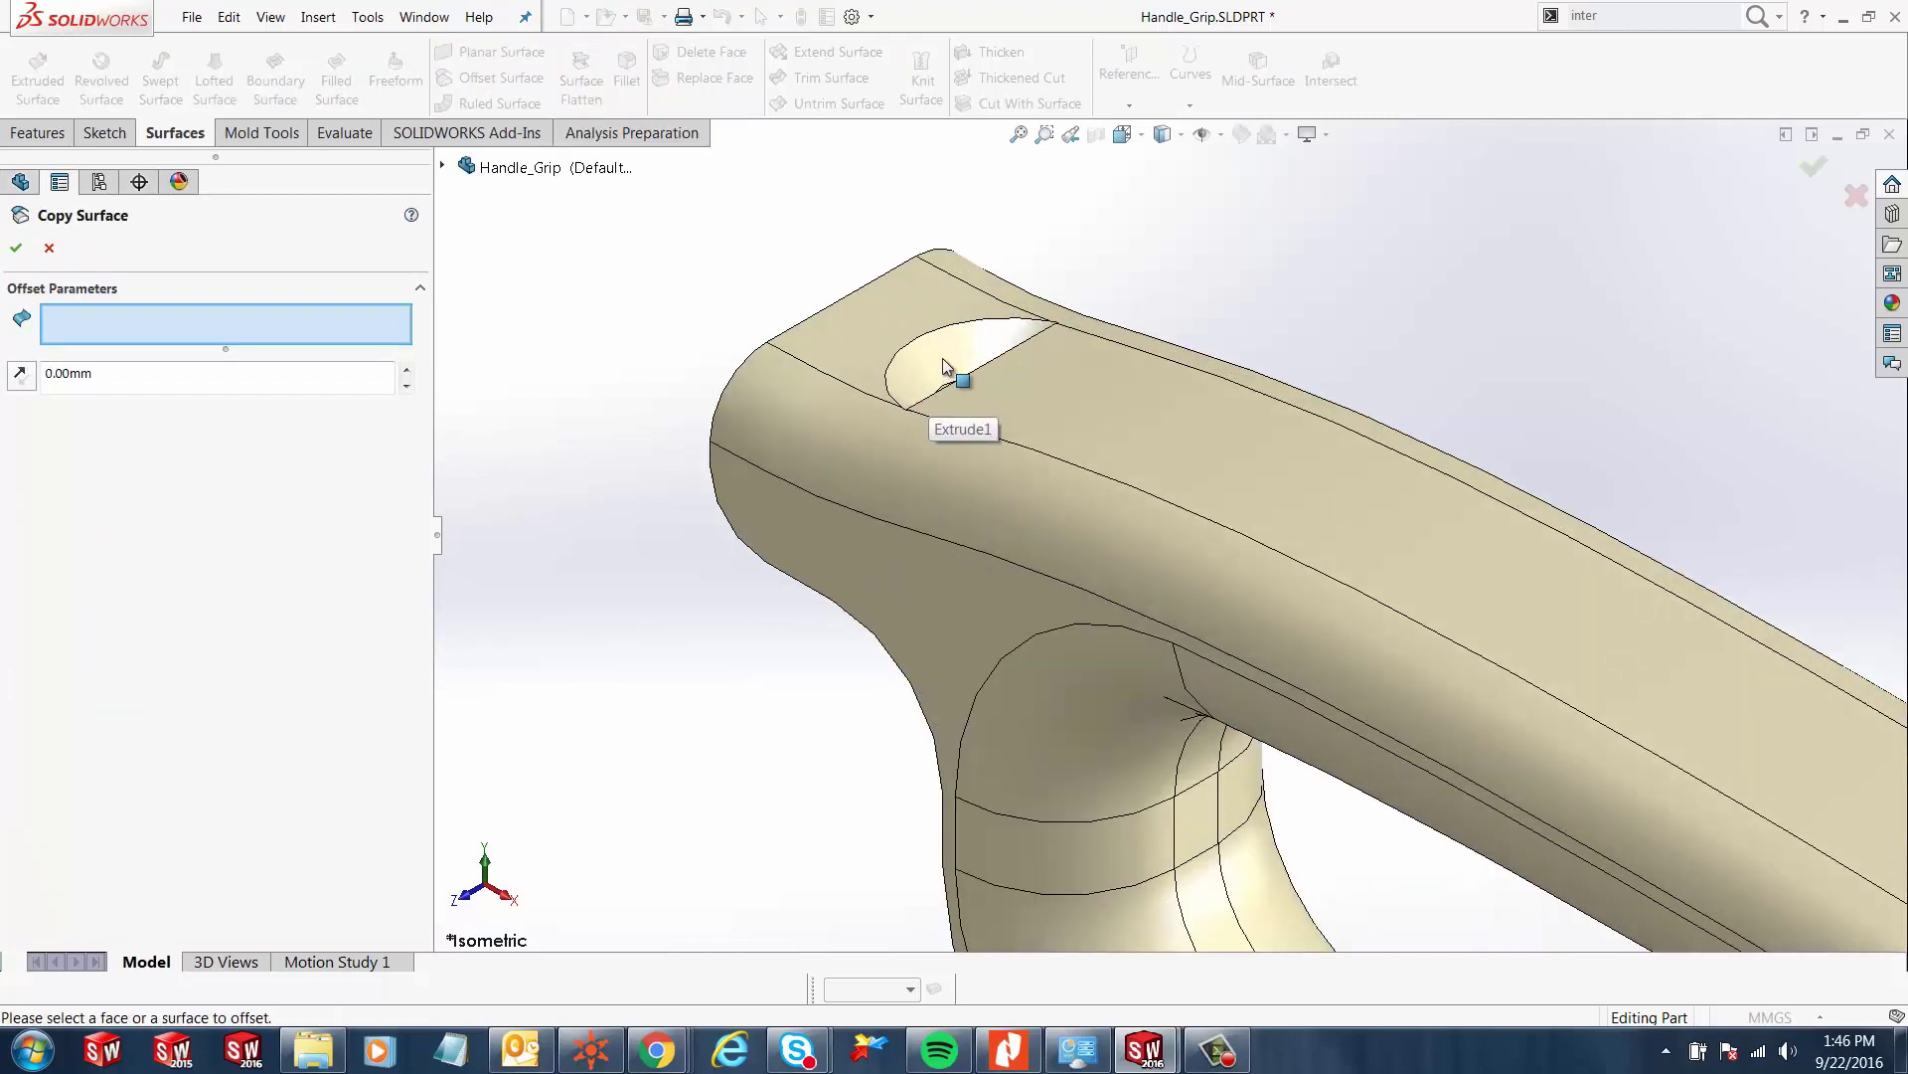
left_click(946, 368)
double_click(90, 383)
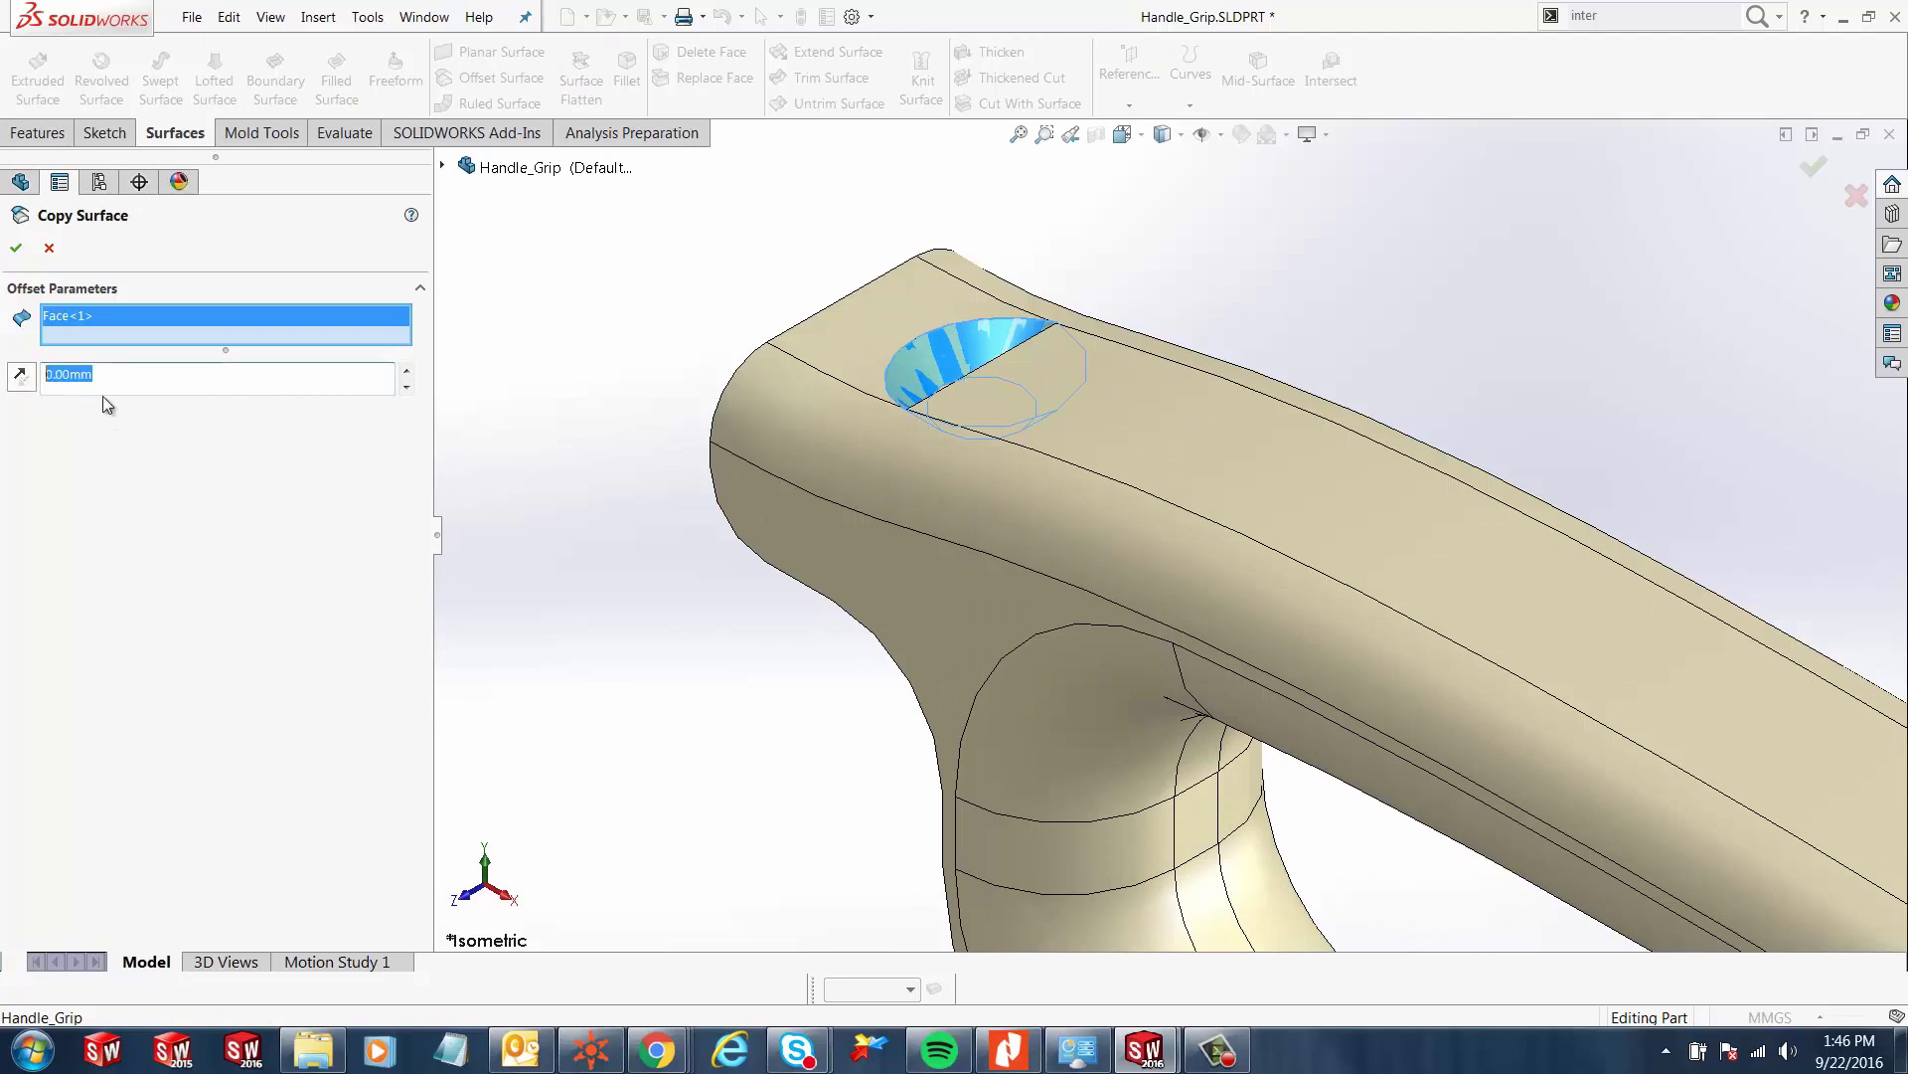
type("0")
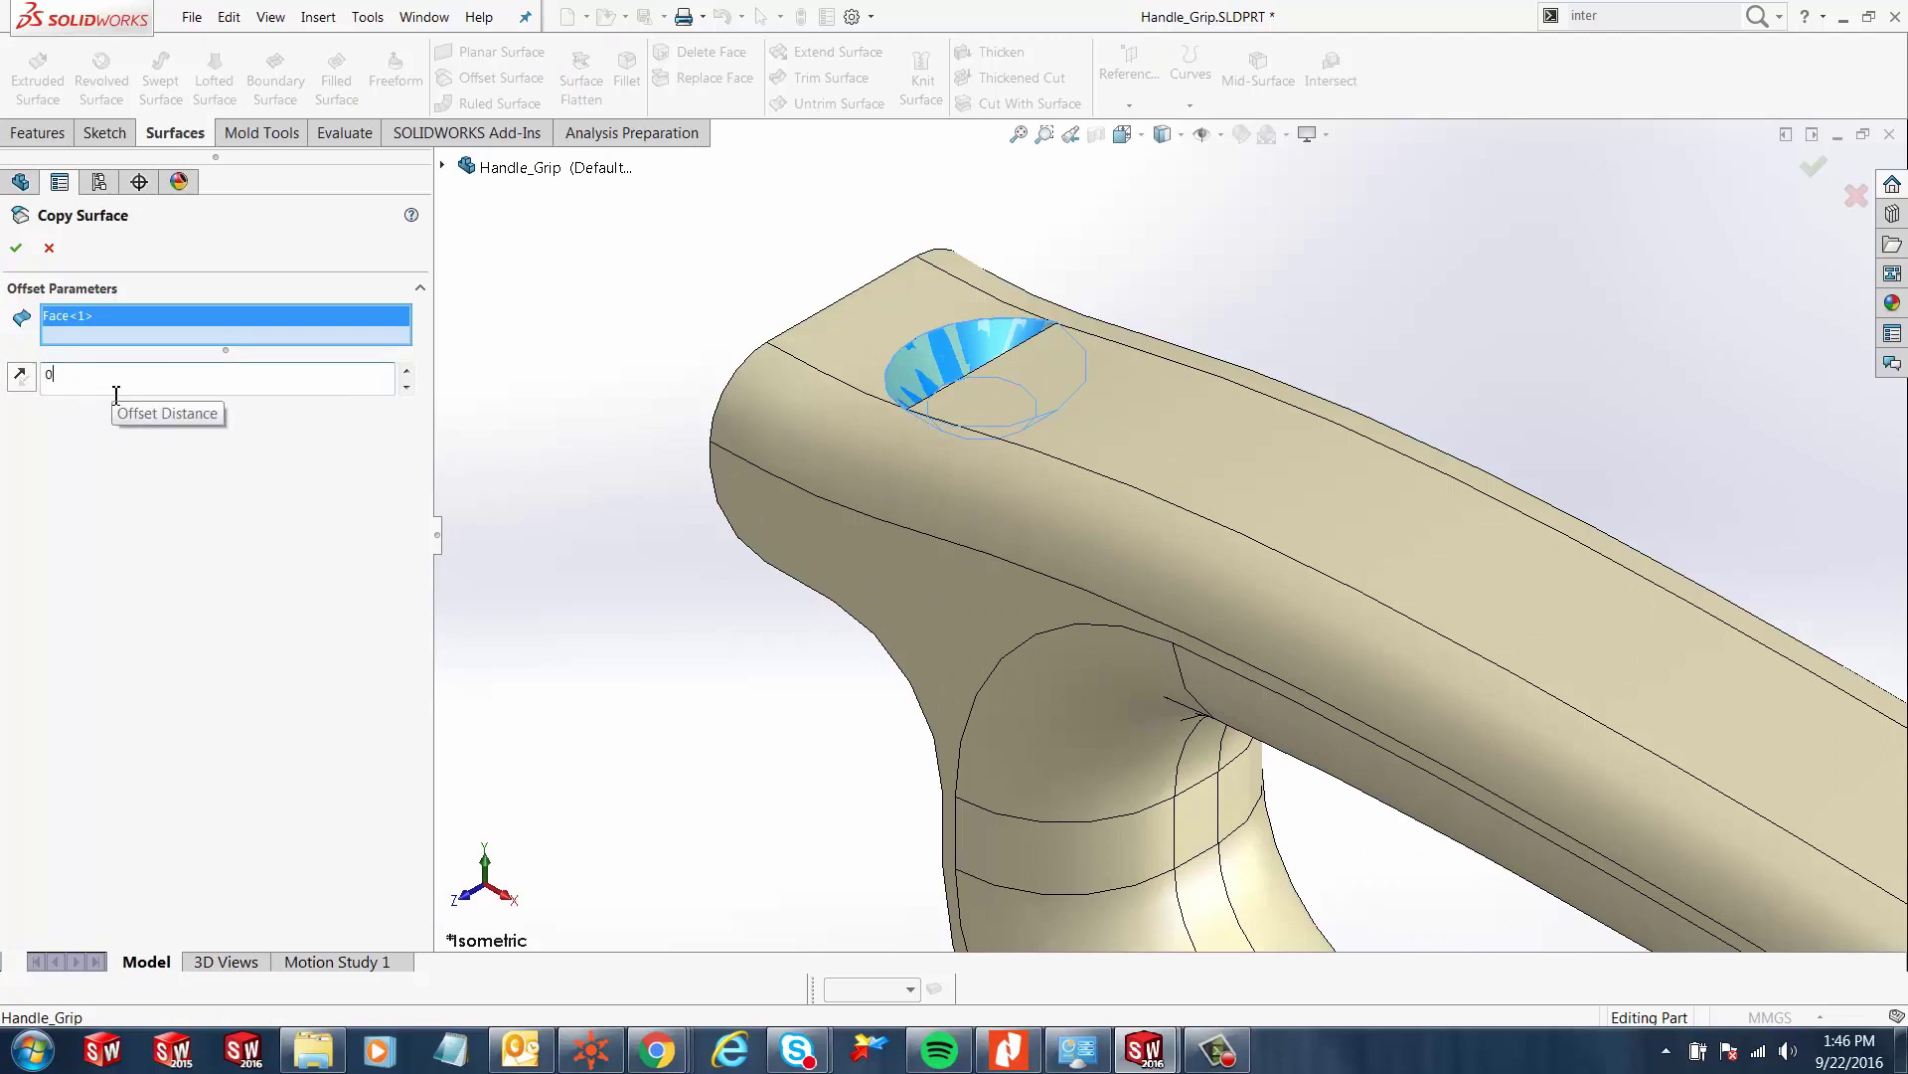
key("Return")
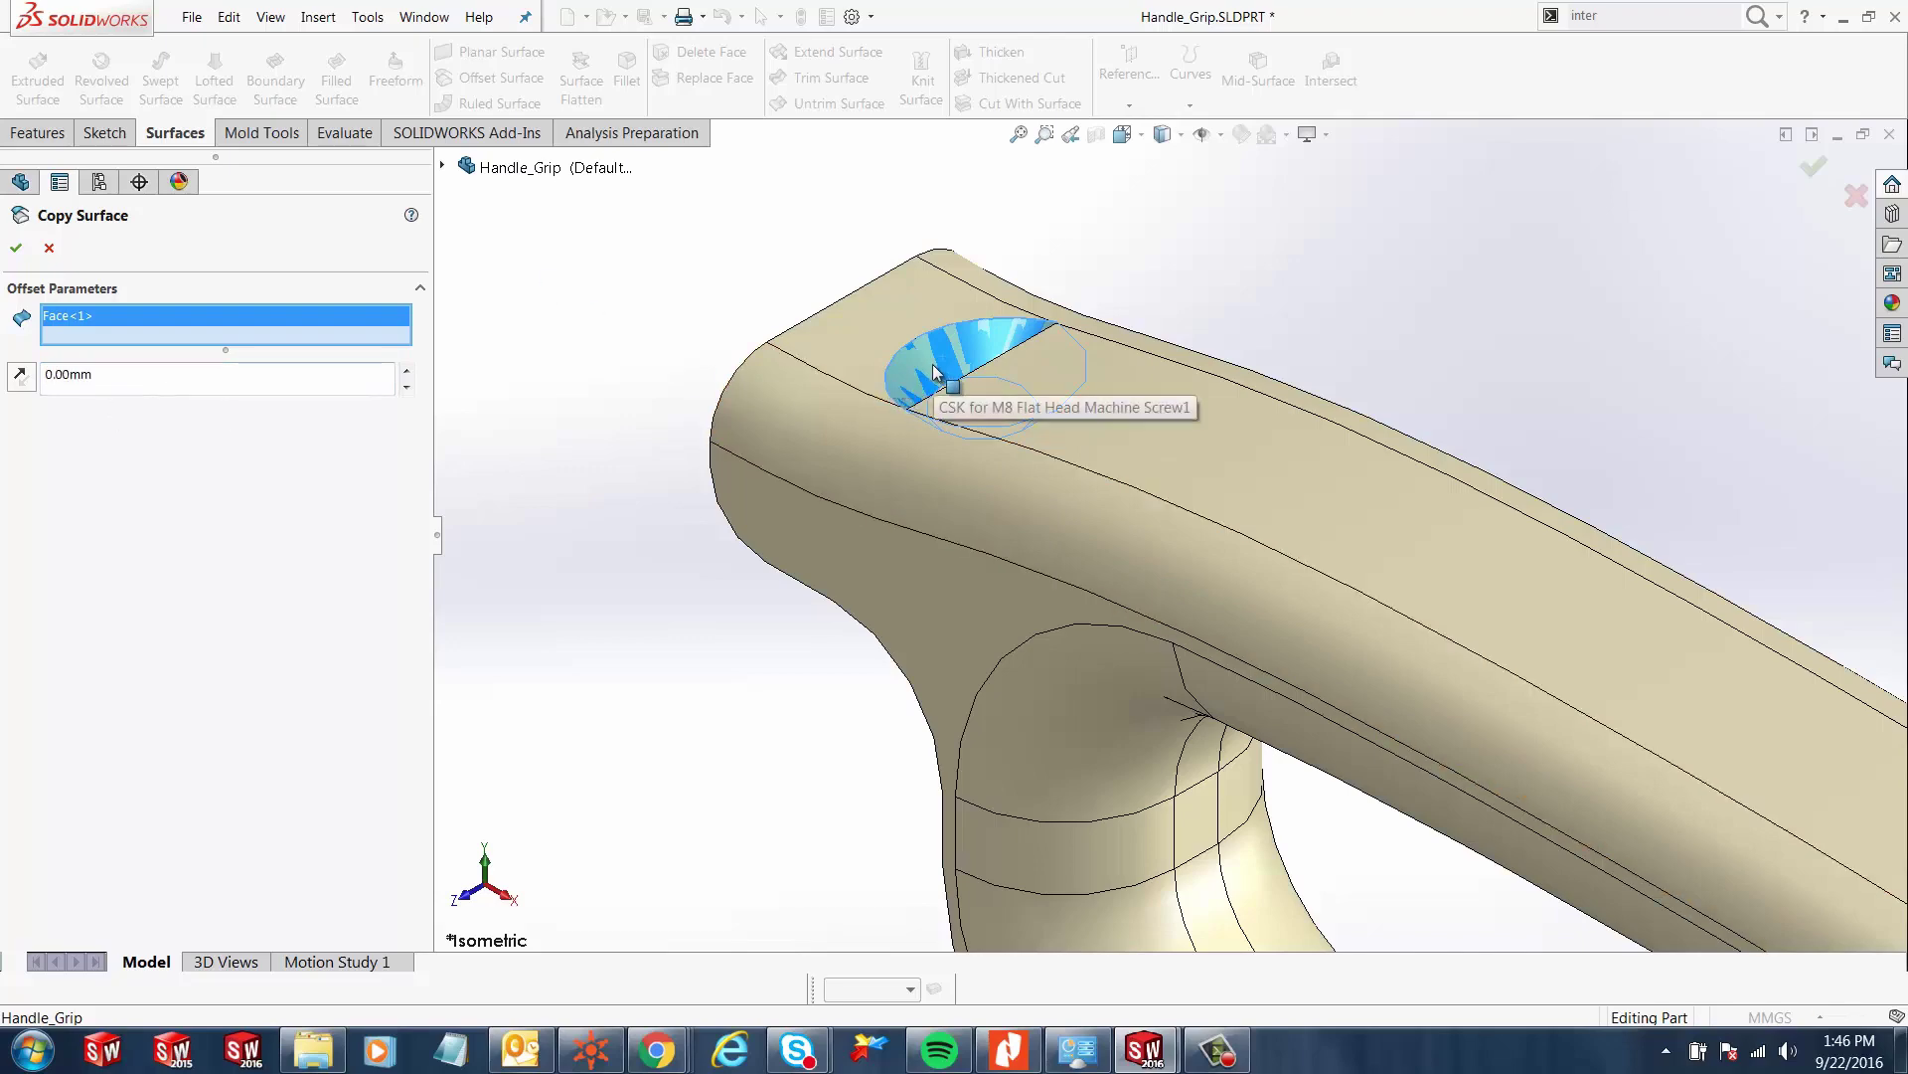
- Add the second hole's countersink face and finish Surface-Offset3
scroll(956, 373, "up", 8)
scroll(1442, 731, "down", 3)
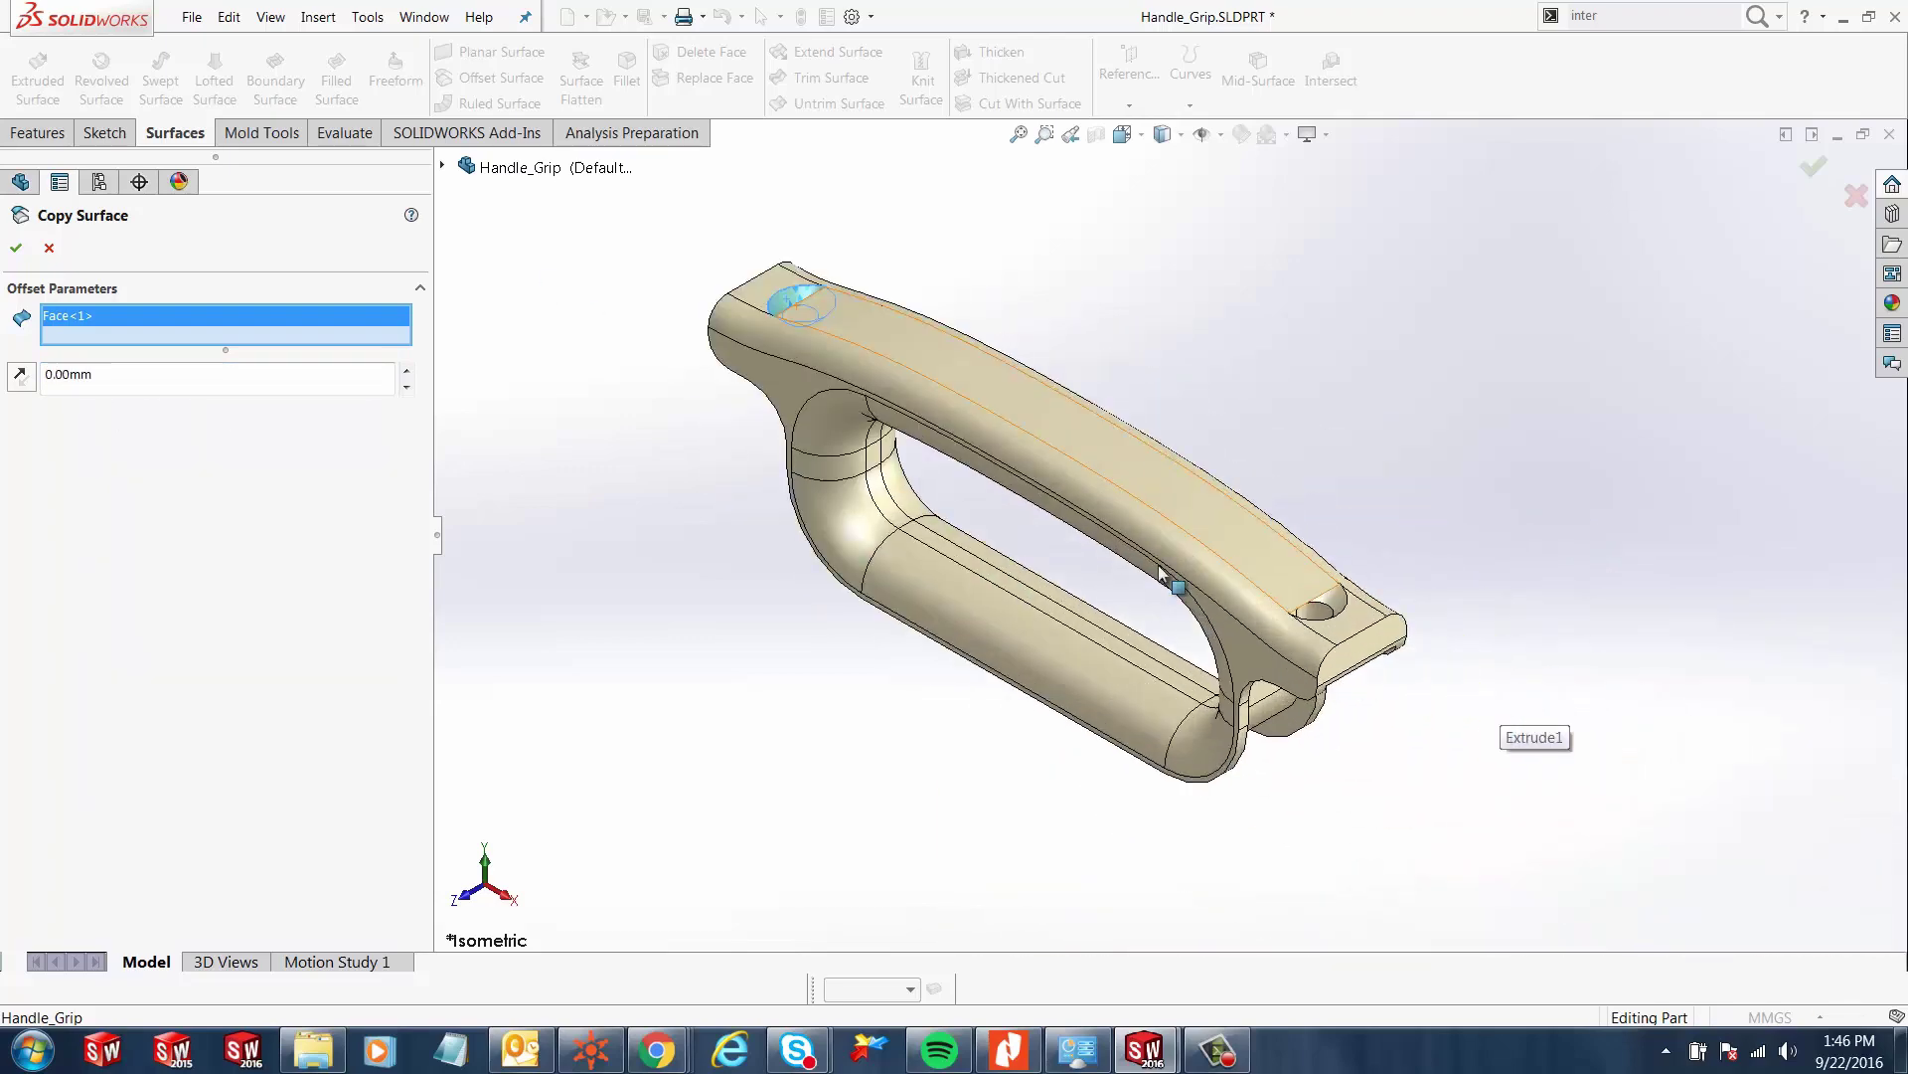
middle_click_drag(1418, 732, 1481, 610)
scroll(1481, 611, "down", 3)
left_click(1467, 631)
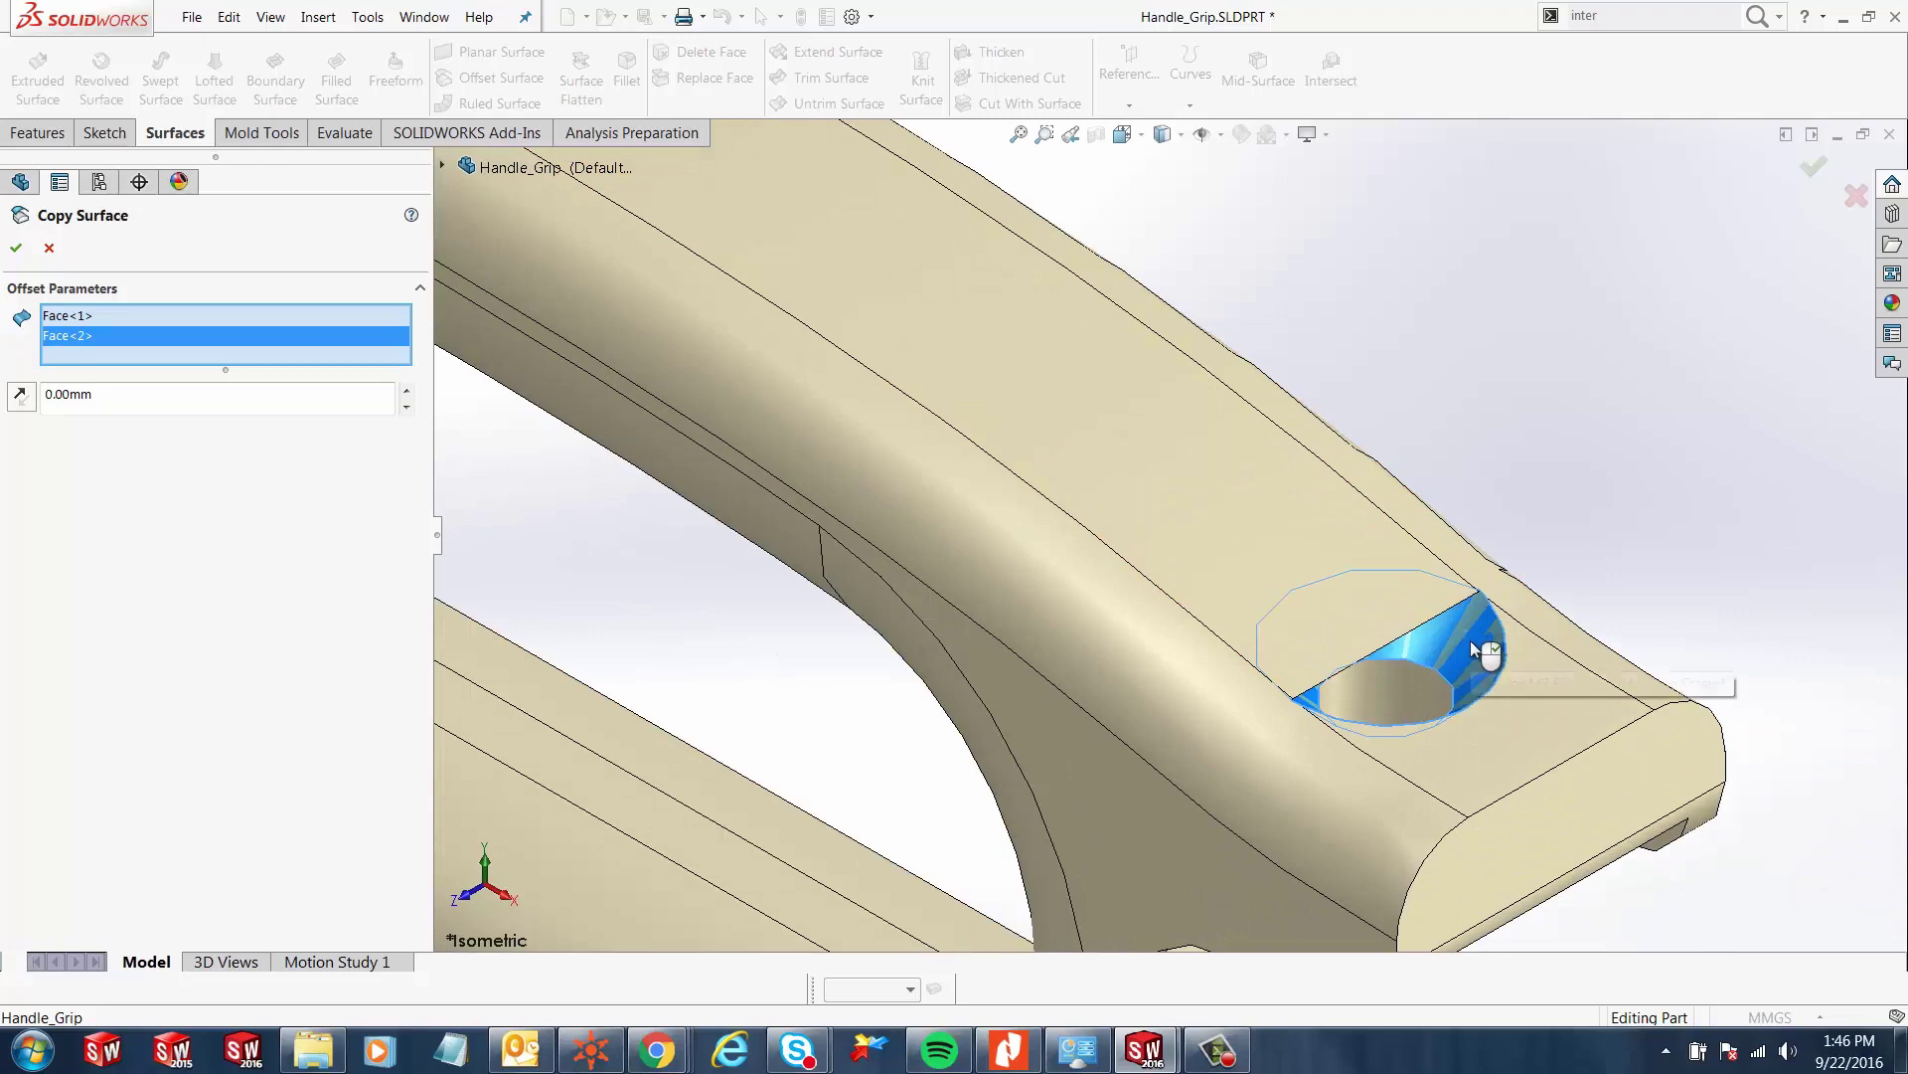
scroll(1405, 647, "up", 3)
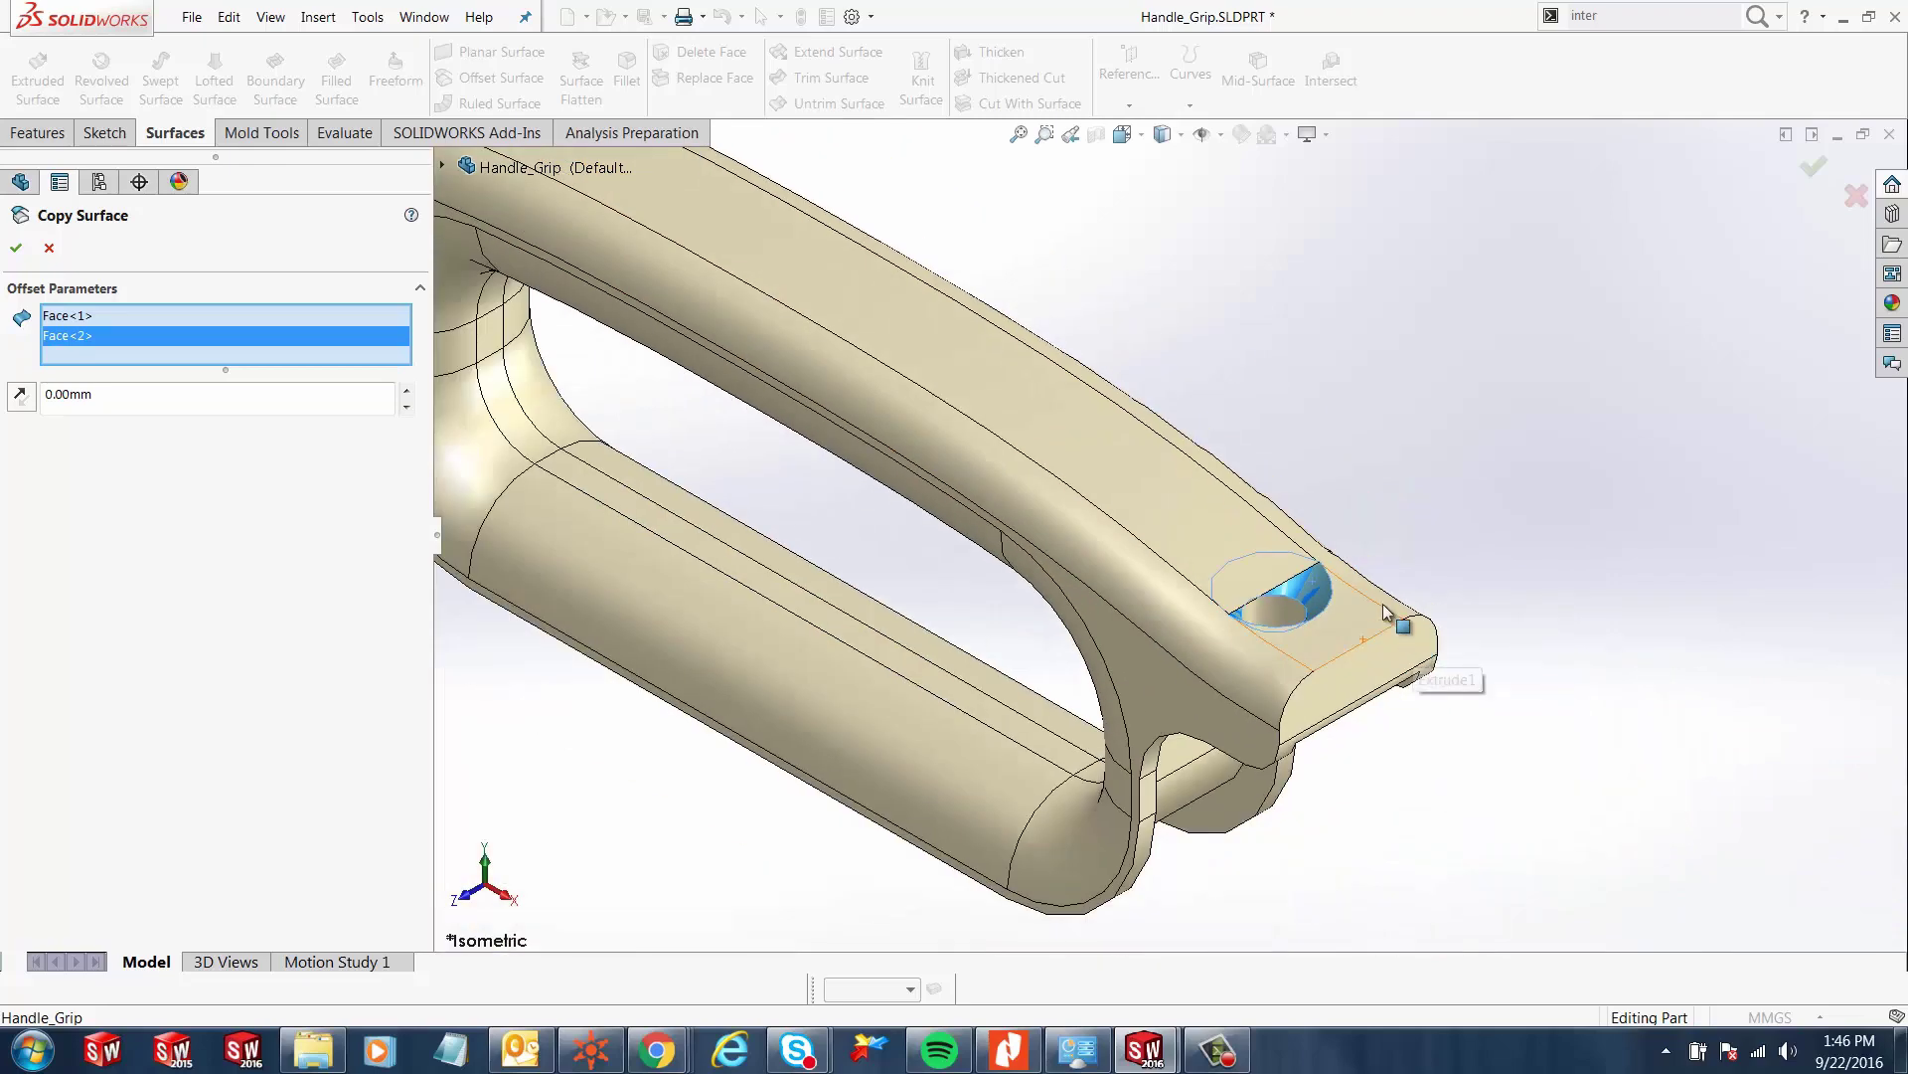
scroll(1312, 596, "up", 5)
scroll(913, 344, "down", 6)
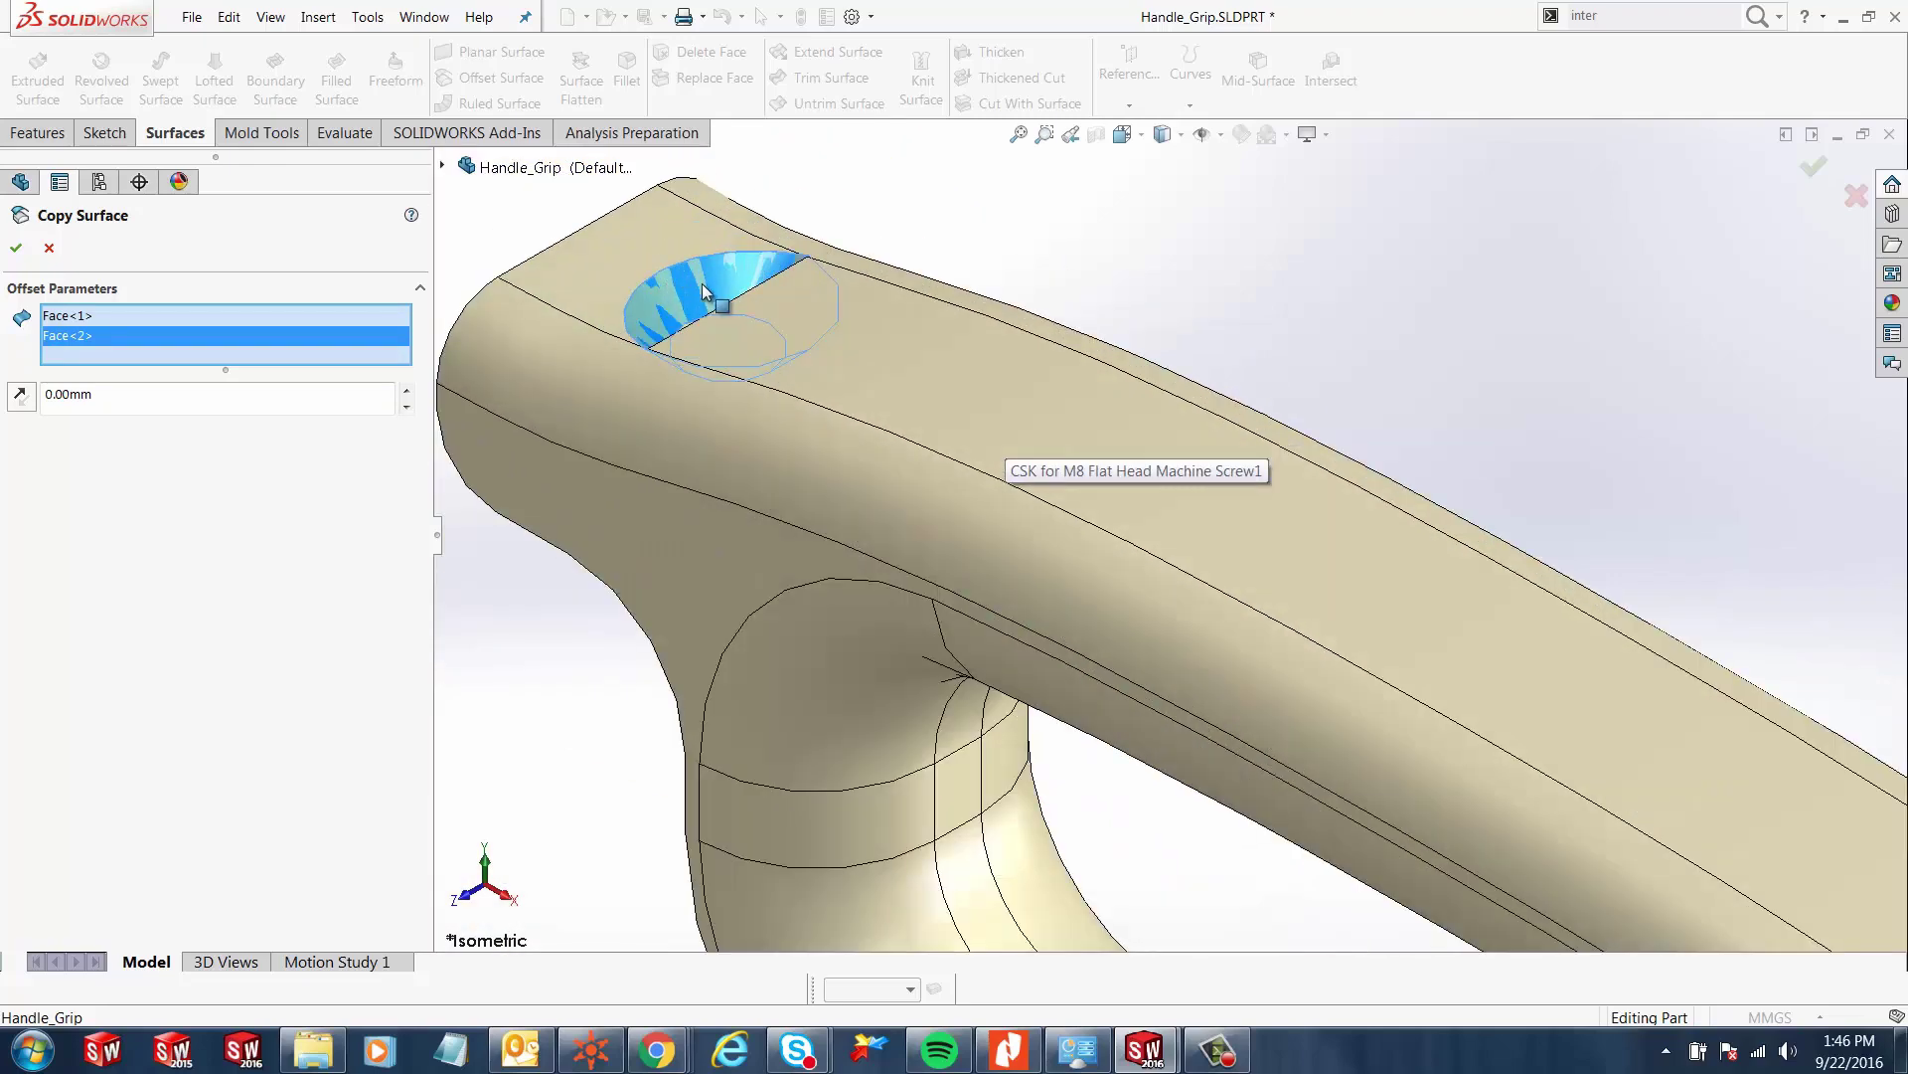
left_click(22, 248)
scroll(802, 582, "up", 8)
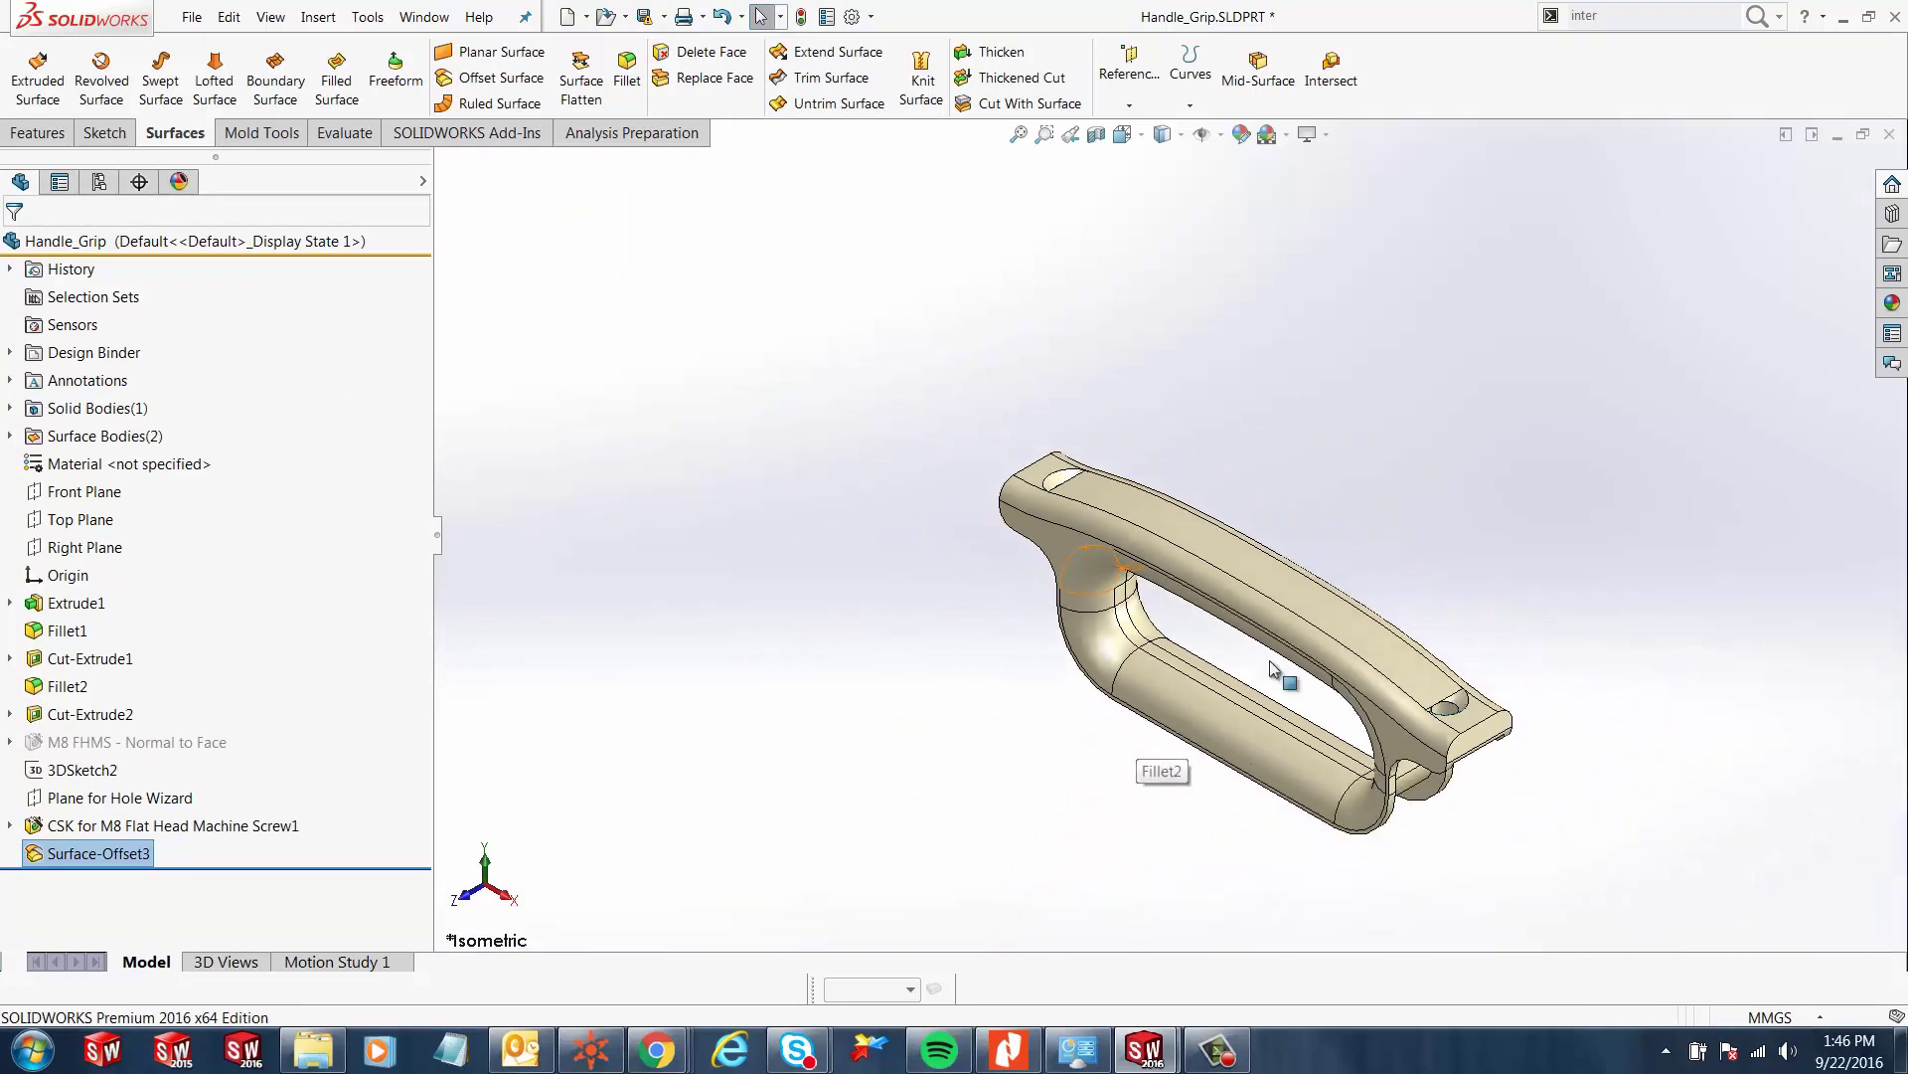
scroll(999, 497, "down", 8)
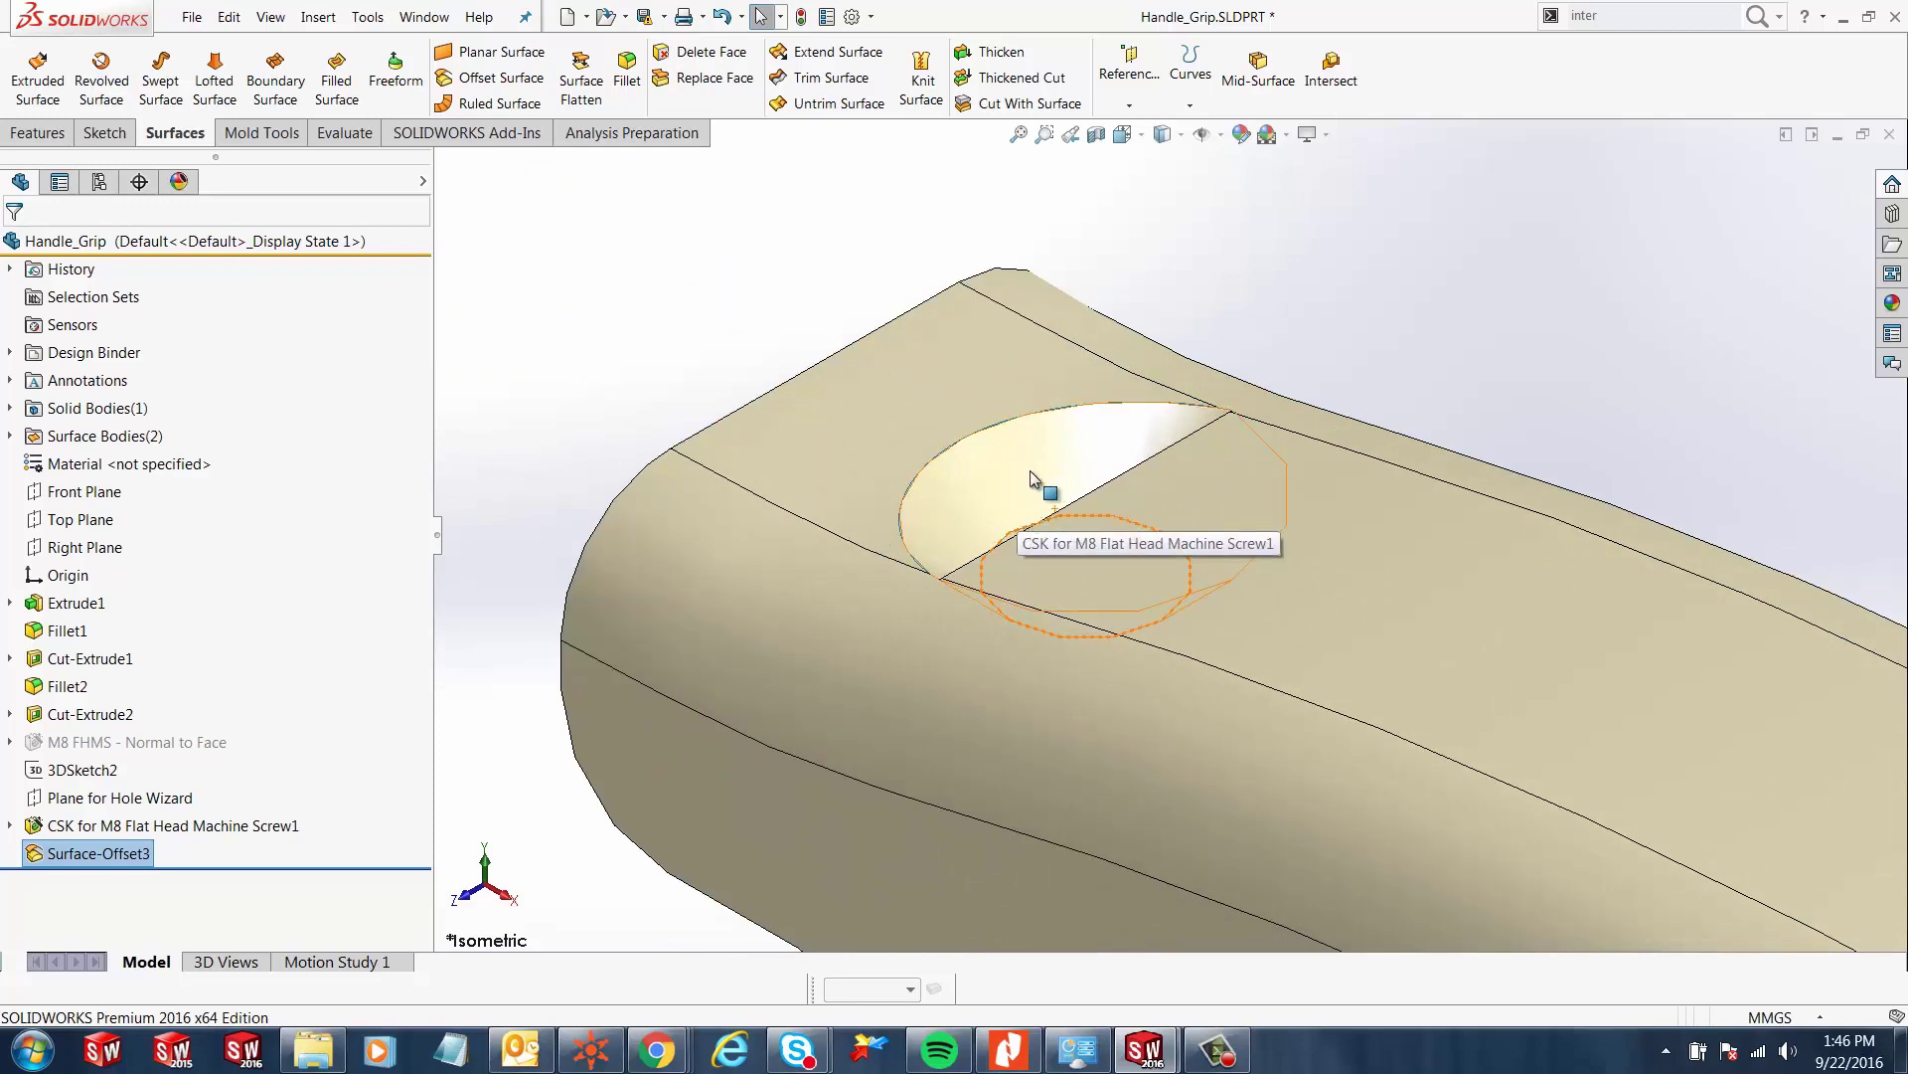
scroll(1089, 487, "up", 2)
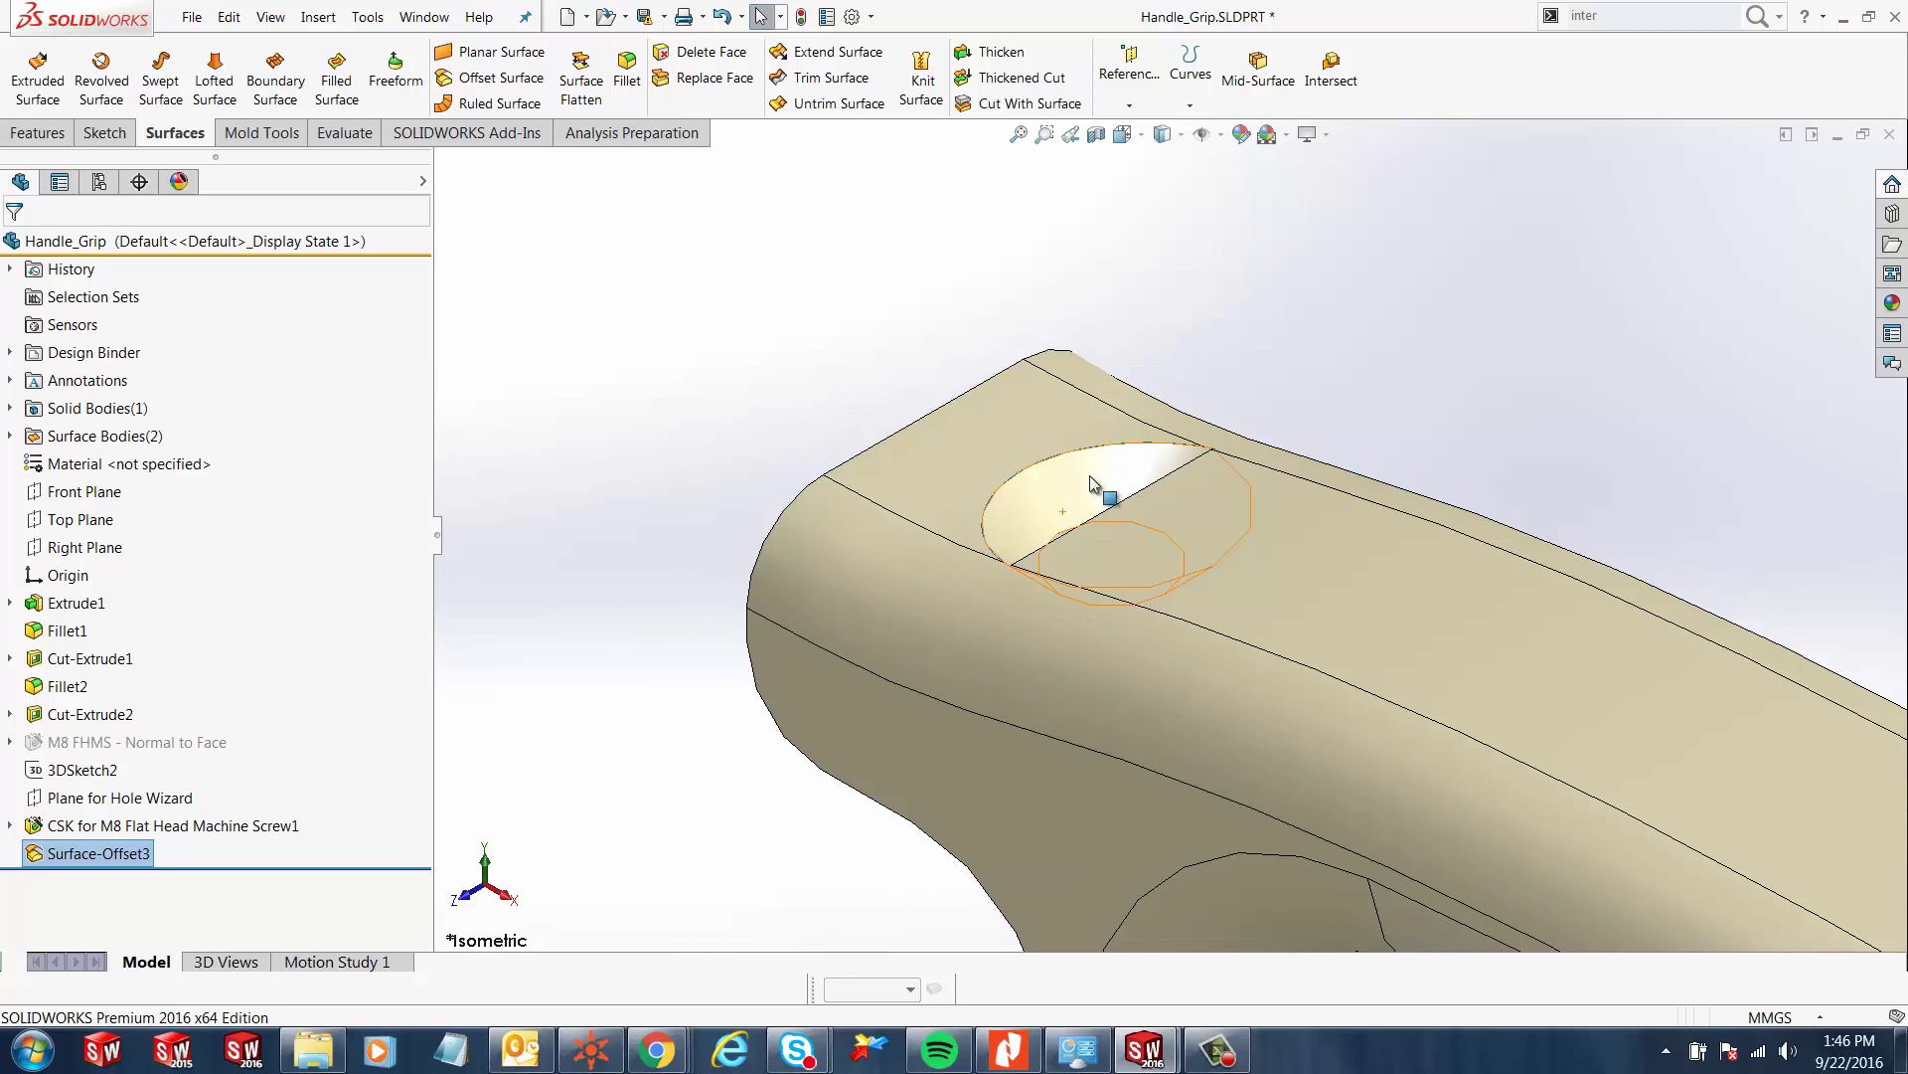
- Extend the copied countersink surface 6.00 mm as Same surface, checked from Front view
left_click(842, 57)
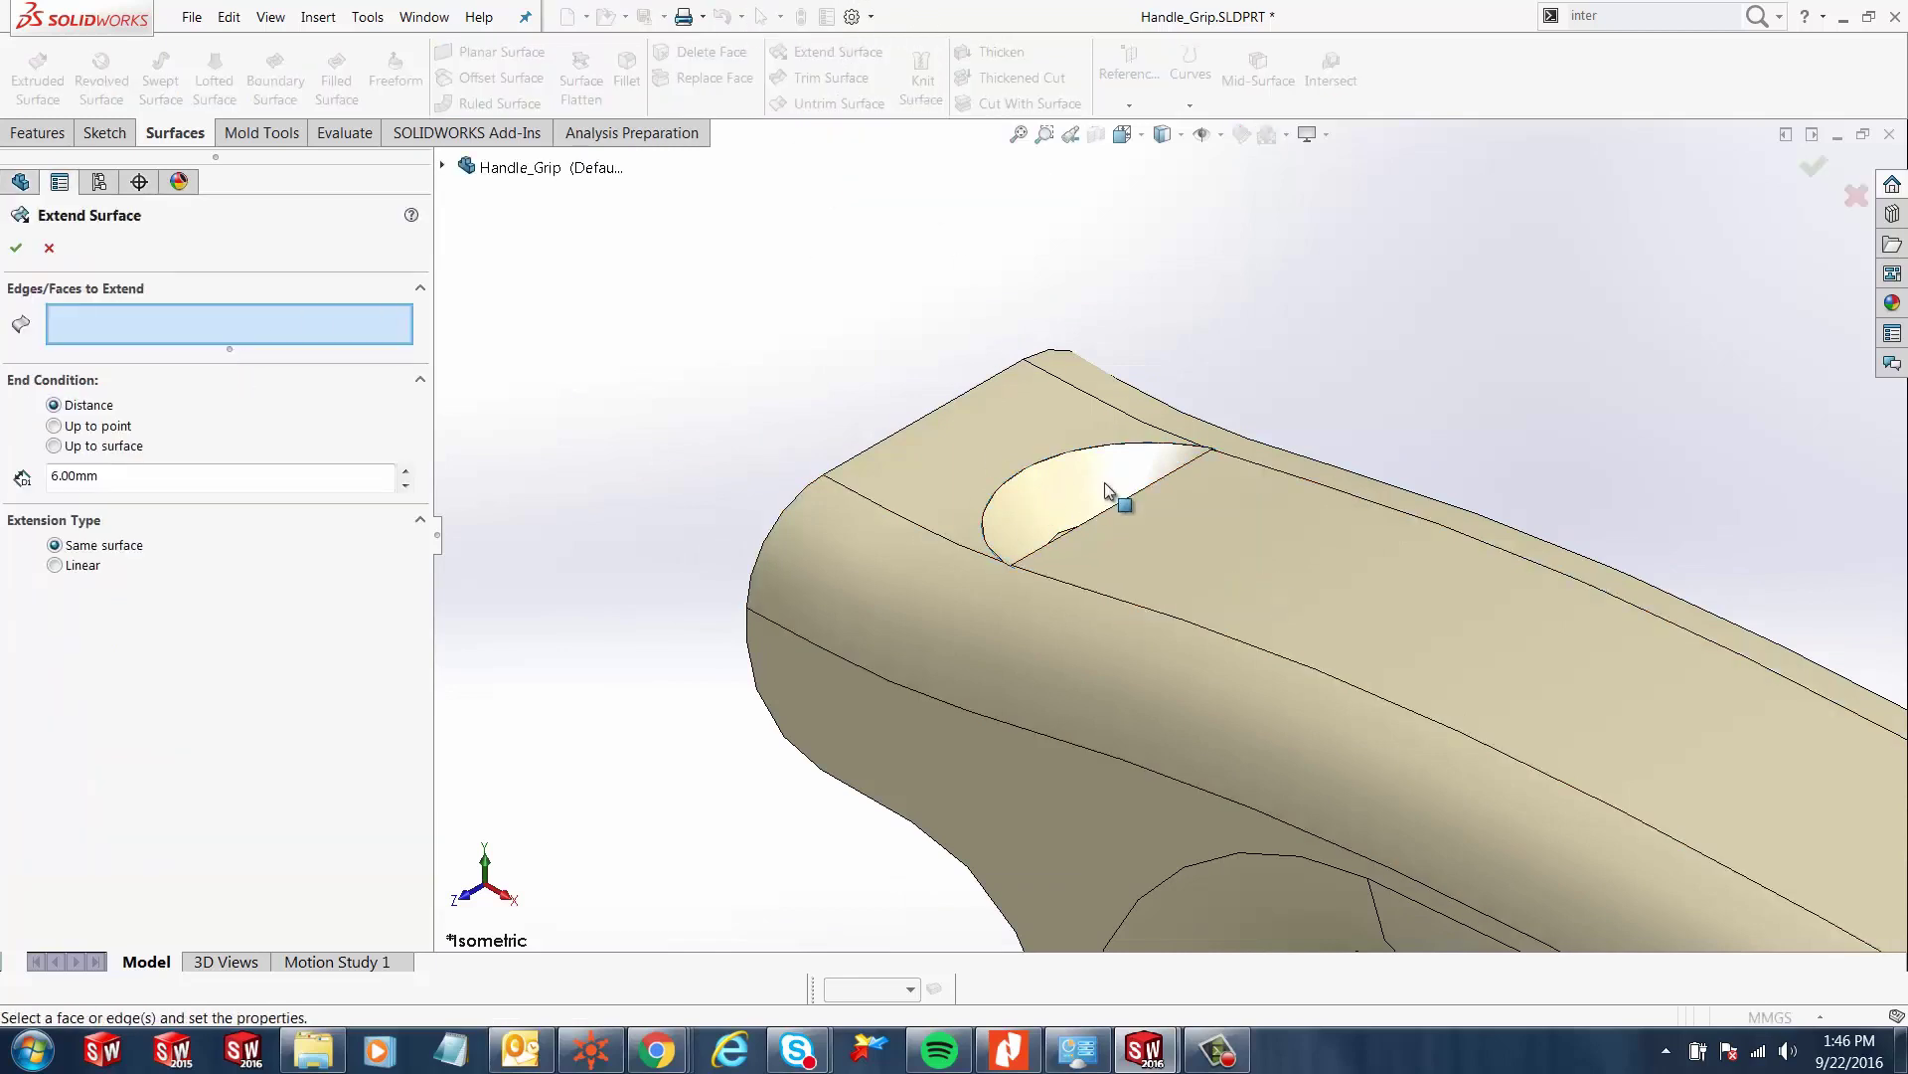
left_click(1076, 475)
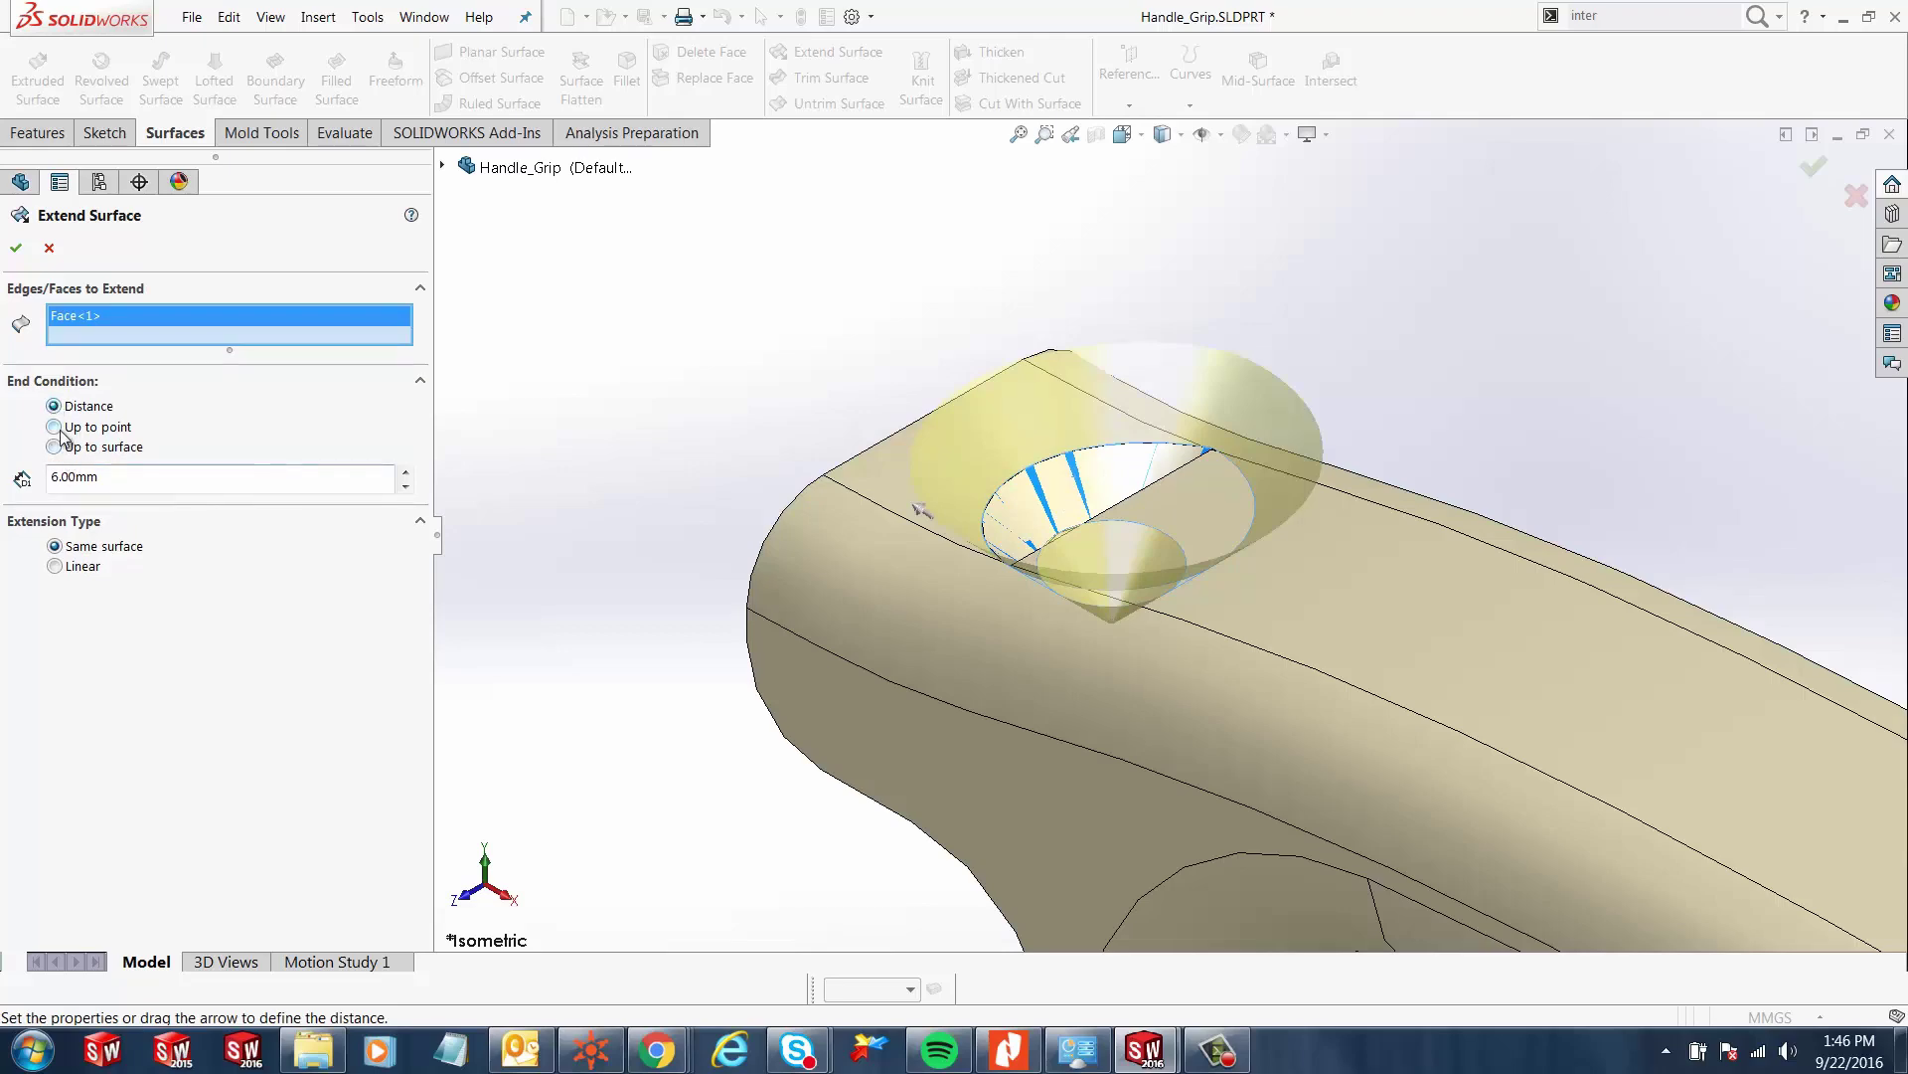
scroll(1065, 694, "up", 5)
key("space")
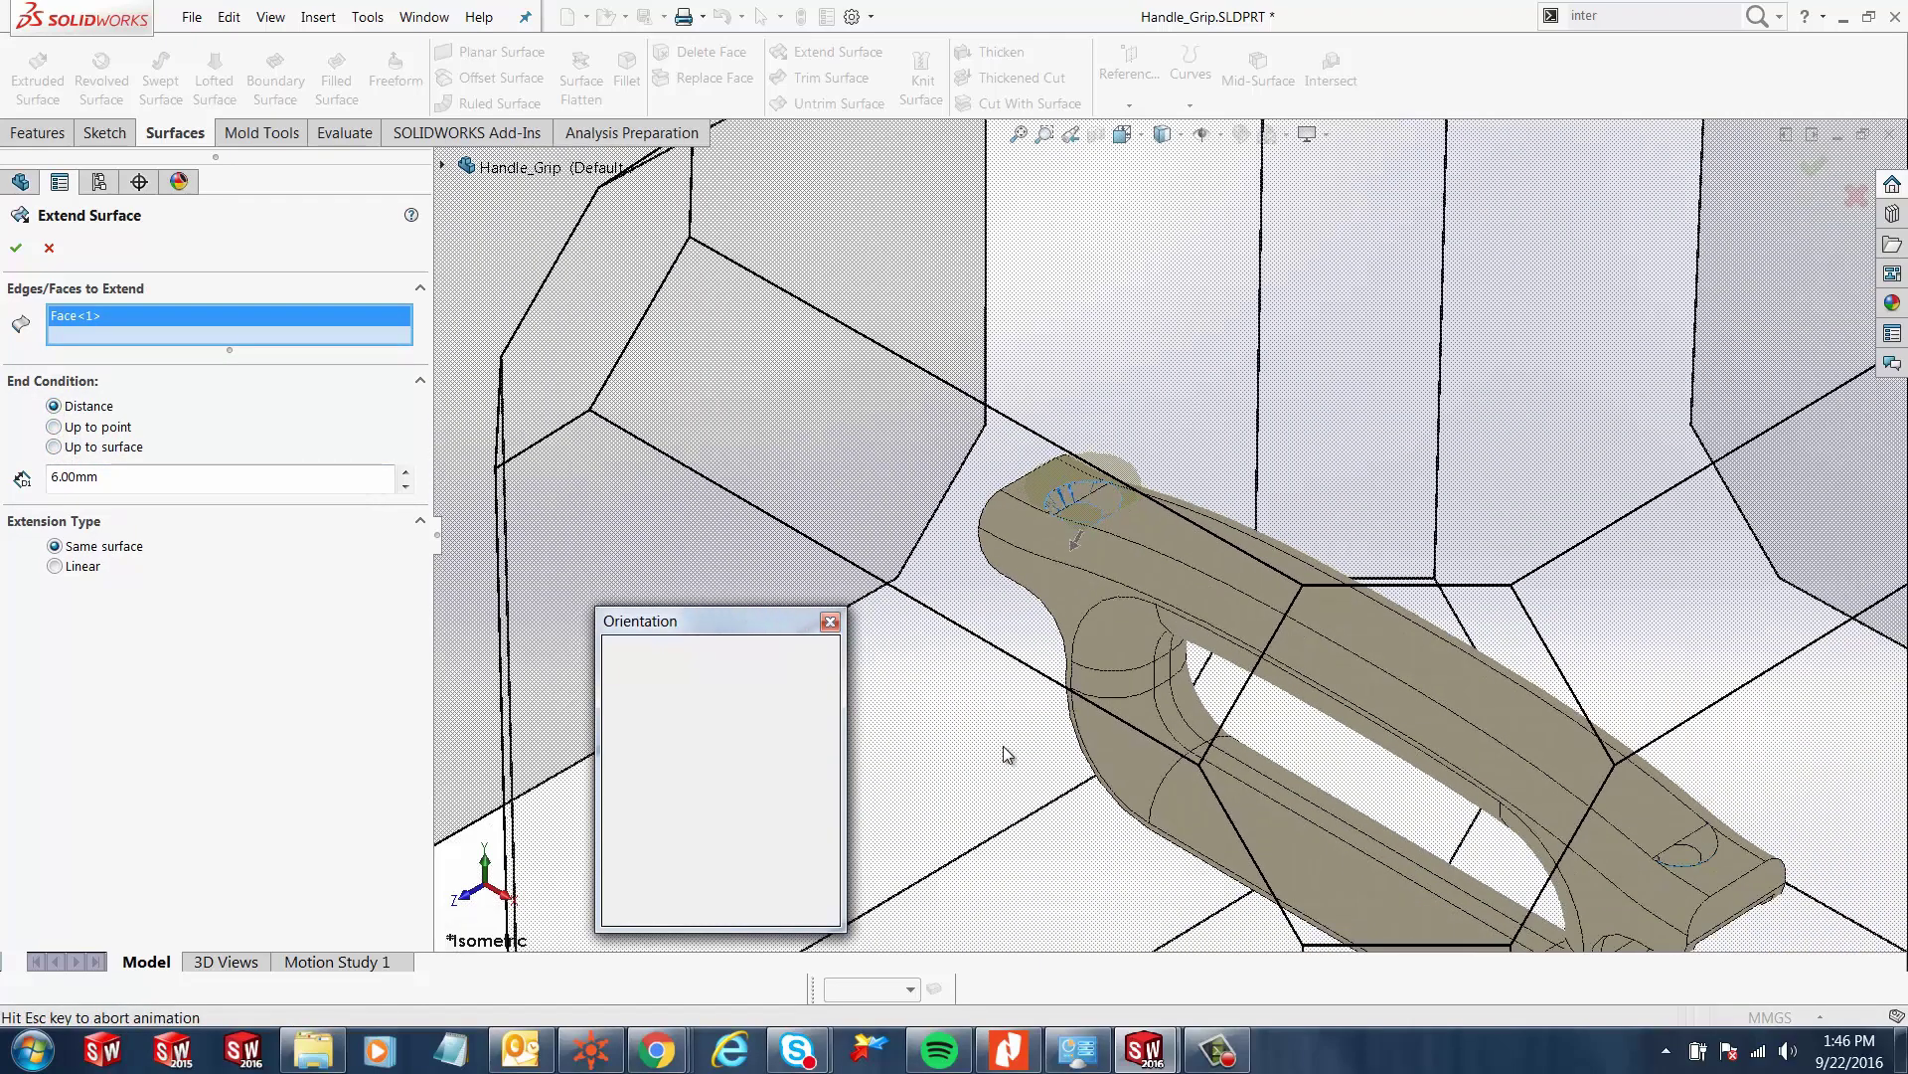
left_click(1023, 648)
scroll(867, 489, "down", 5)
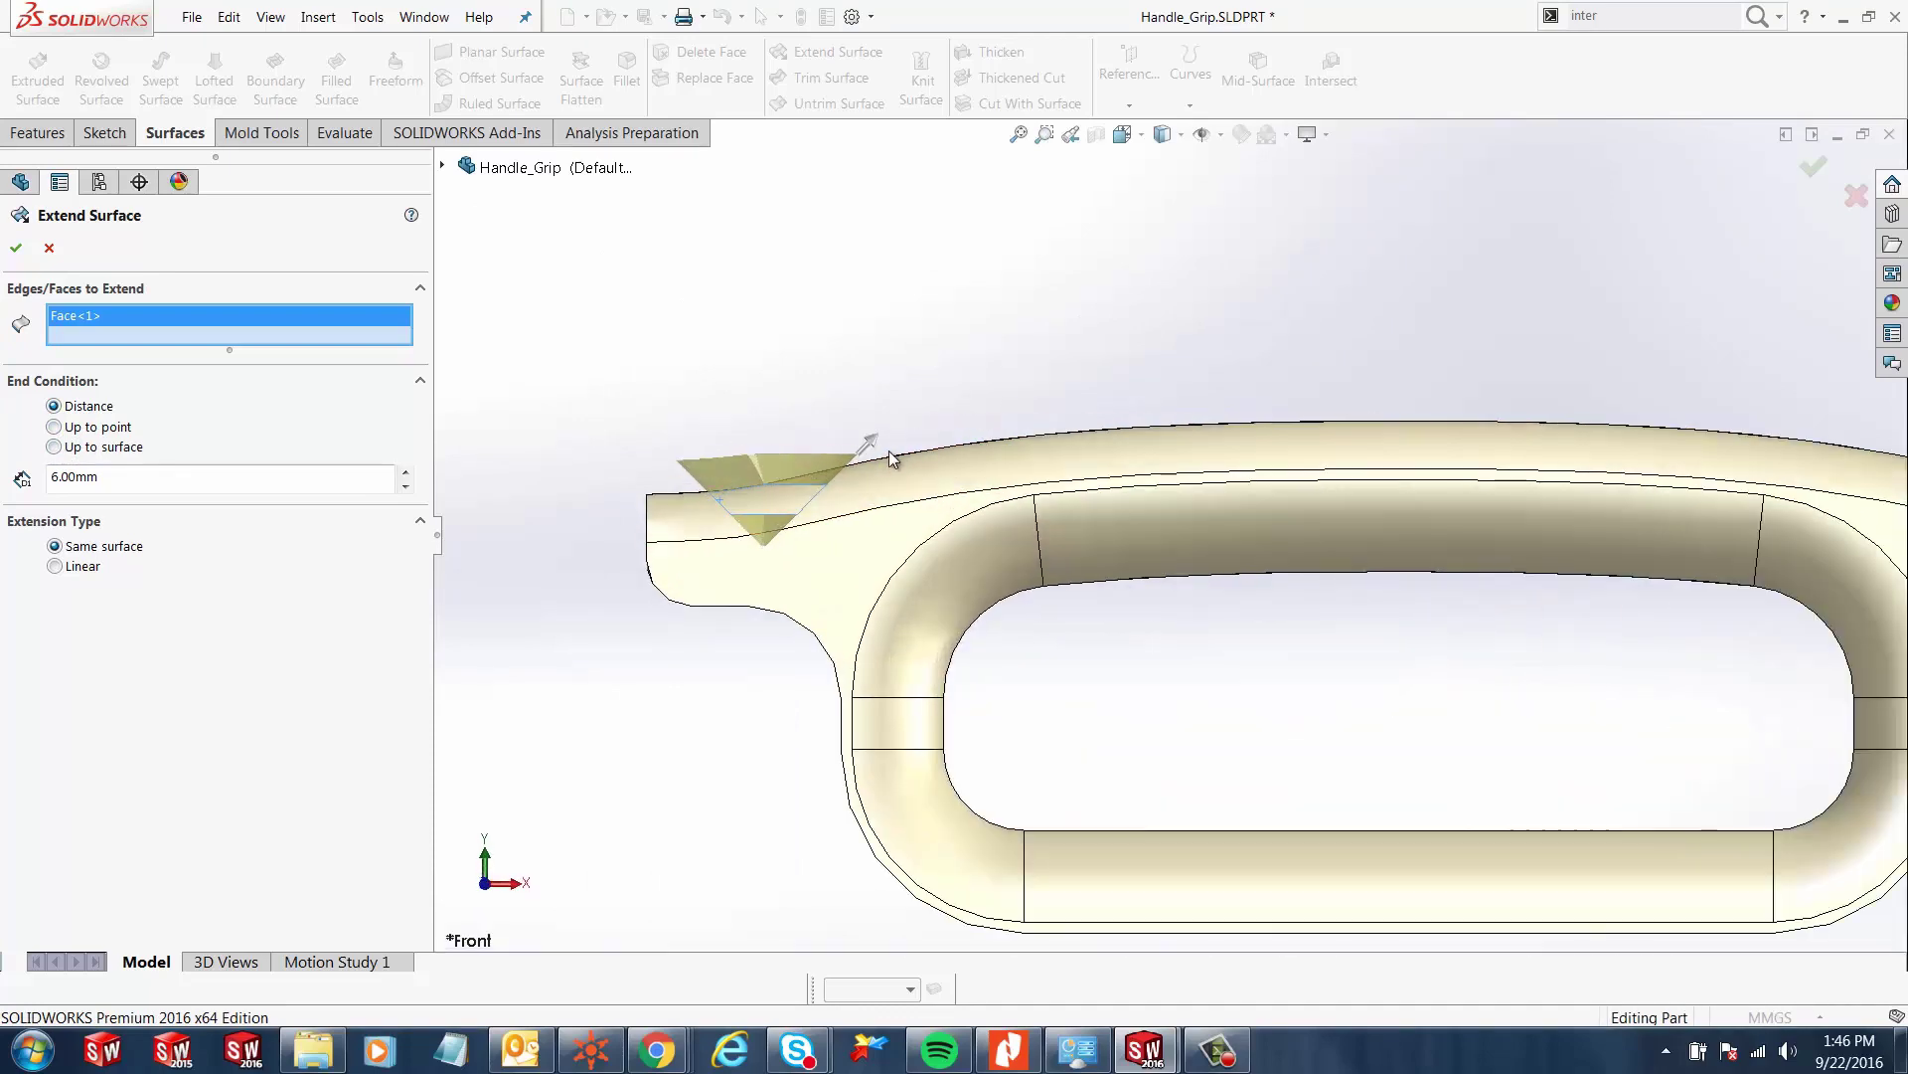
scroll(865, 487, "down", 2)
left_click(952, 453)
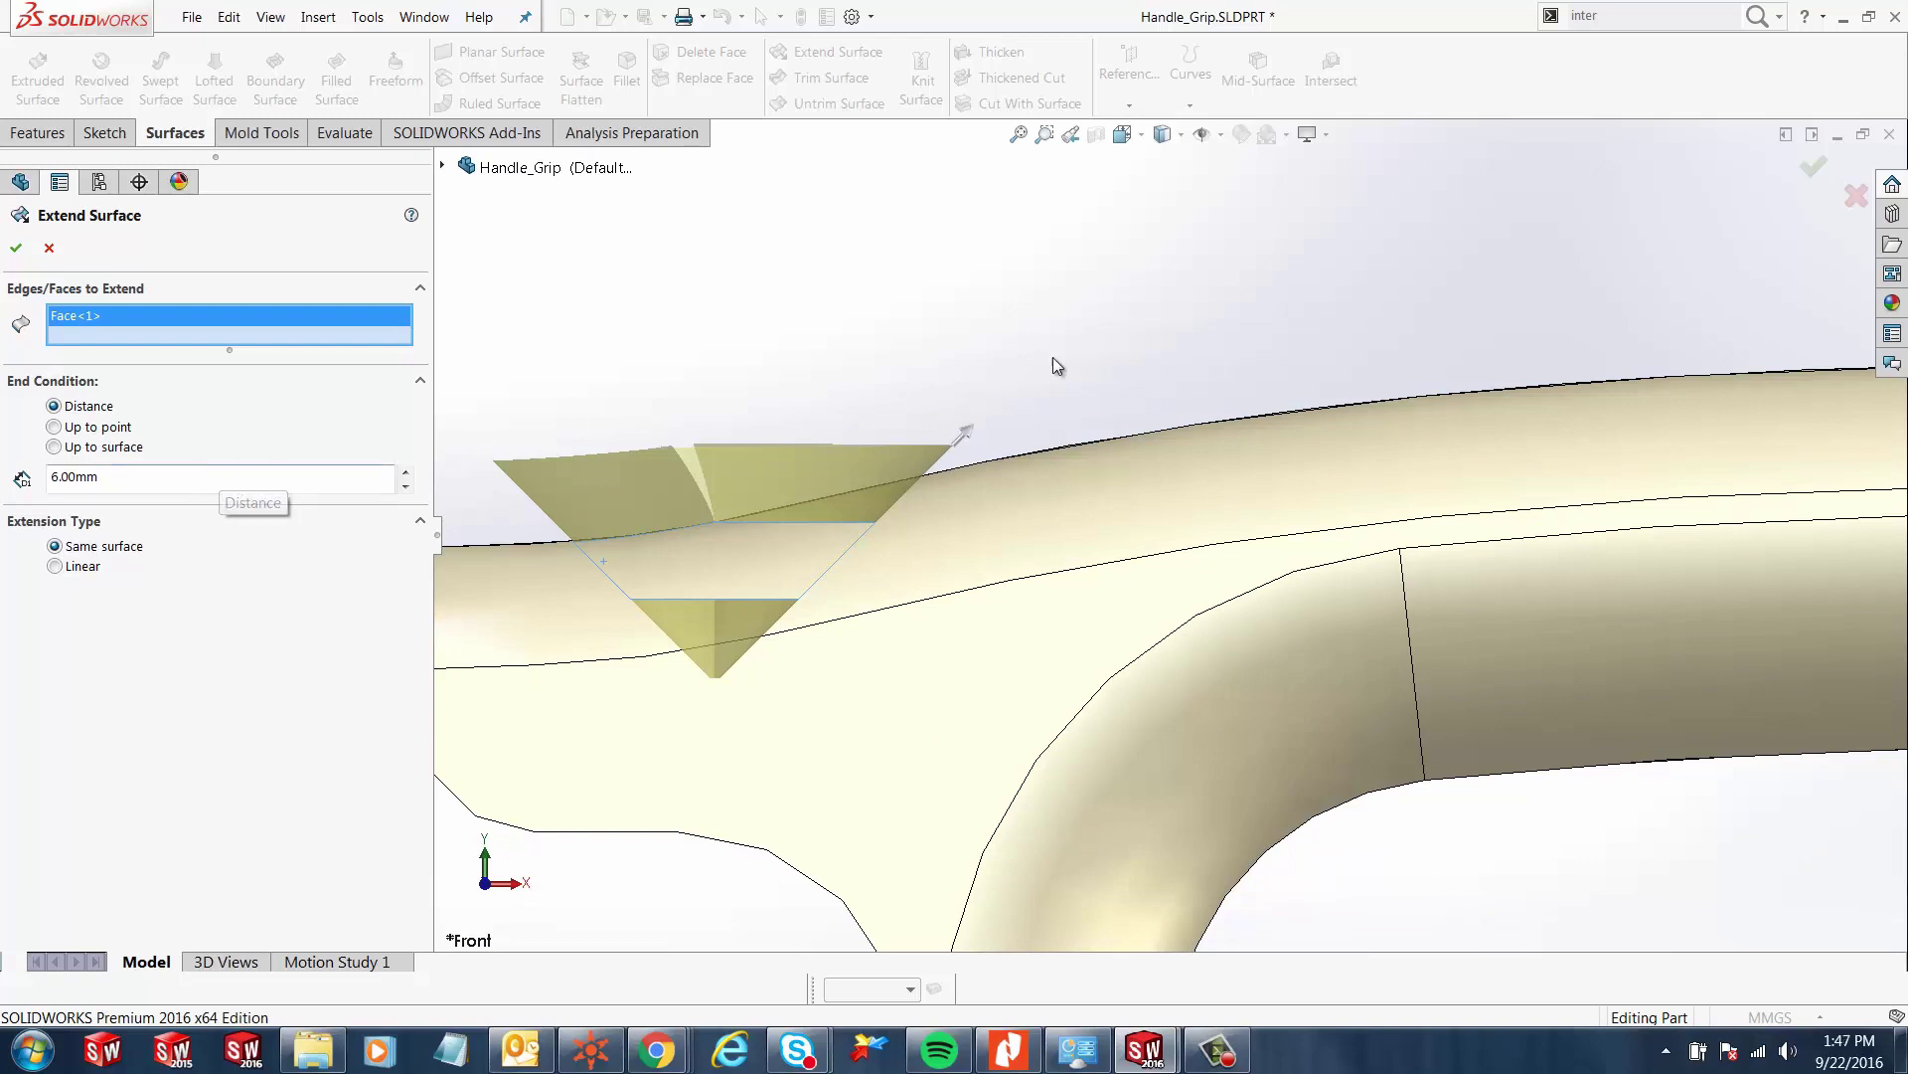
scroll(1079, 370, "up", 6)
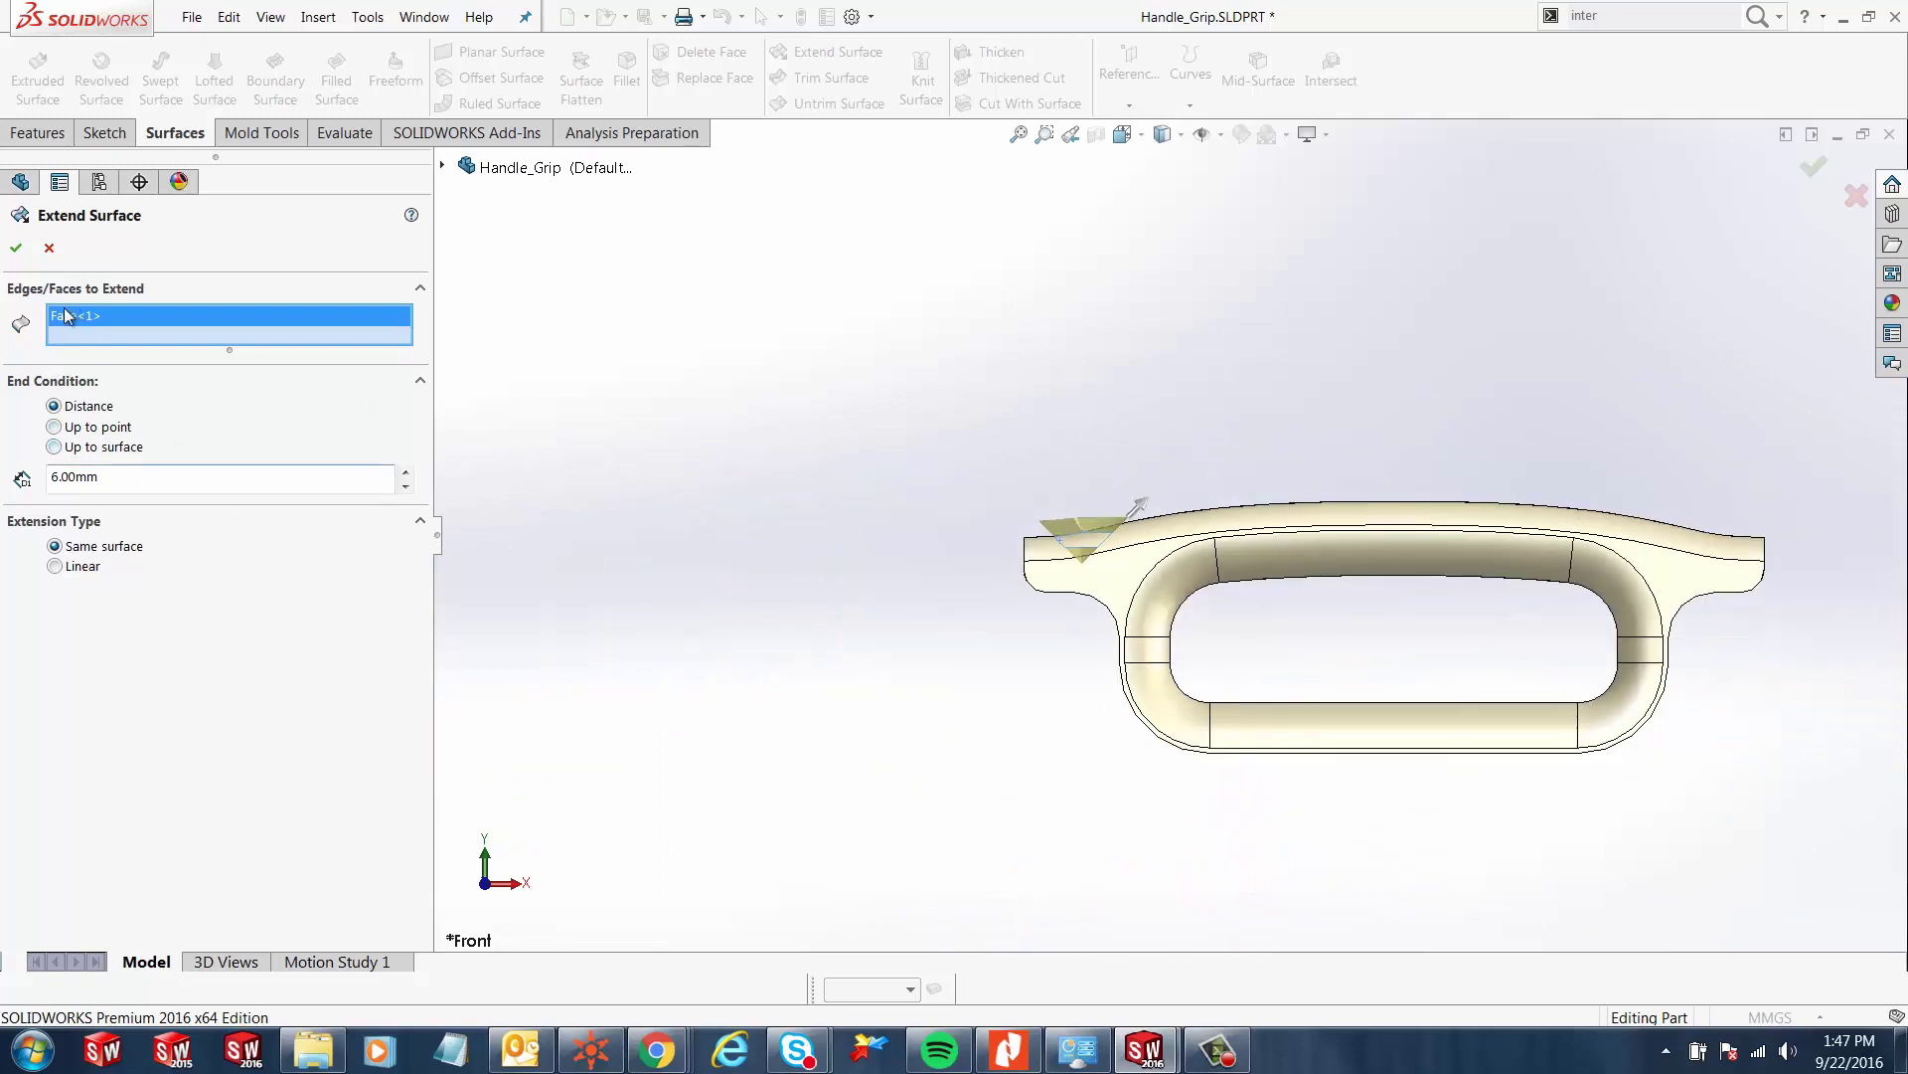
left_click(72, 542)
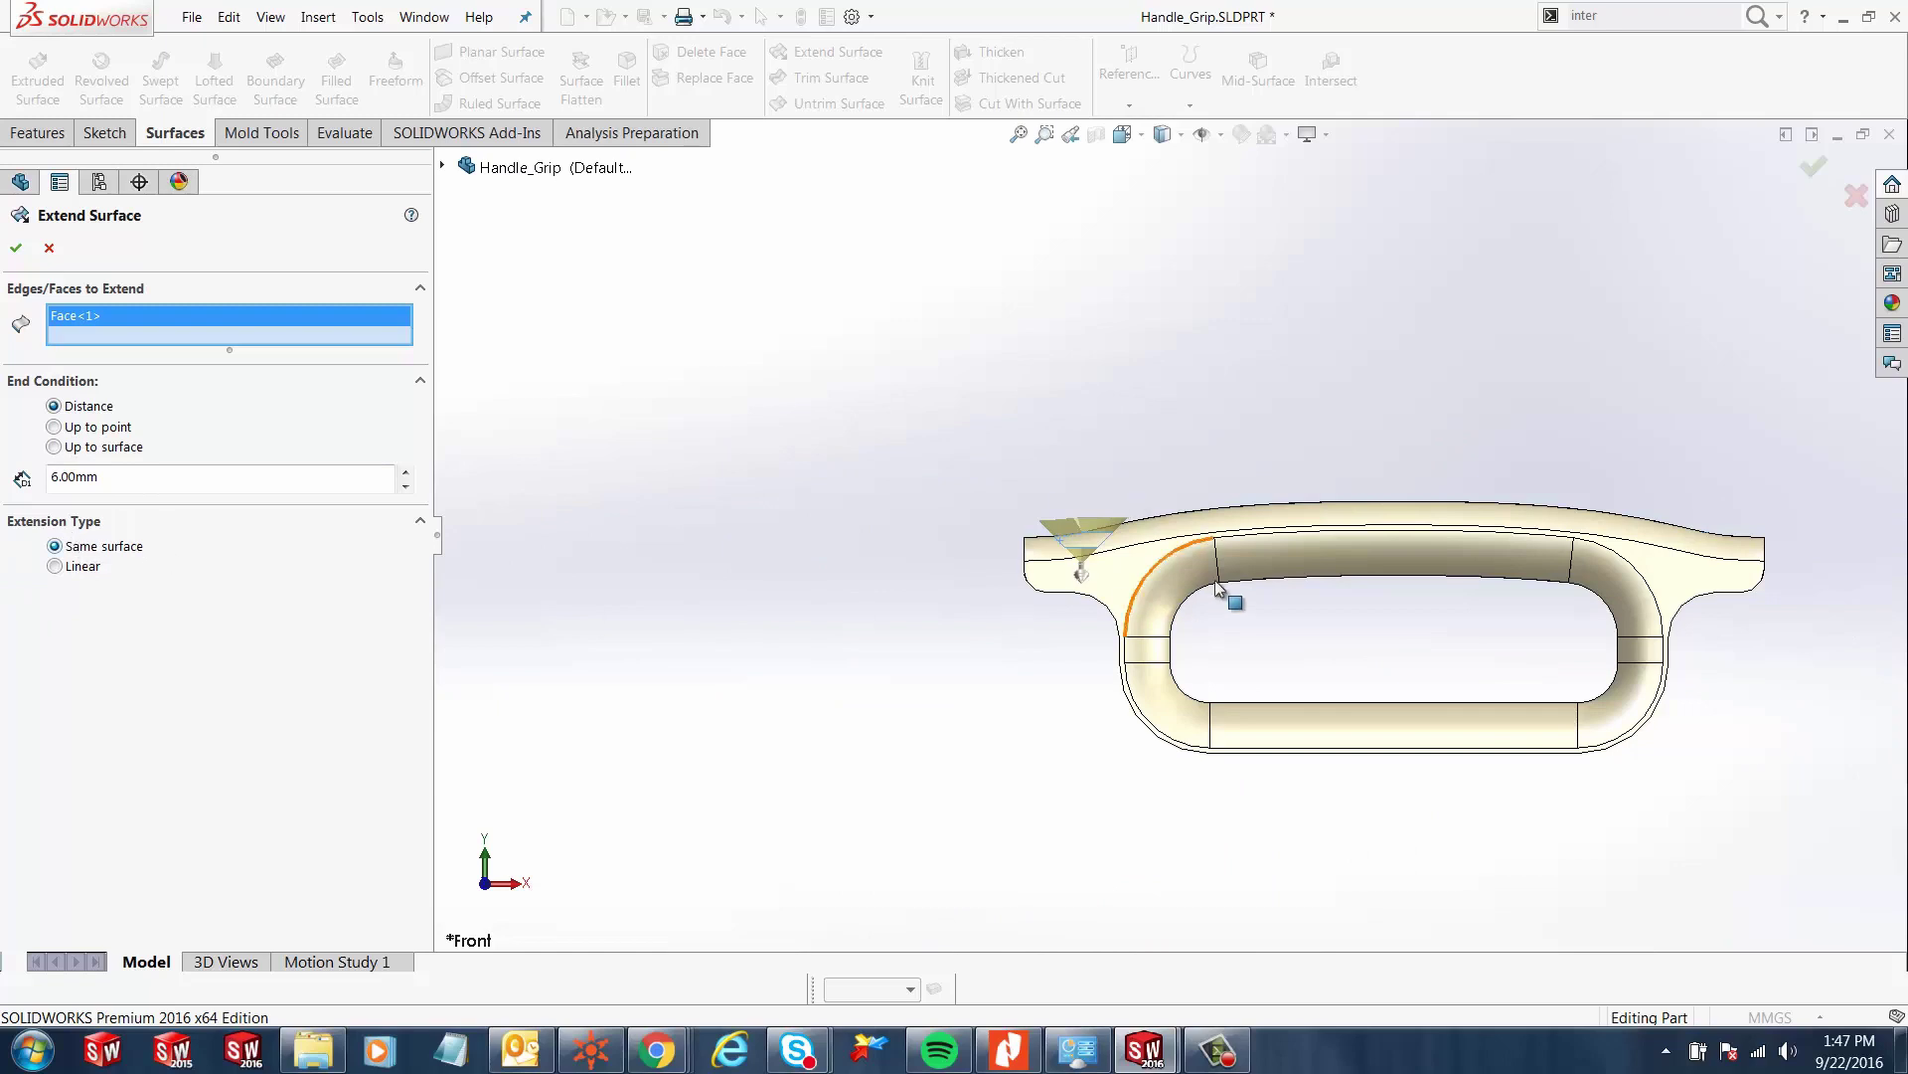
scroll(1084, 515, "down", 4)
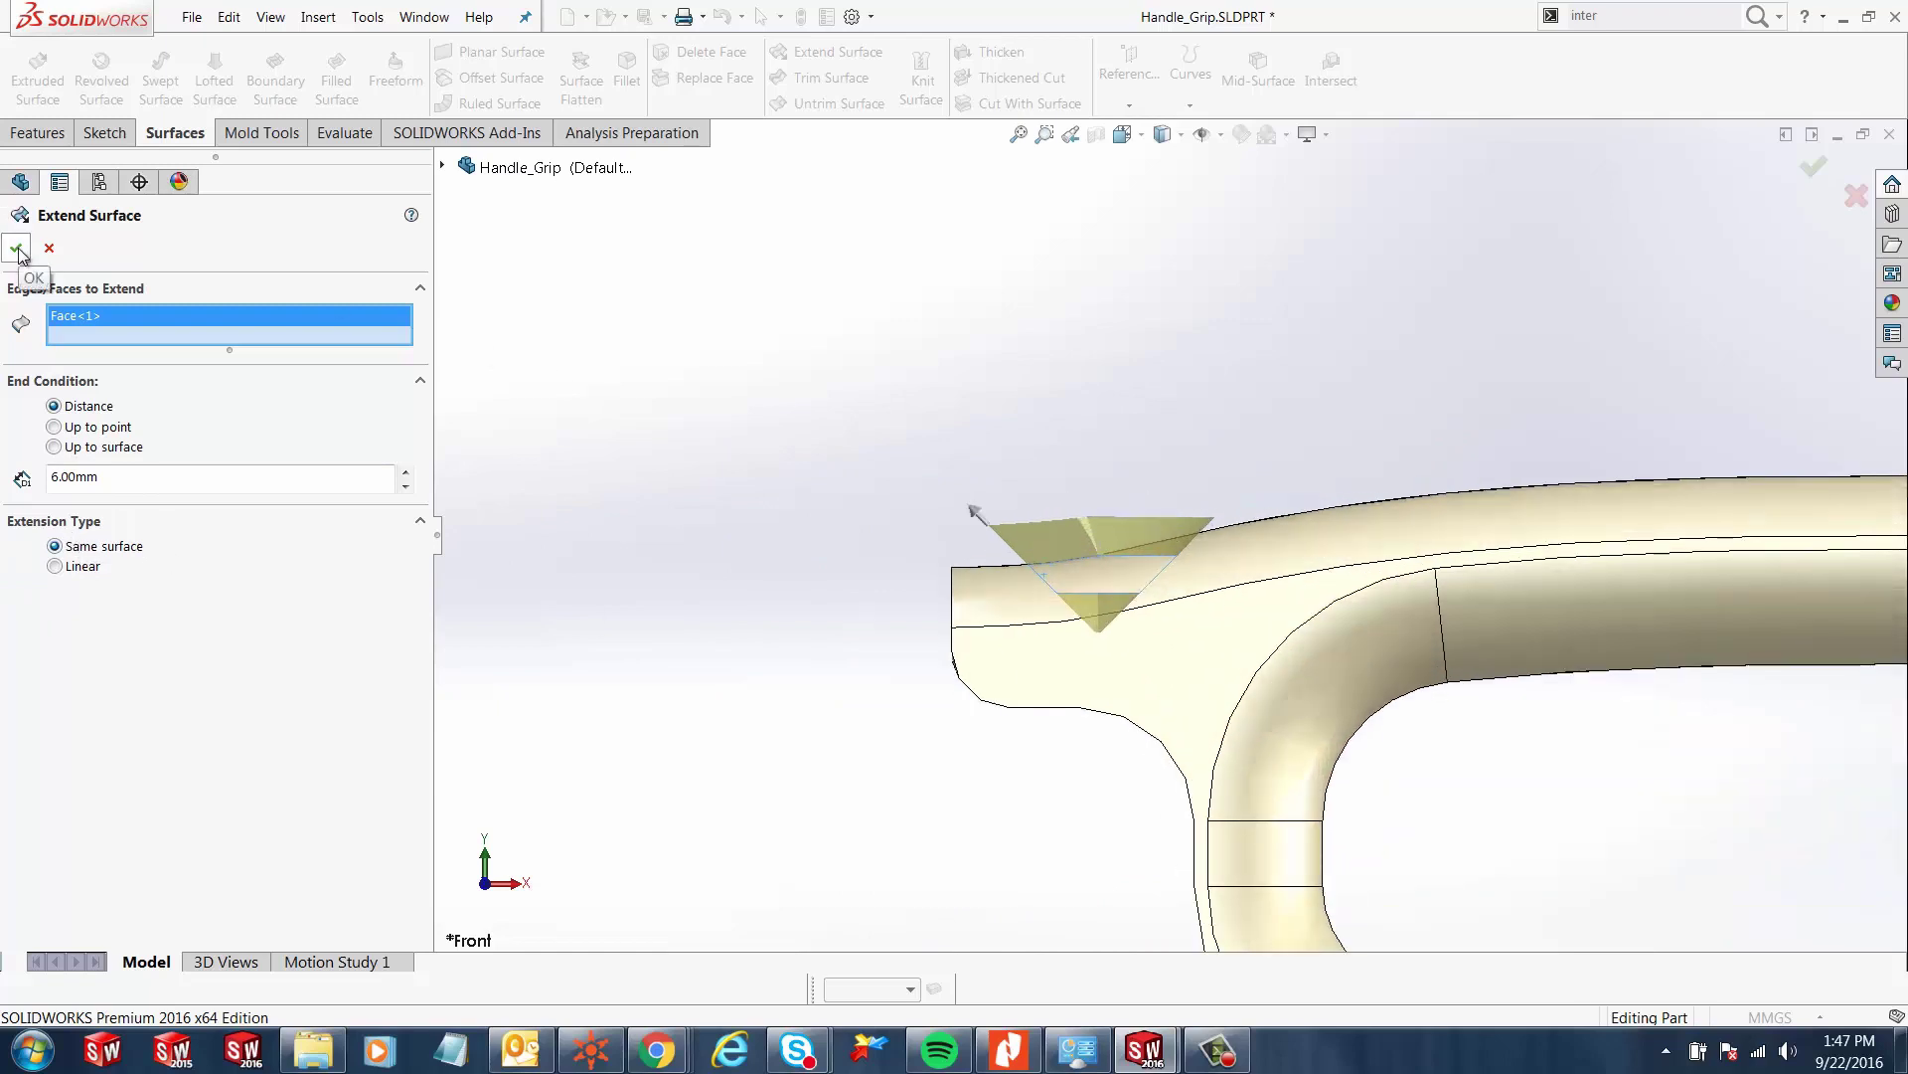
left_click(16, 252)
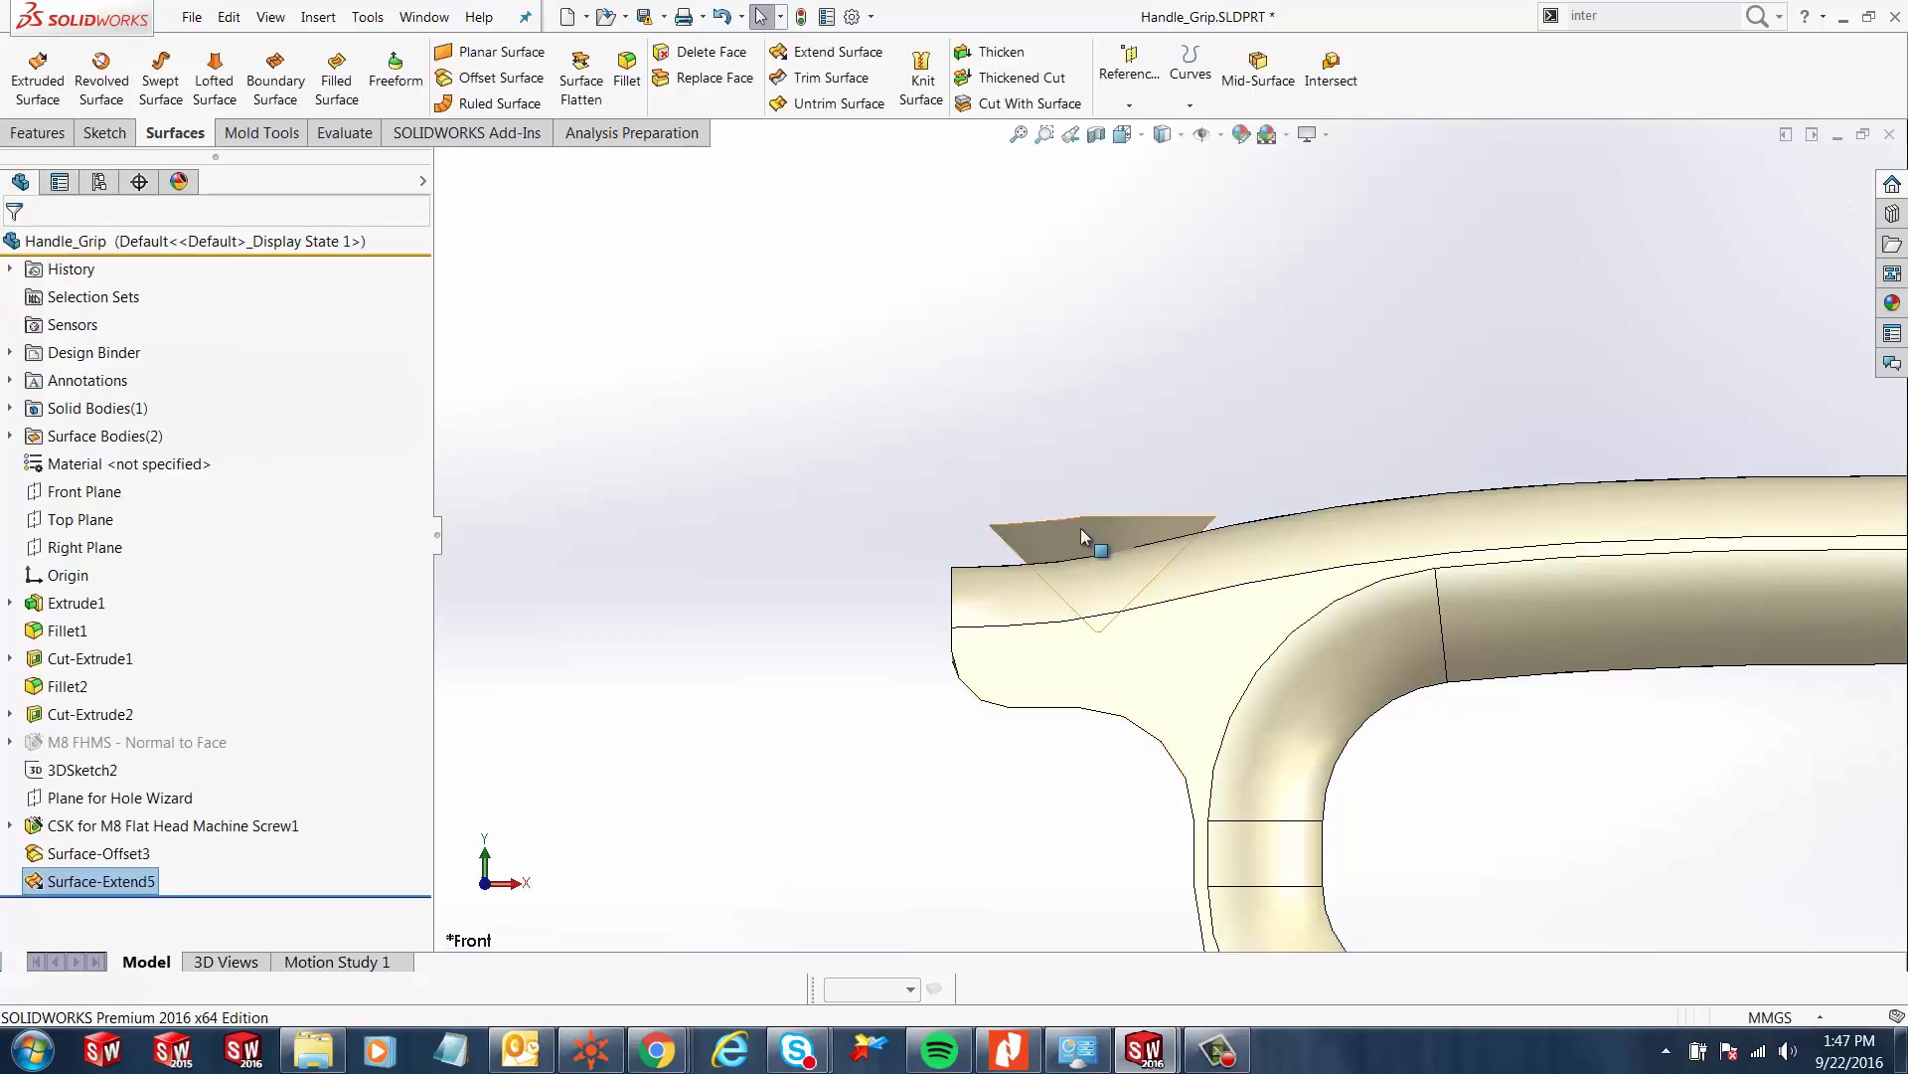
scroll(1093, 526, "up", 4)
scroll(1143, 535, "down", 4)
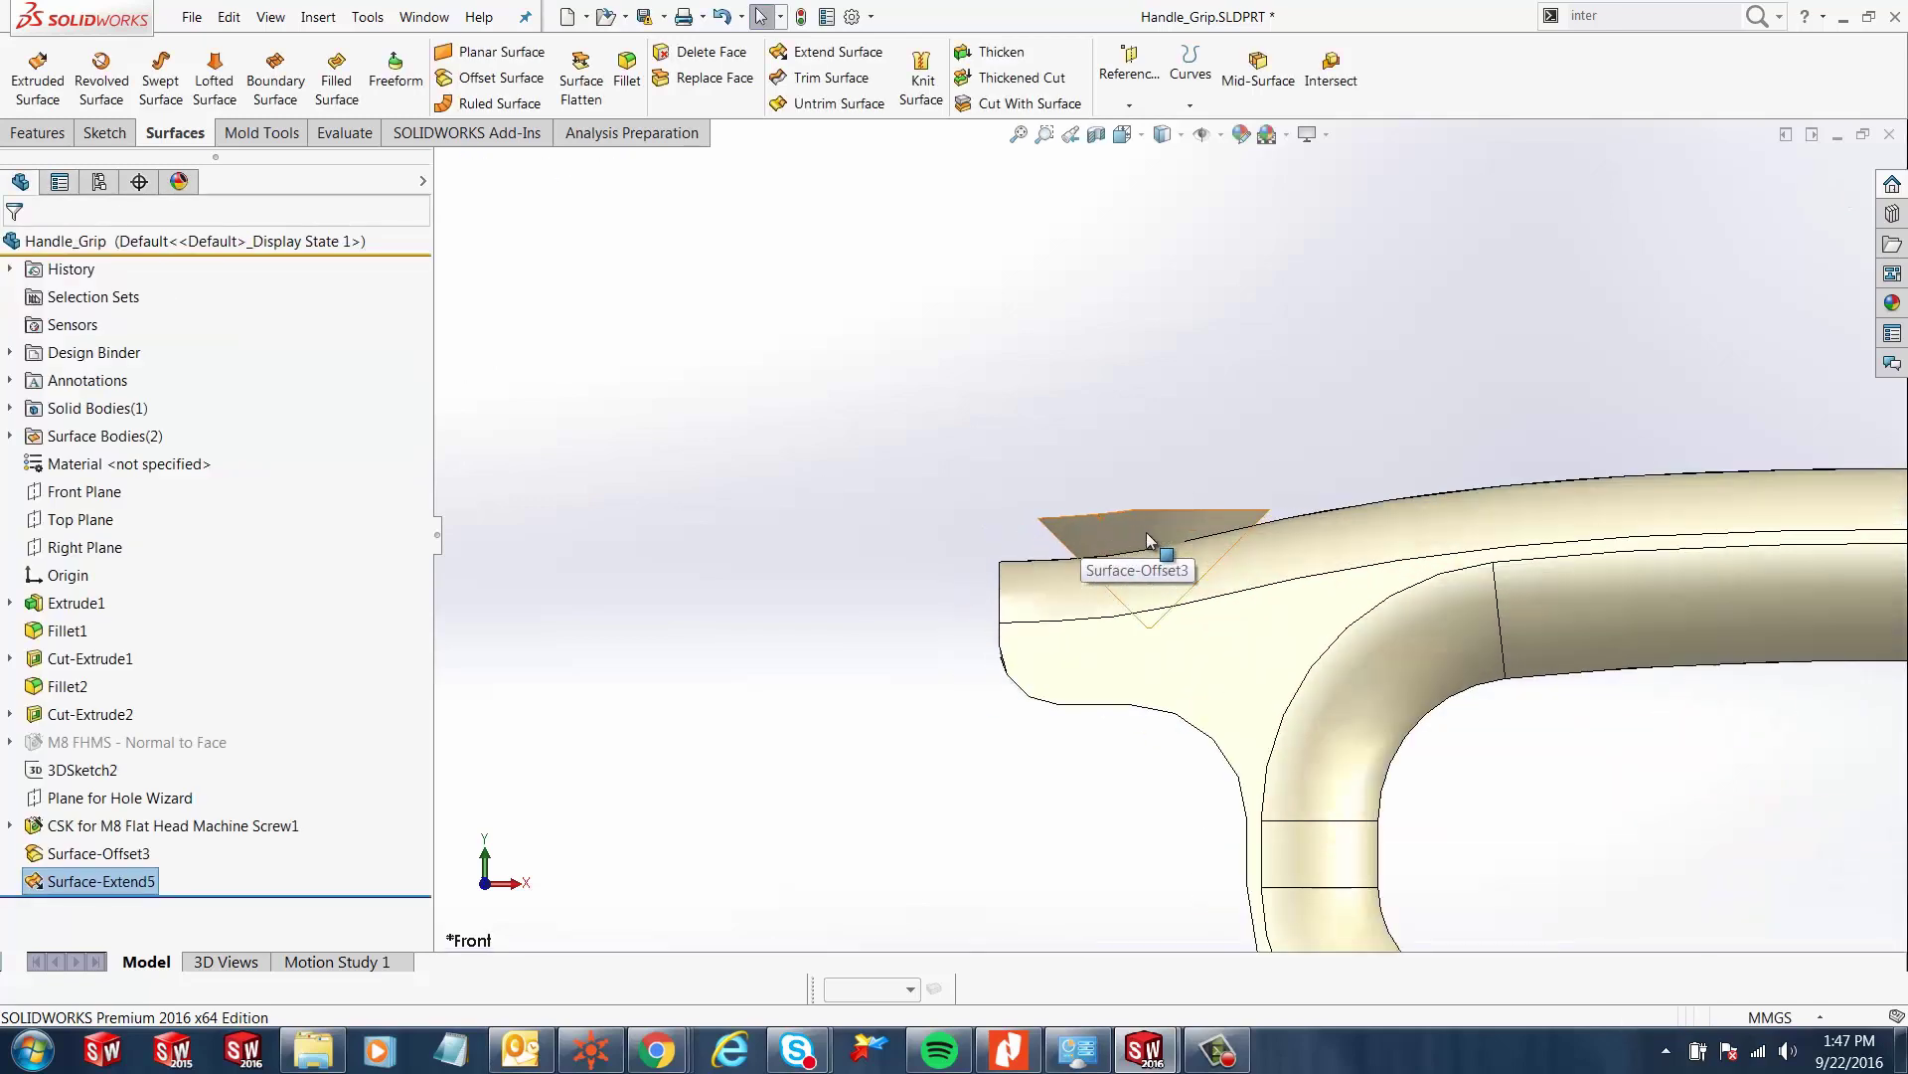
scroll(1151, 540, "up", 4)
scroll(1707, 438, "down", 2)
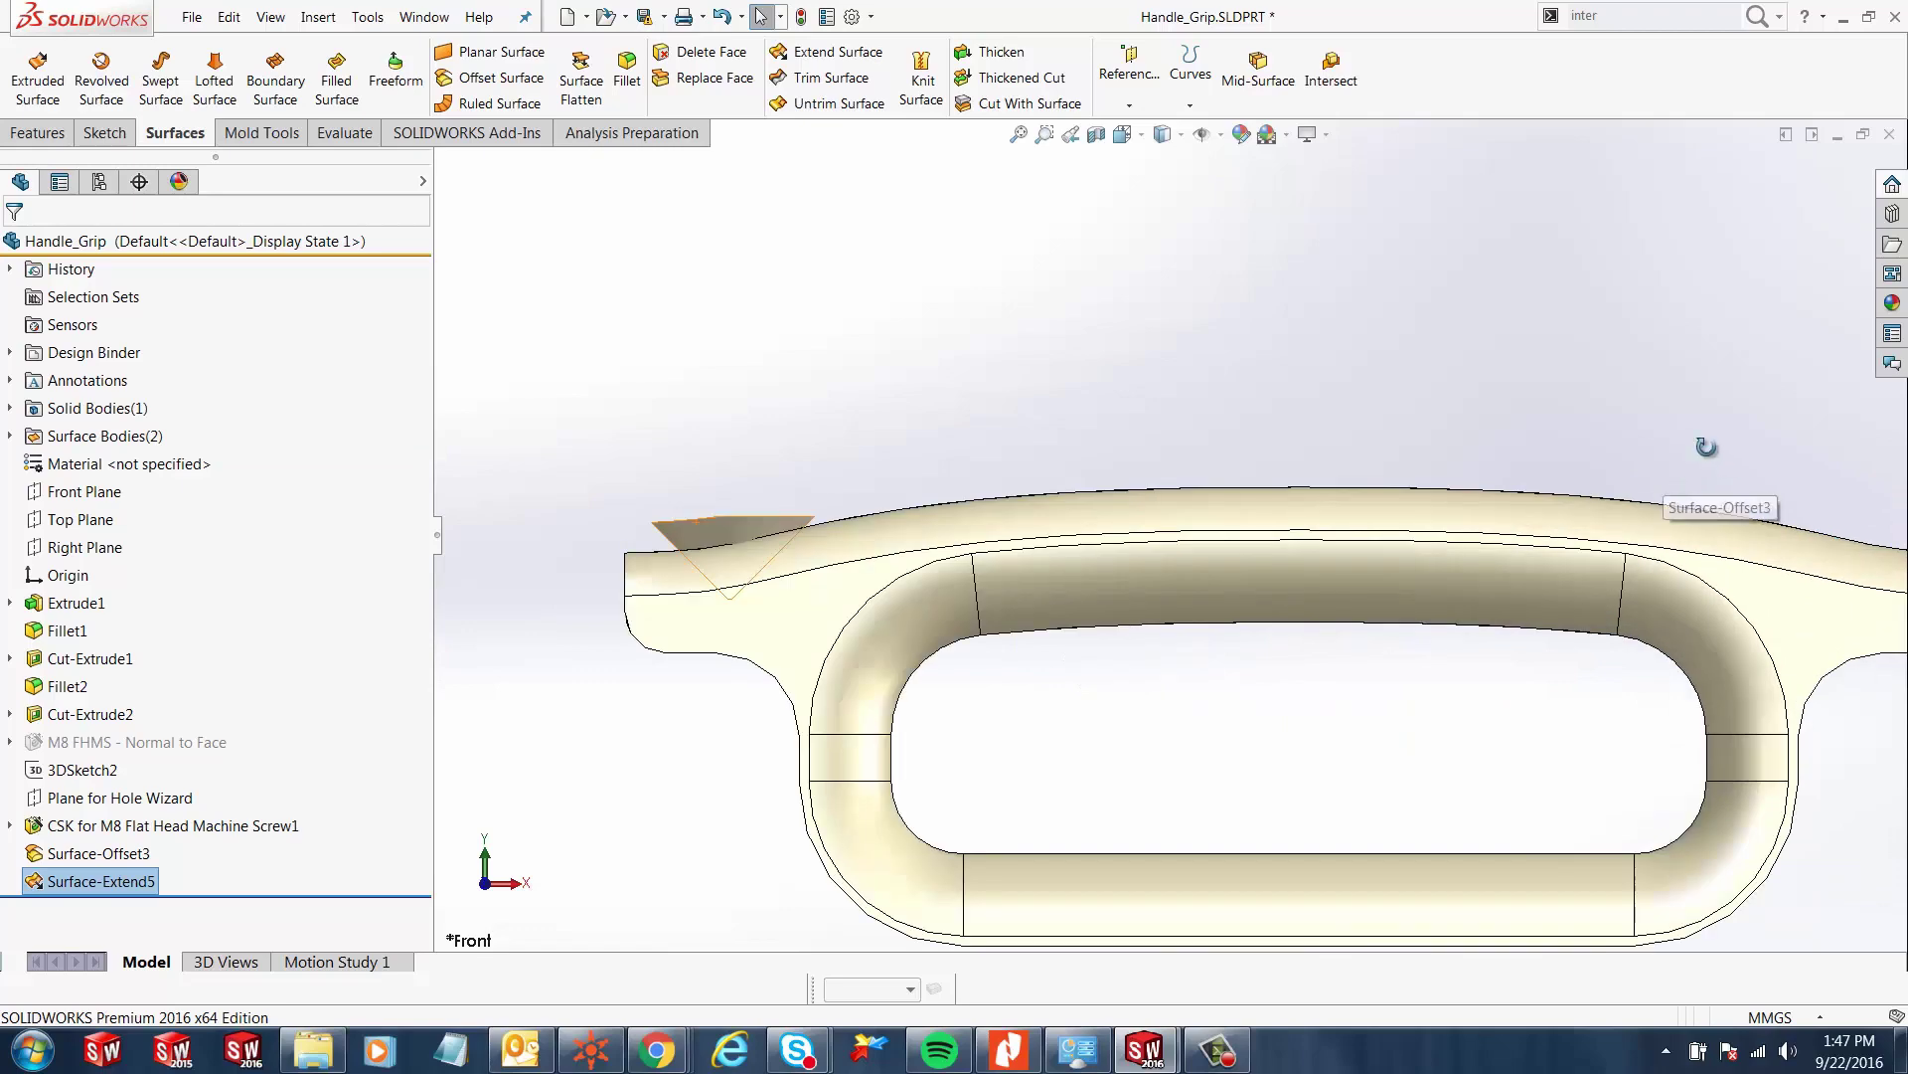
middle_click_drag(1708, 438, 1690, 577)
scroll(1690, 596, "down", 5)
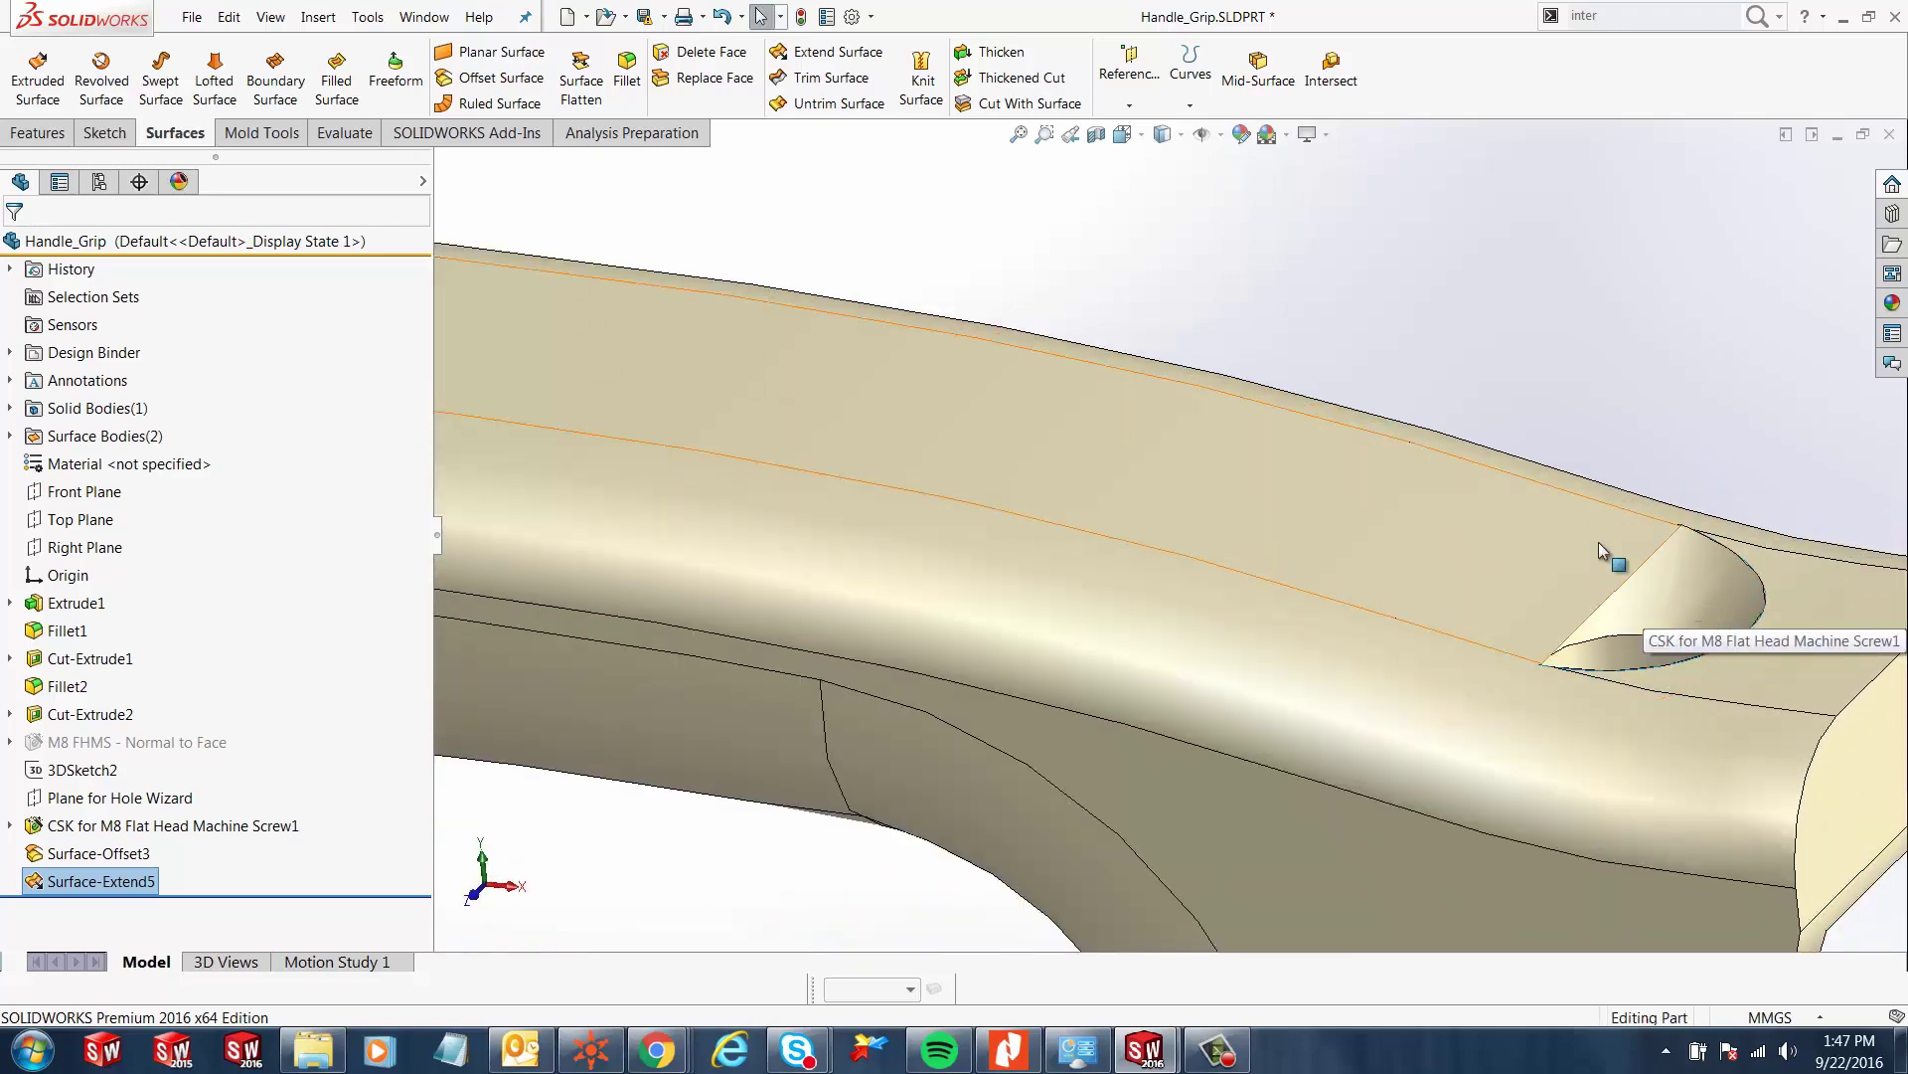
- Extend the other countersink face by distance 6.00 mm as the same surface
left_click(861, 62)
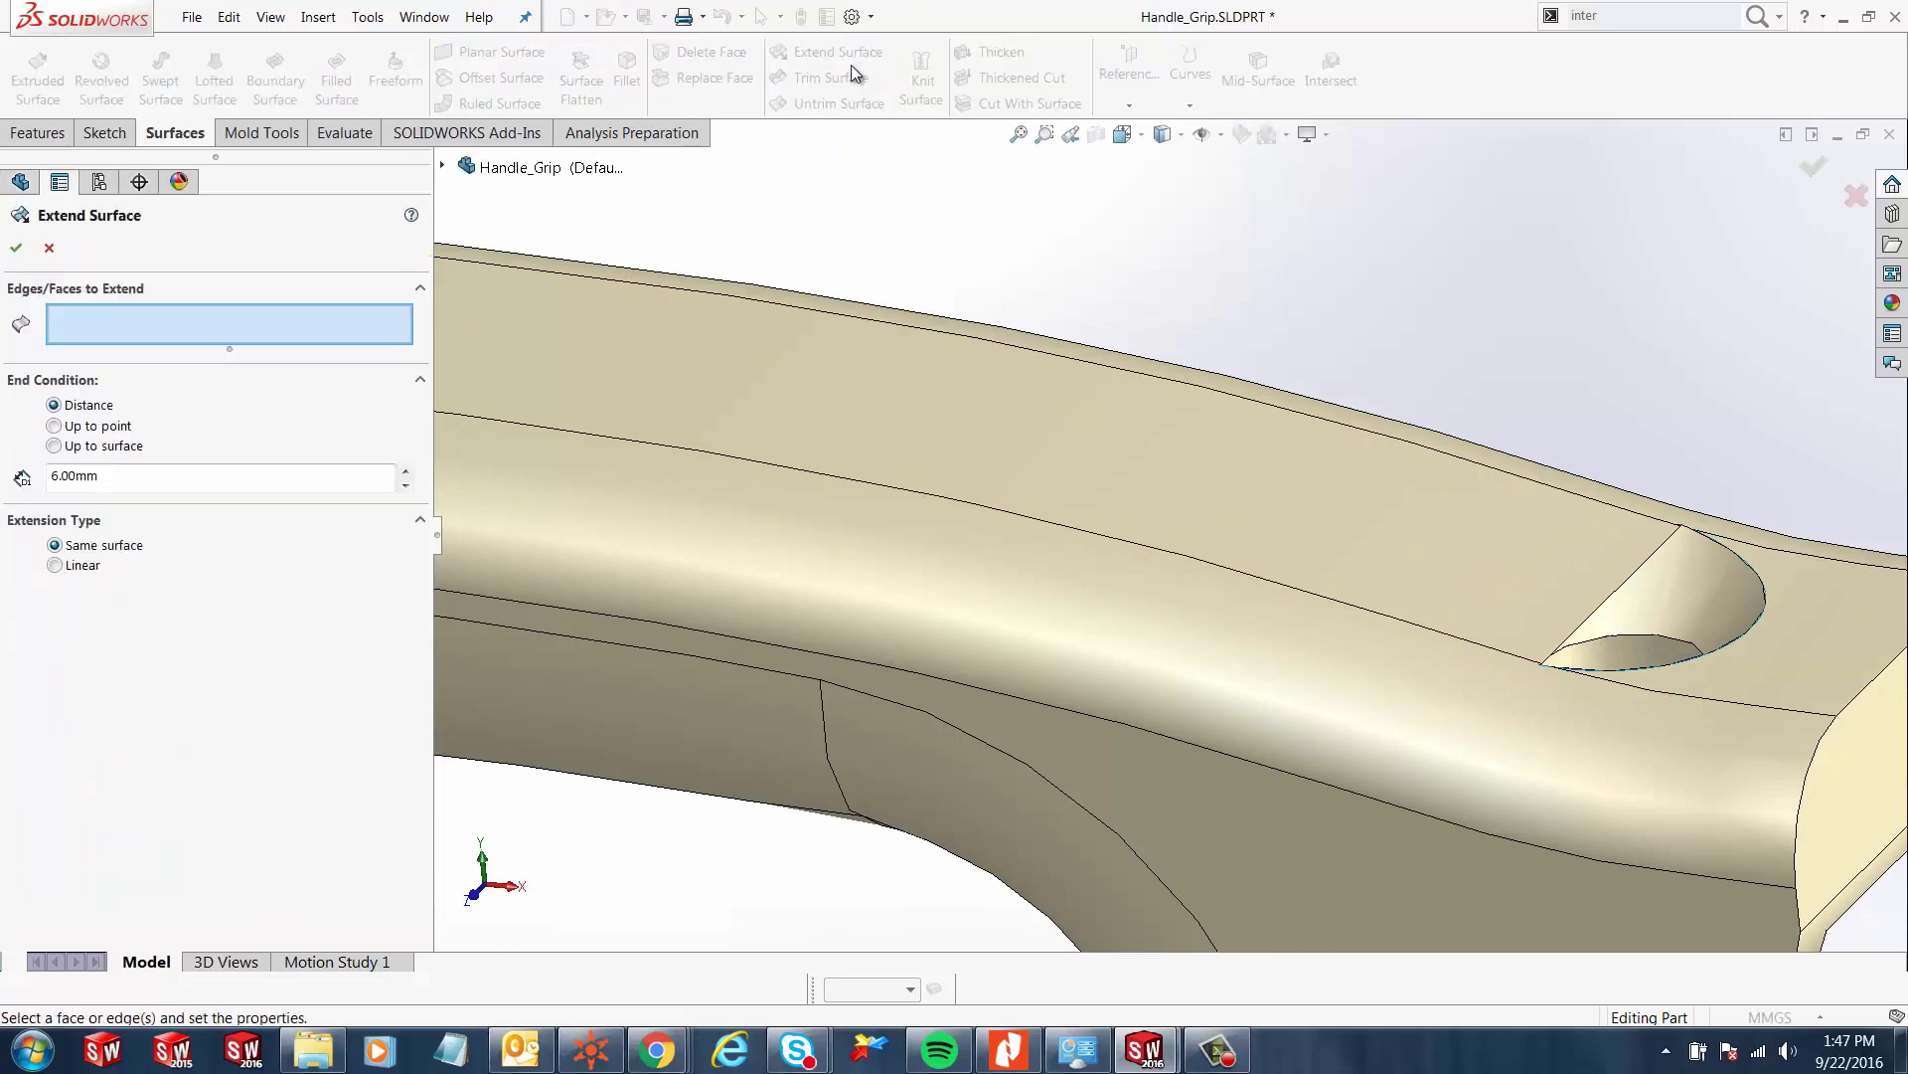
left_click(1707, 568)
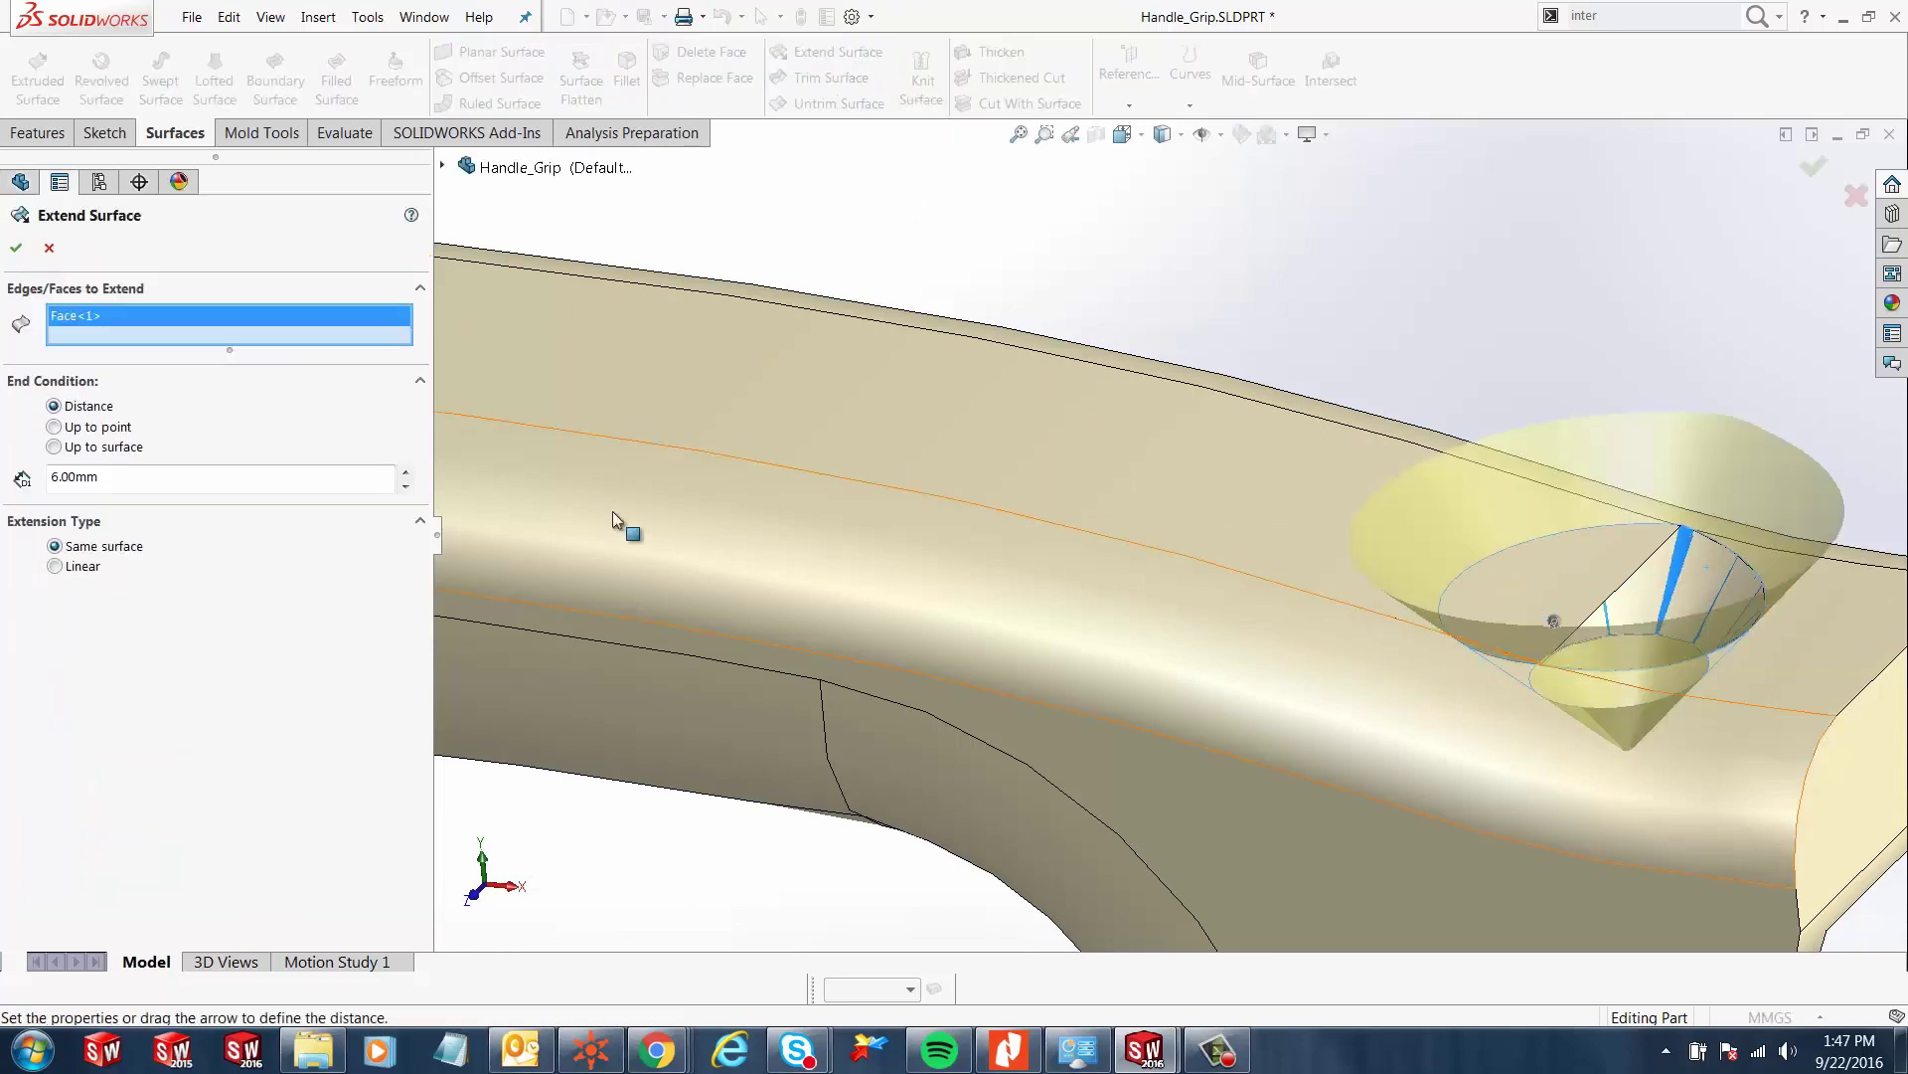
left_click(78, 409)
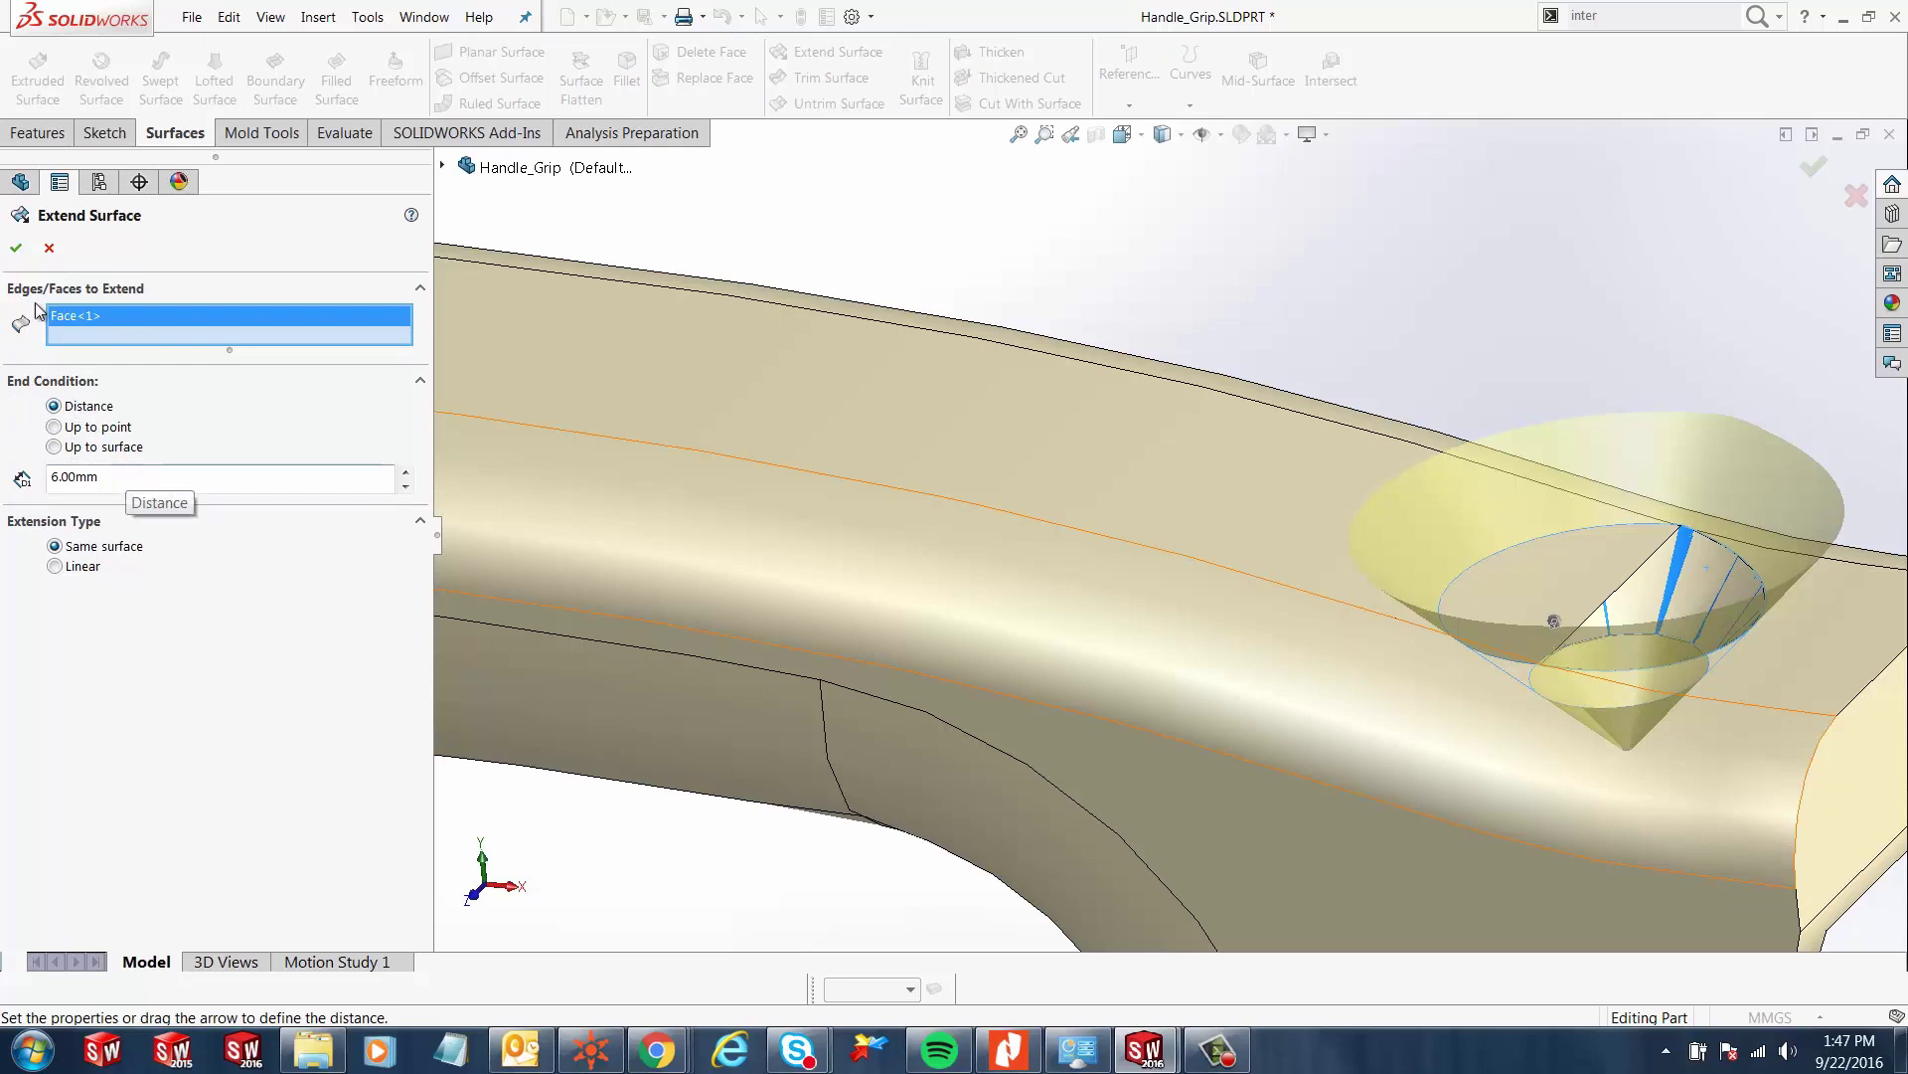
left_click(16, 248)
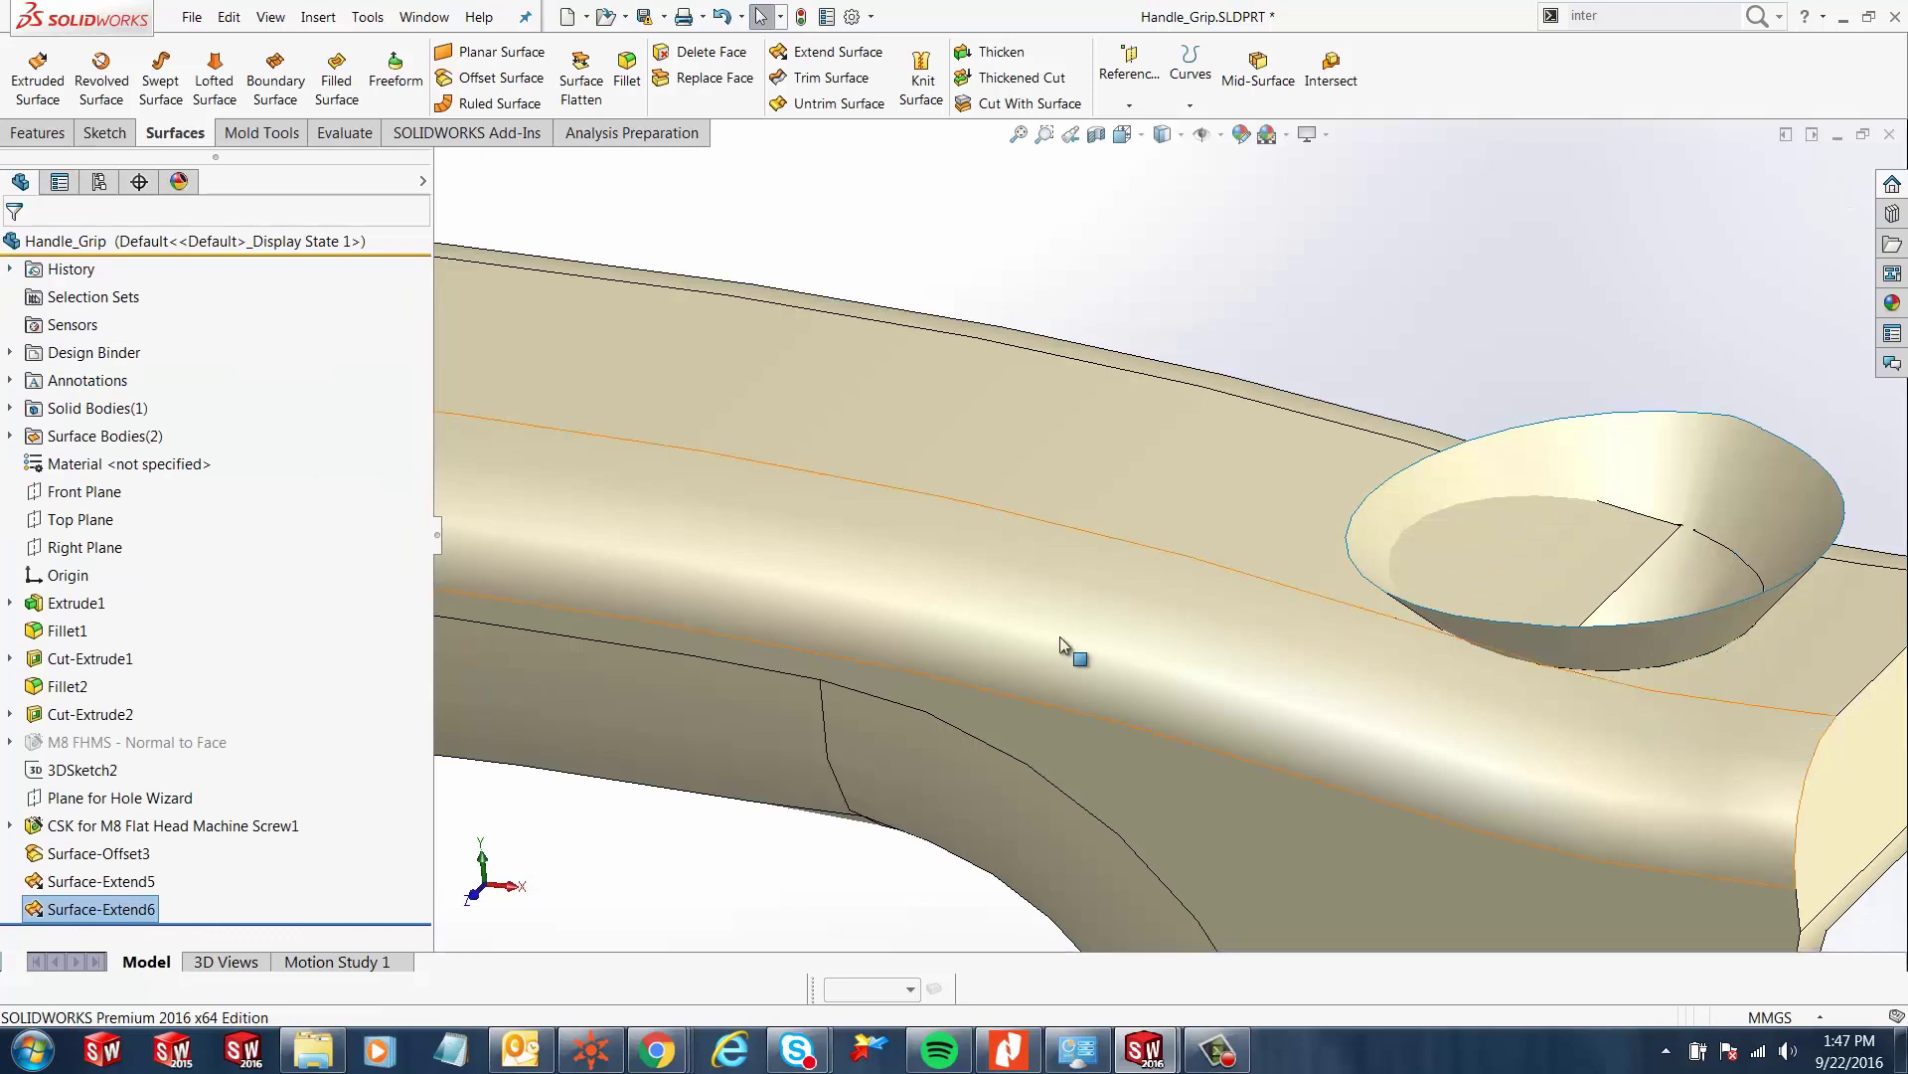
- Search 'inter' in the command search and reveal Intersect on the Features tab
scroll(1064, 652, "up", 8)
scroll(954, 517, "down", 4)
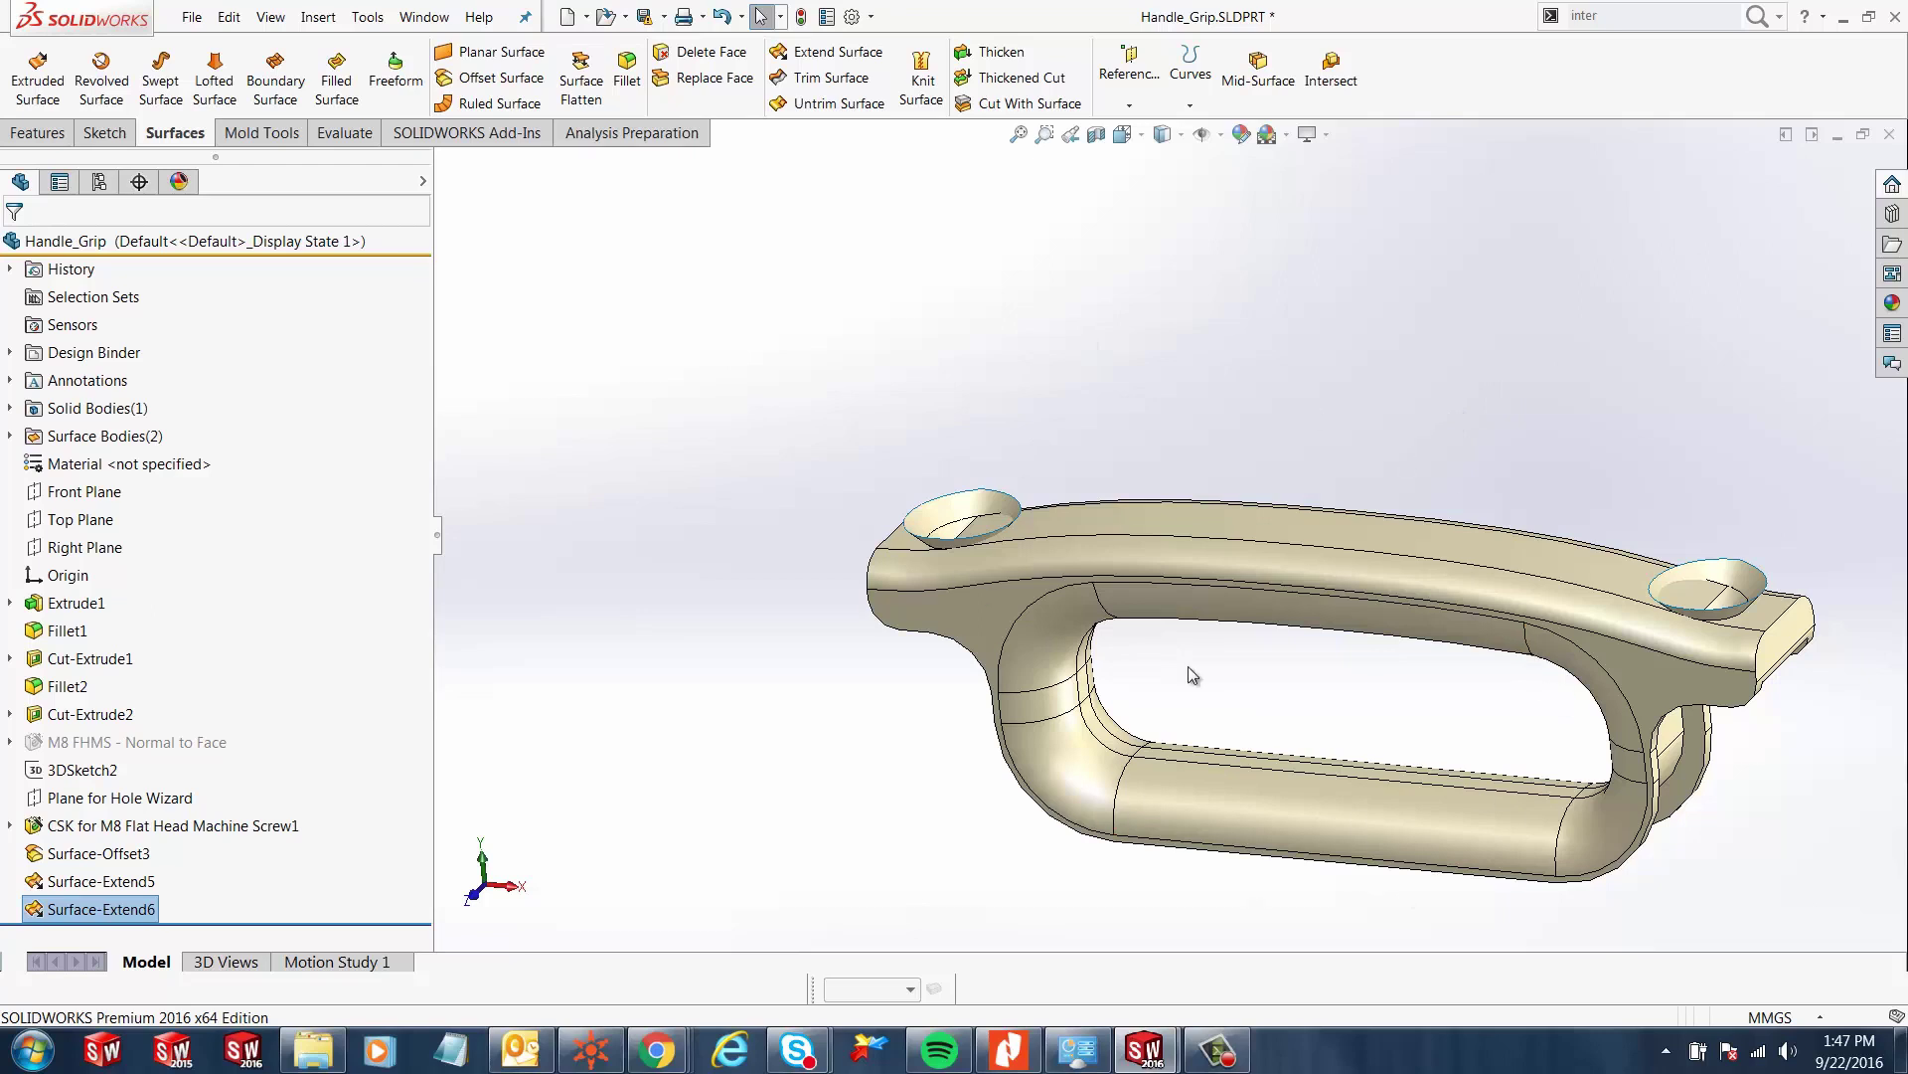
left_click(1619, 18)
type("inter")
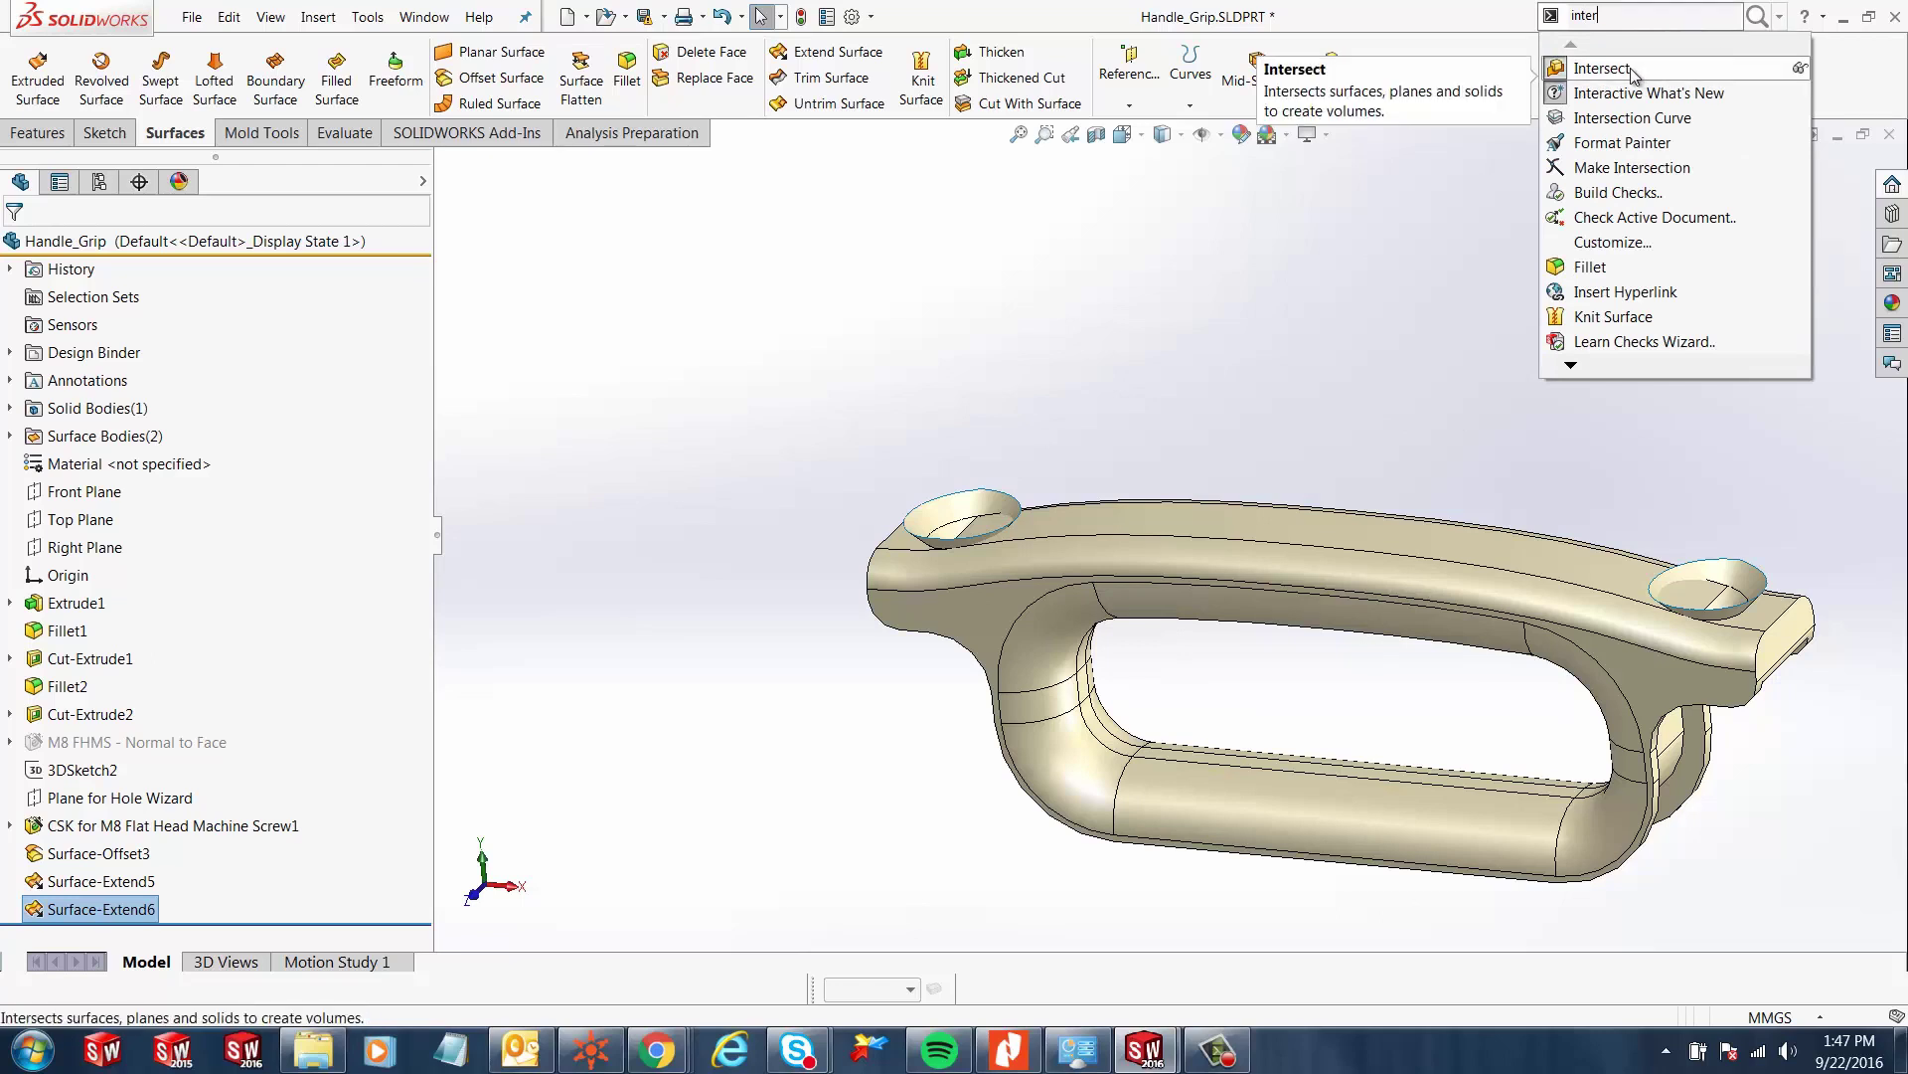
left_click(1800, 67)
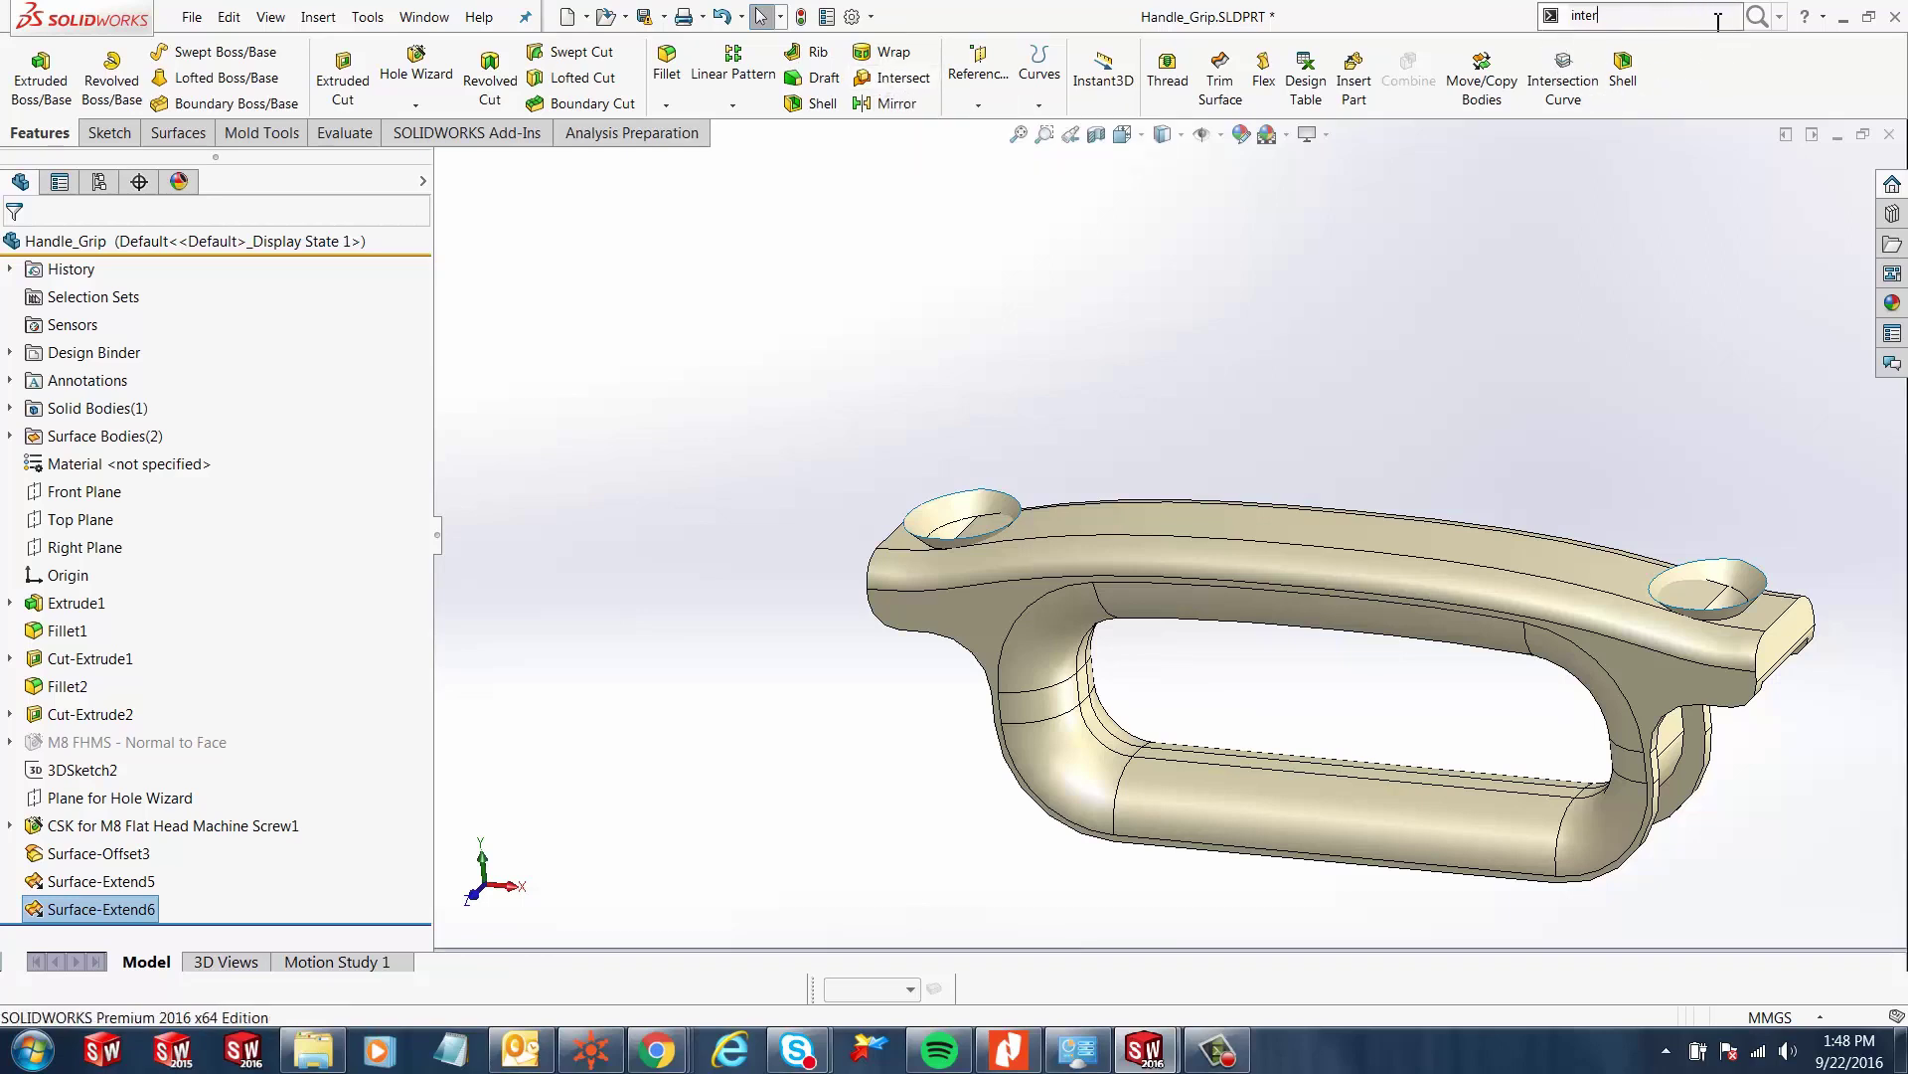
left_click(1779, 17)
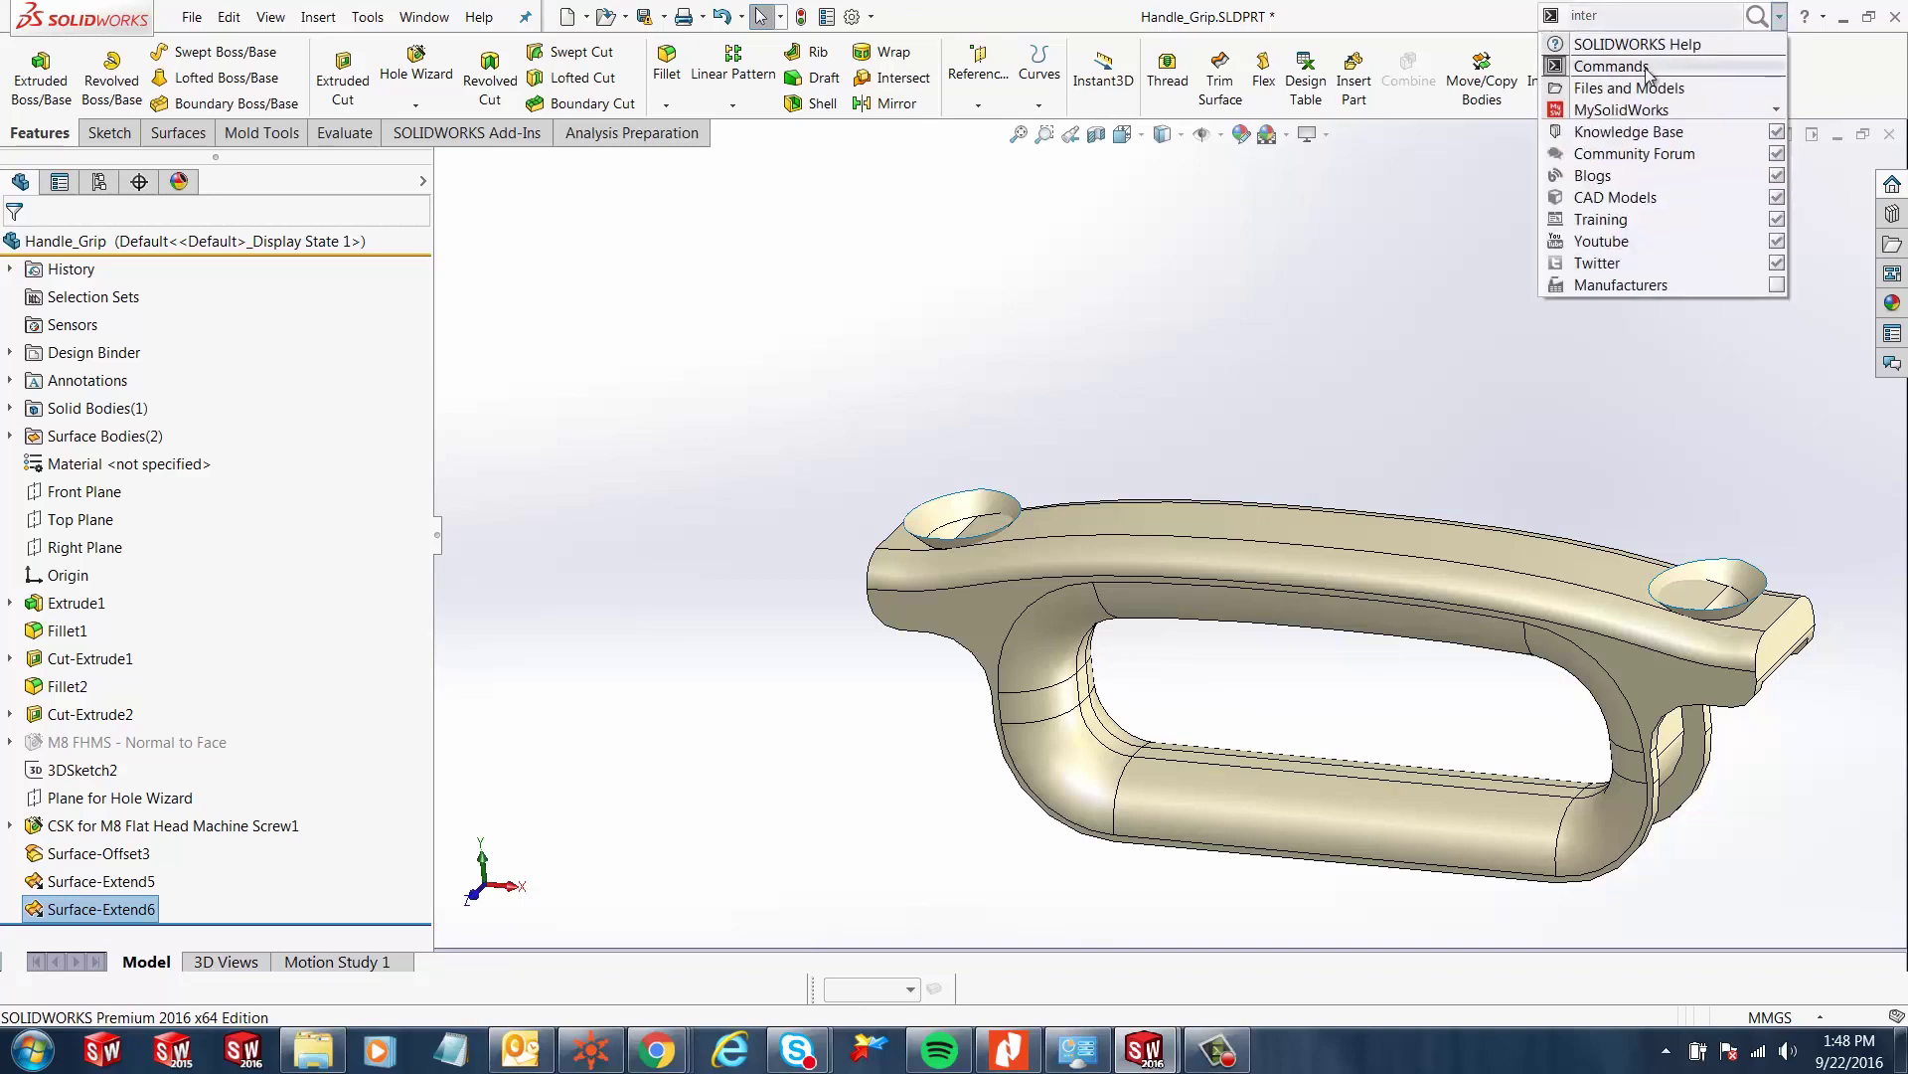
left_click(1641, 18)
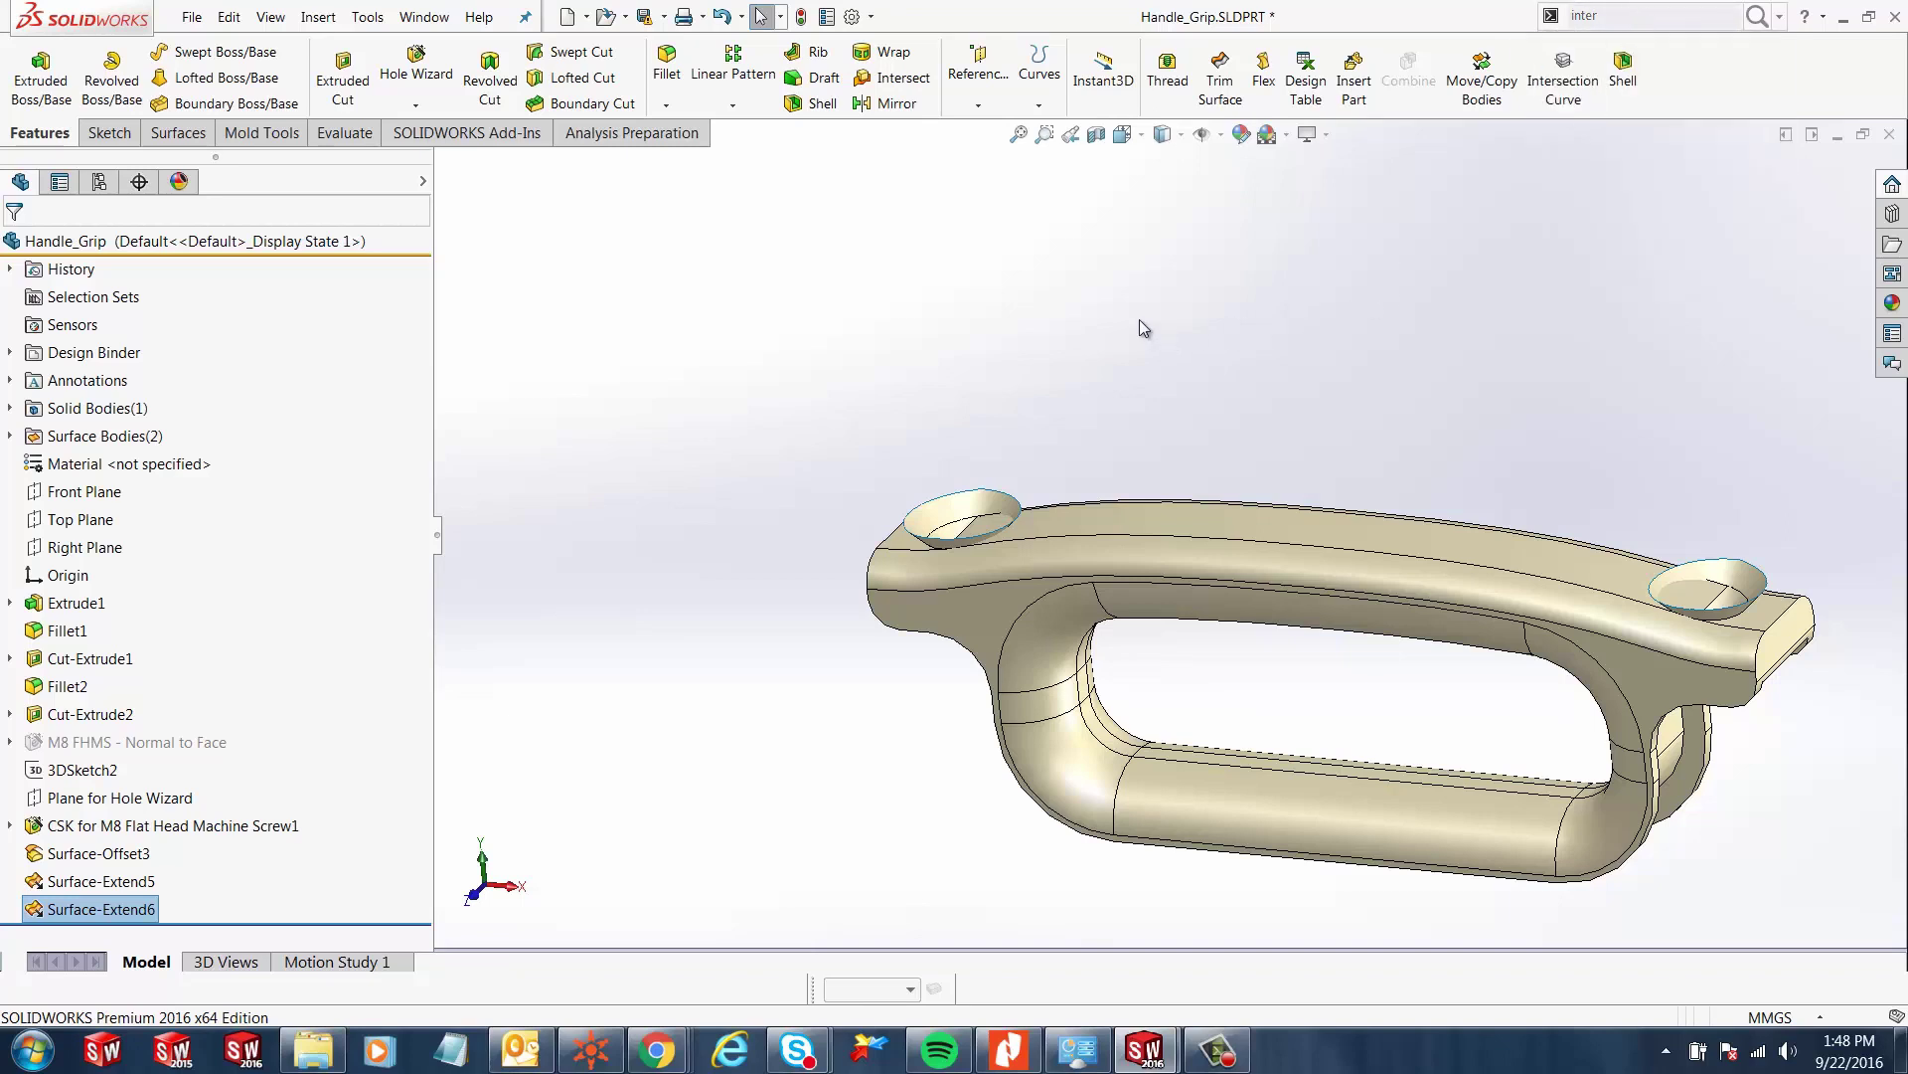
- Intersect Surface-Extend5, Surface-Extend6 and the handle body to compute Regions 1, 2 and 3
left_click(883, 78)
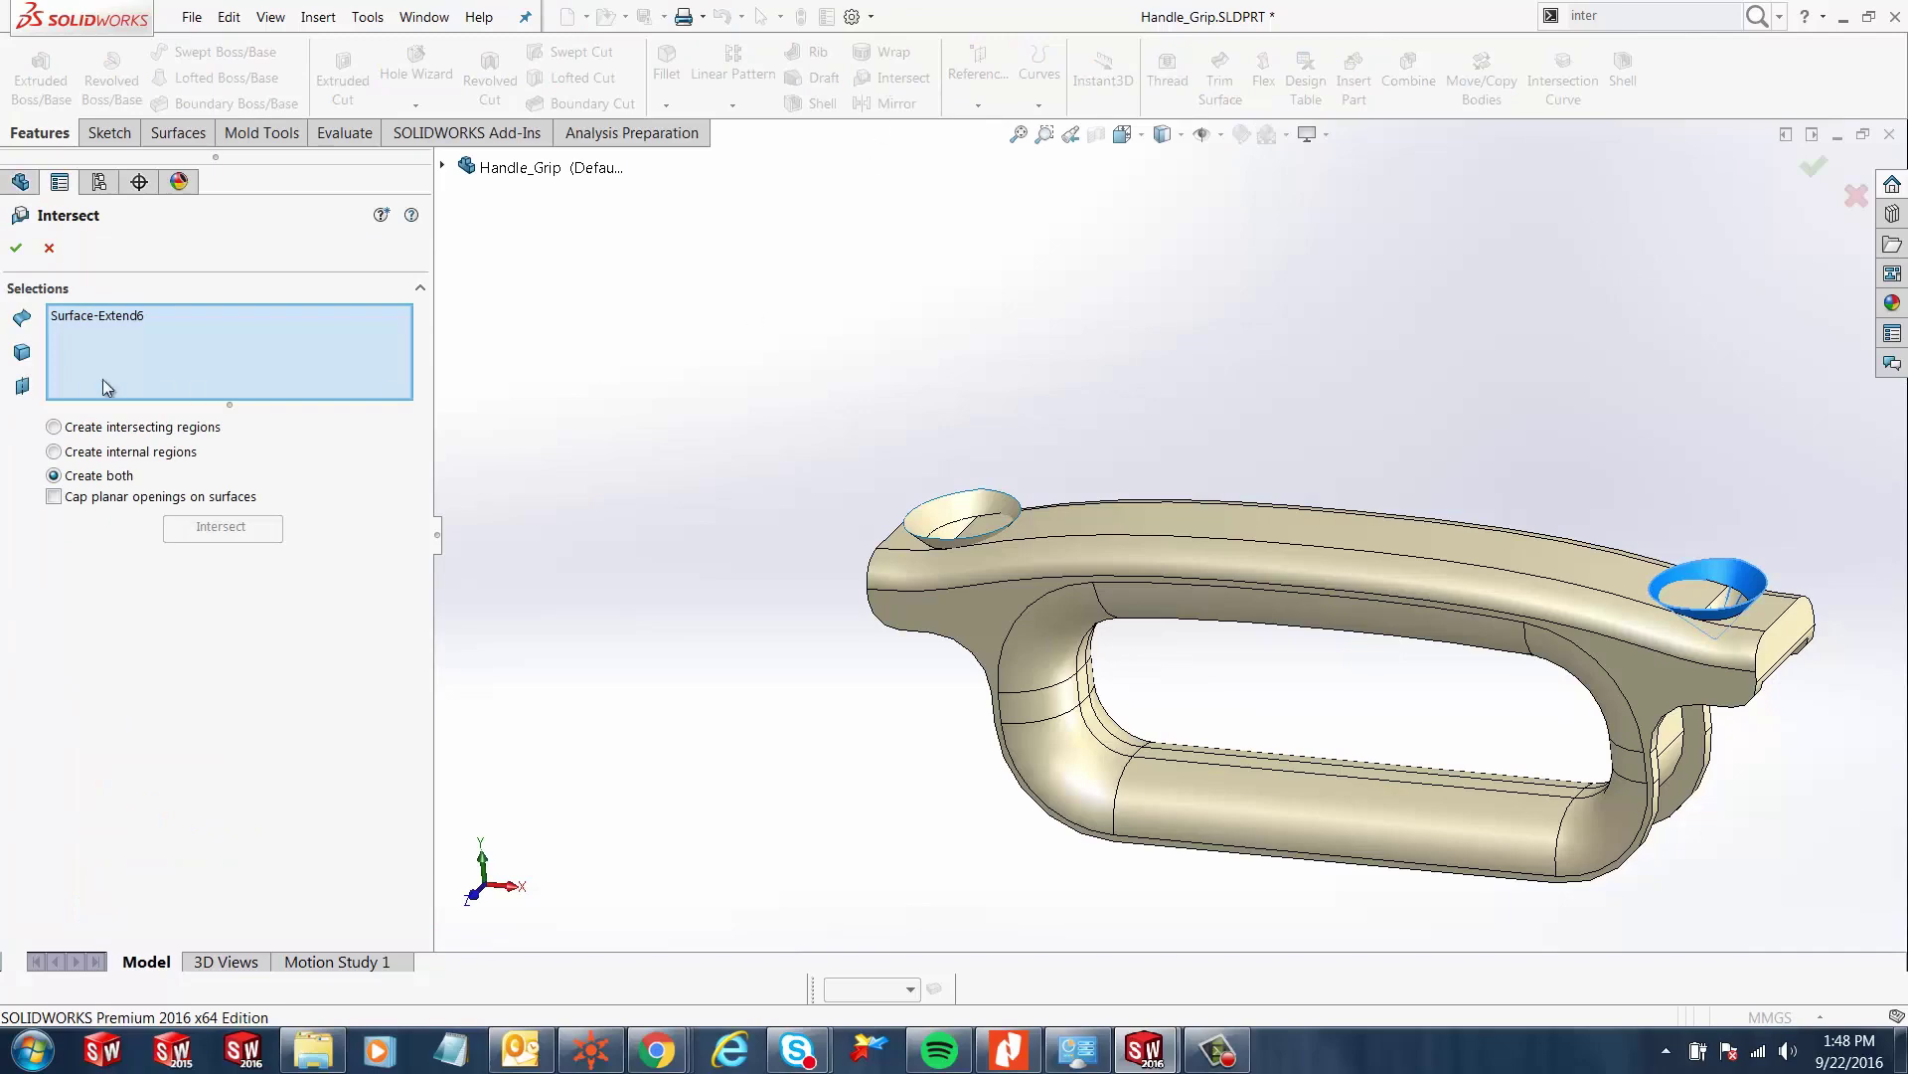
scroll(960, 520, "down", 3)
left_click(960, 520)
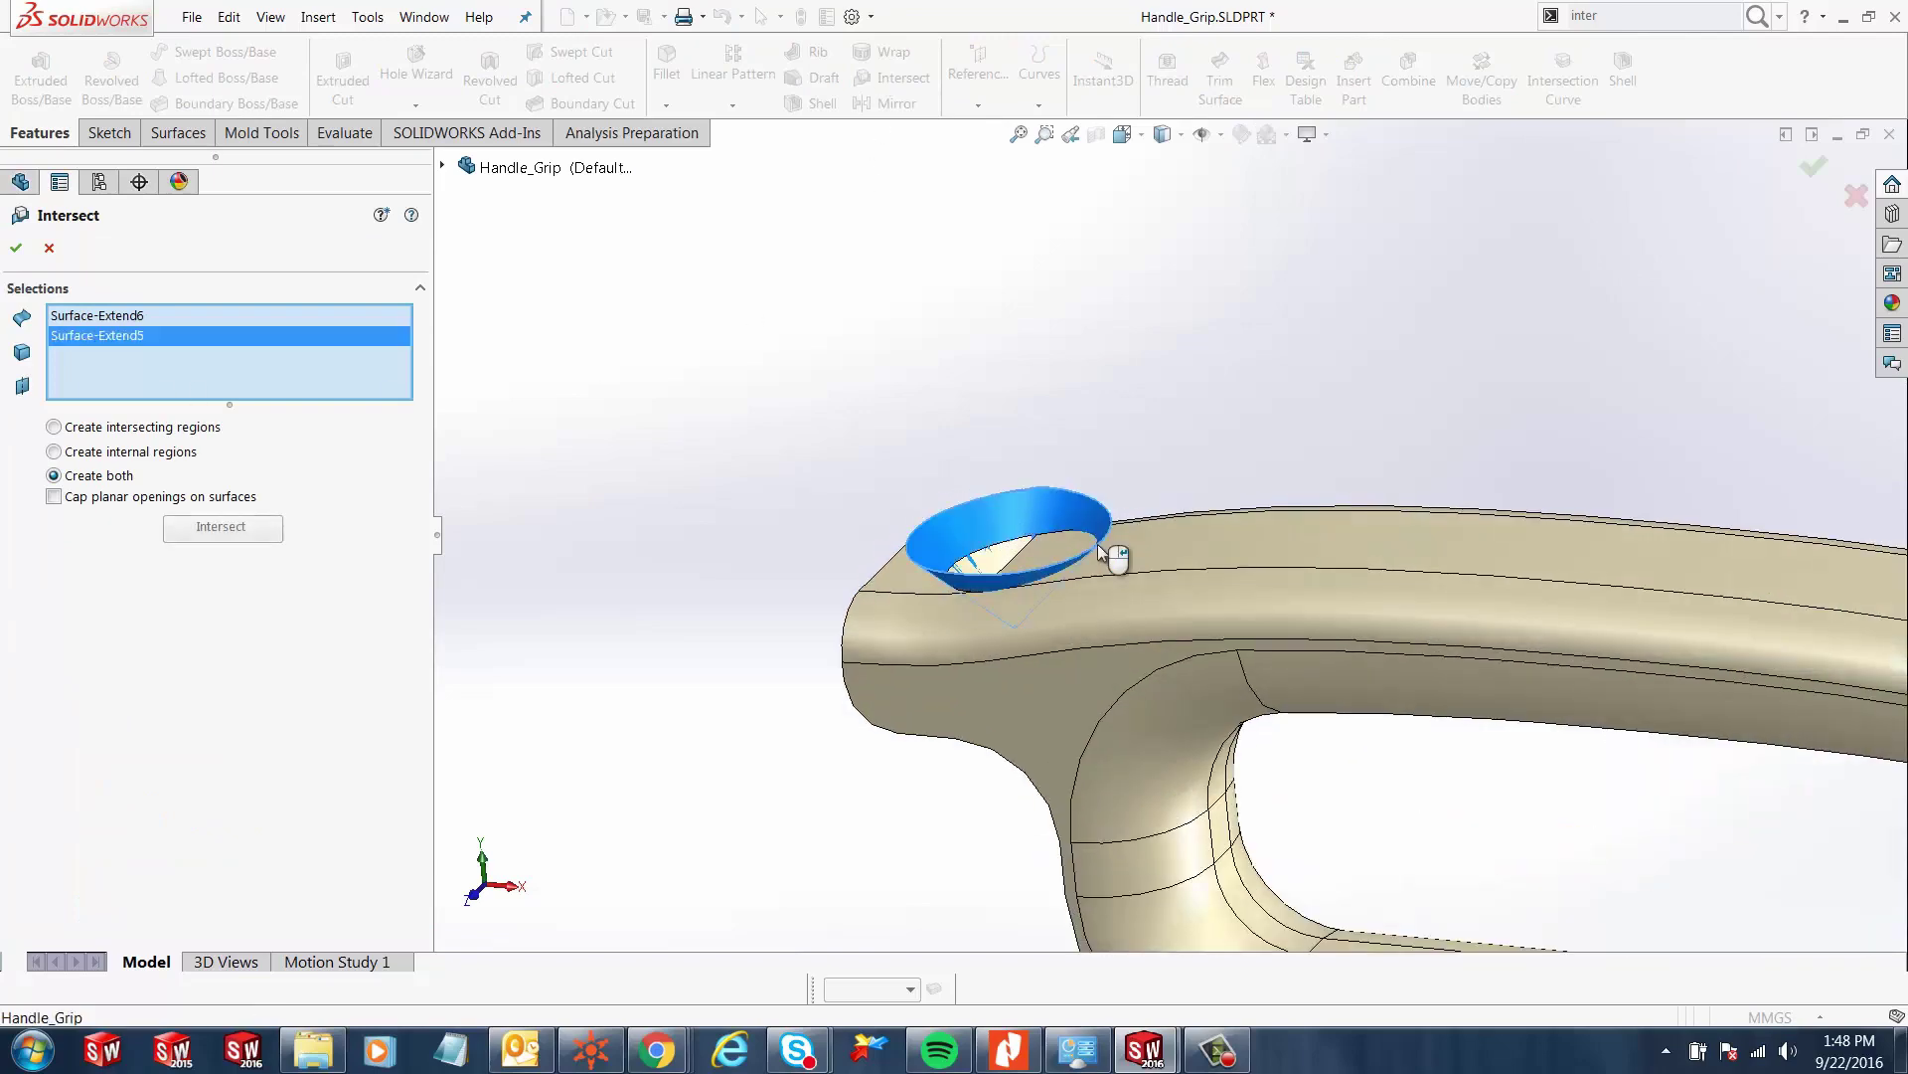
left_click(1296, 588)
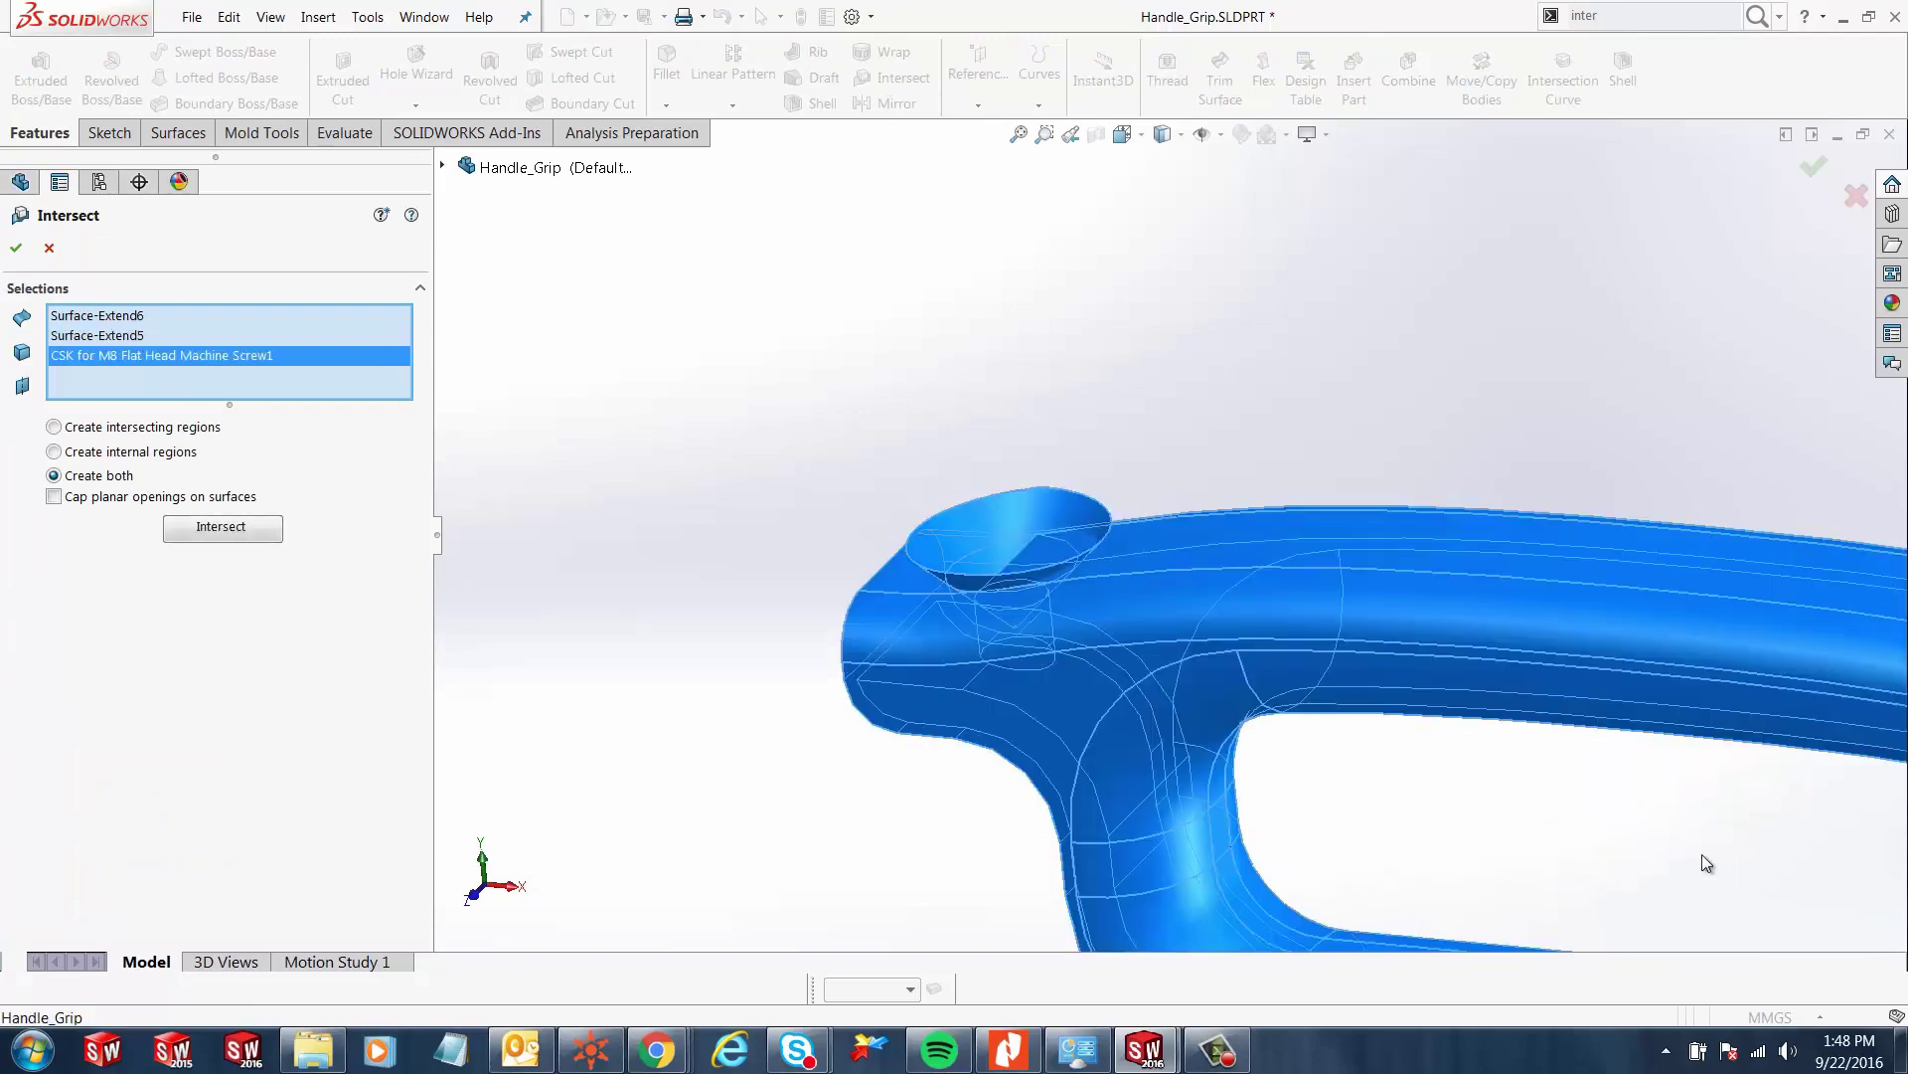
scroll(1702, 855, "up", 4)
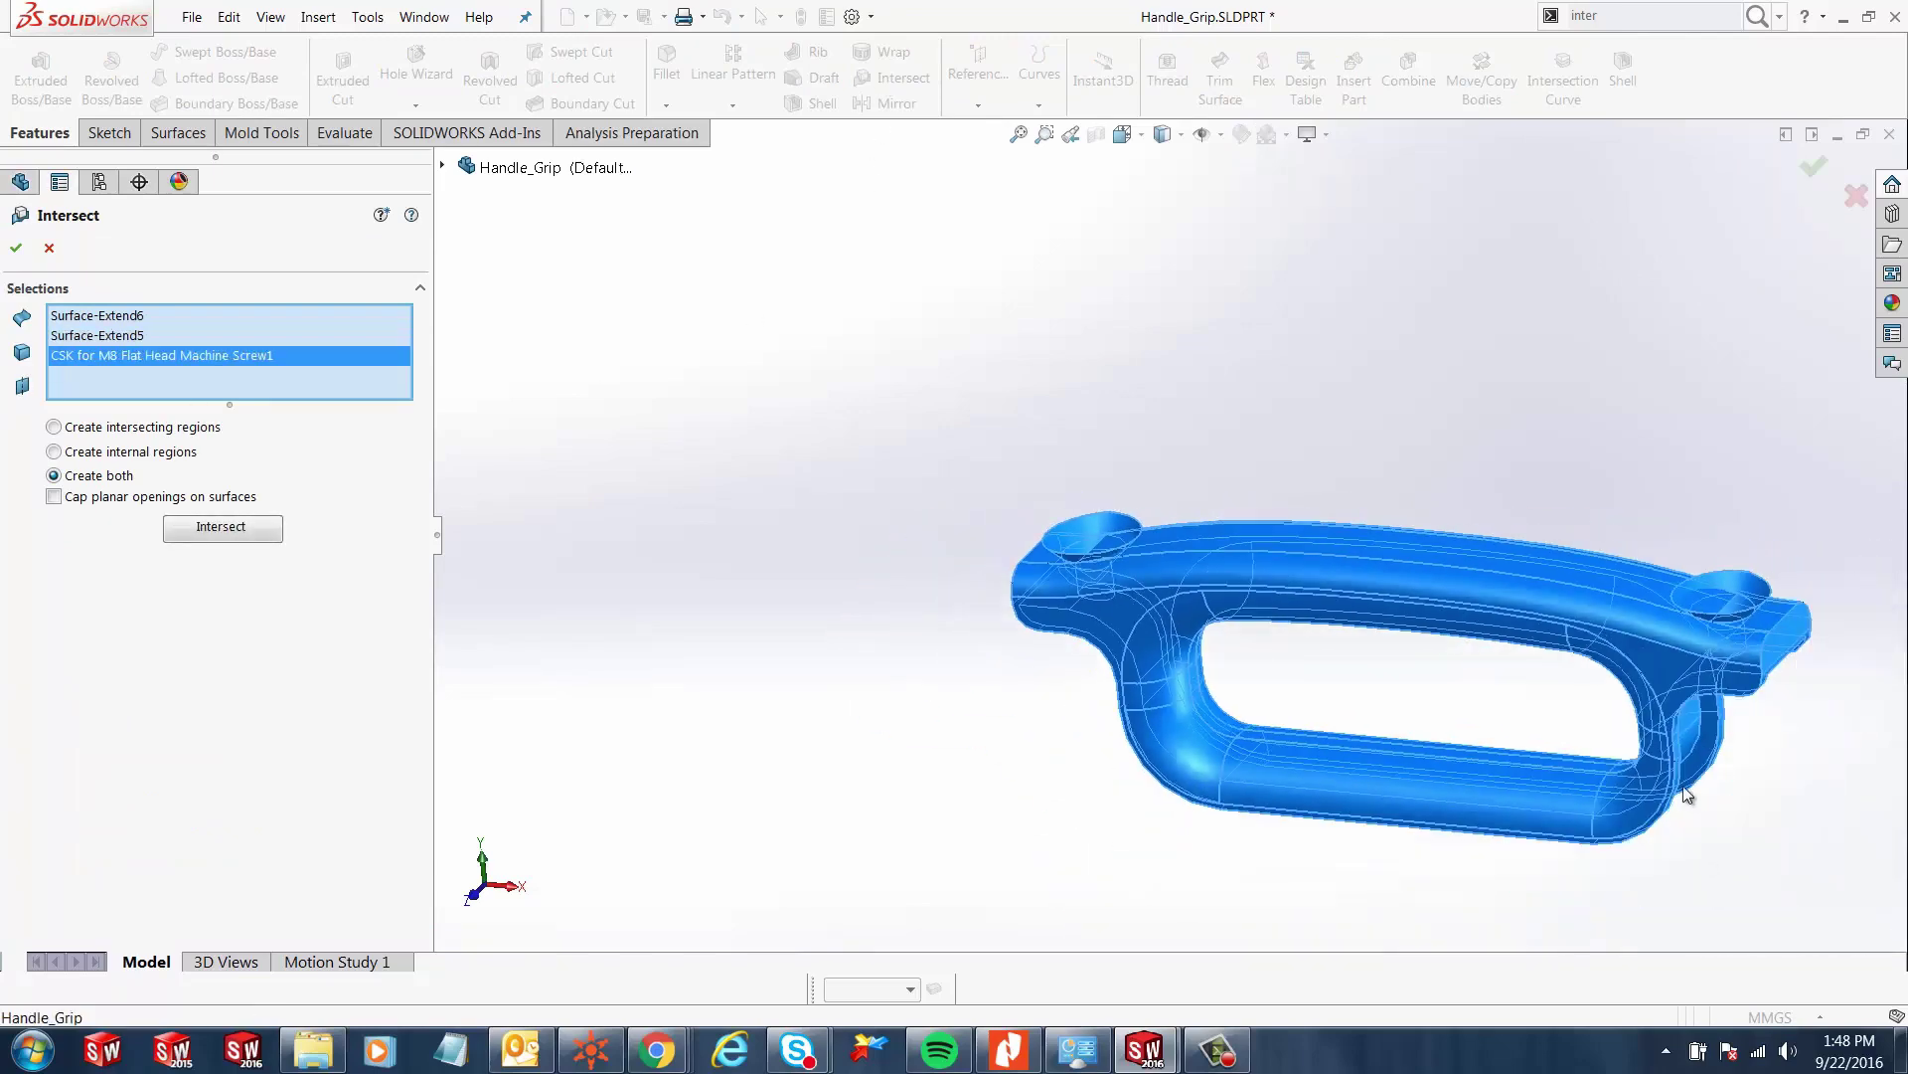
left_click(243, 529)
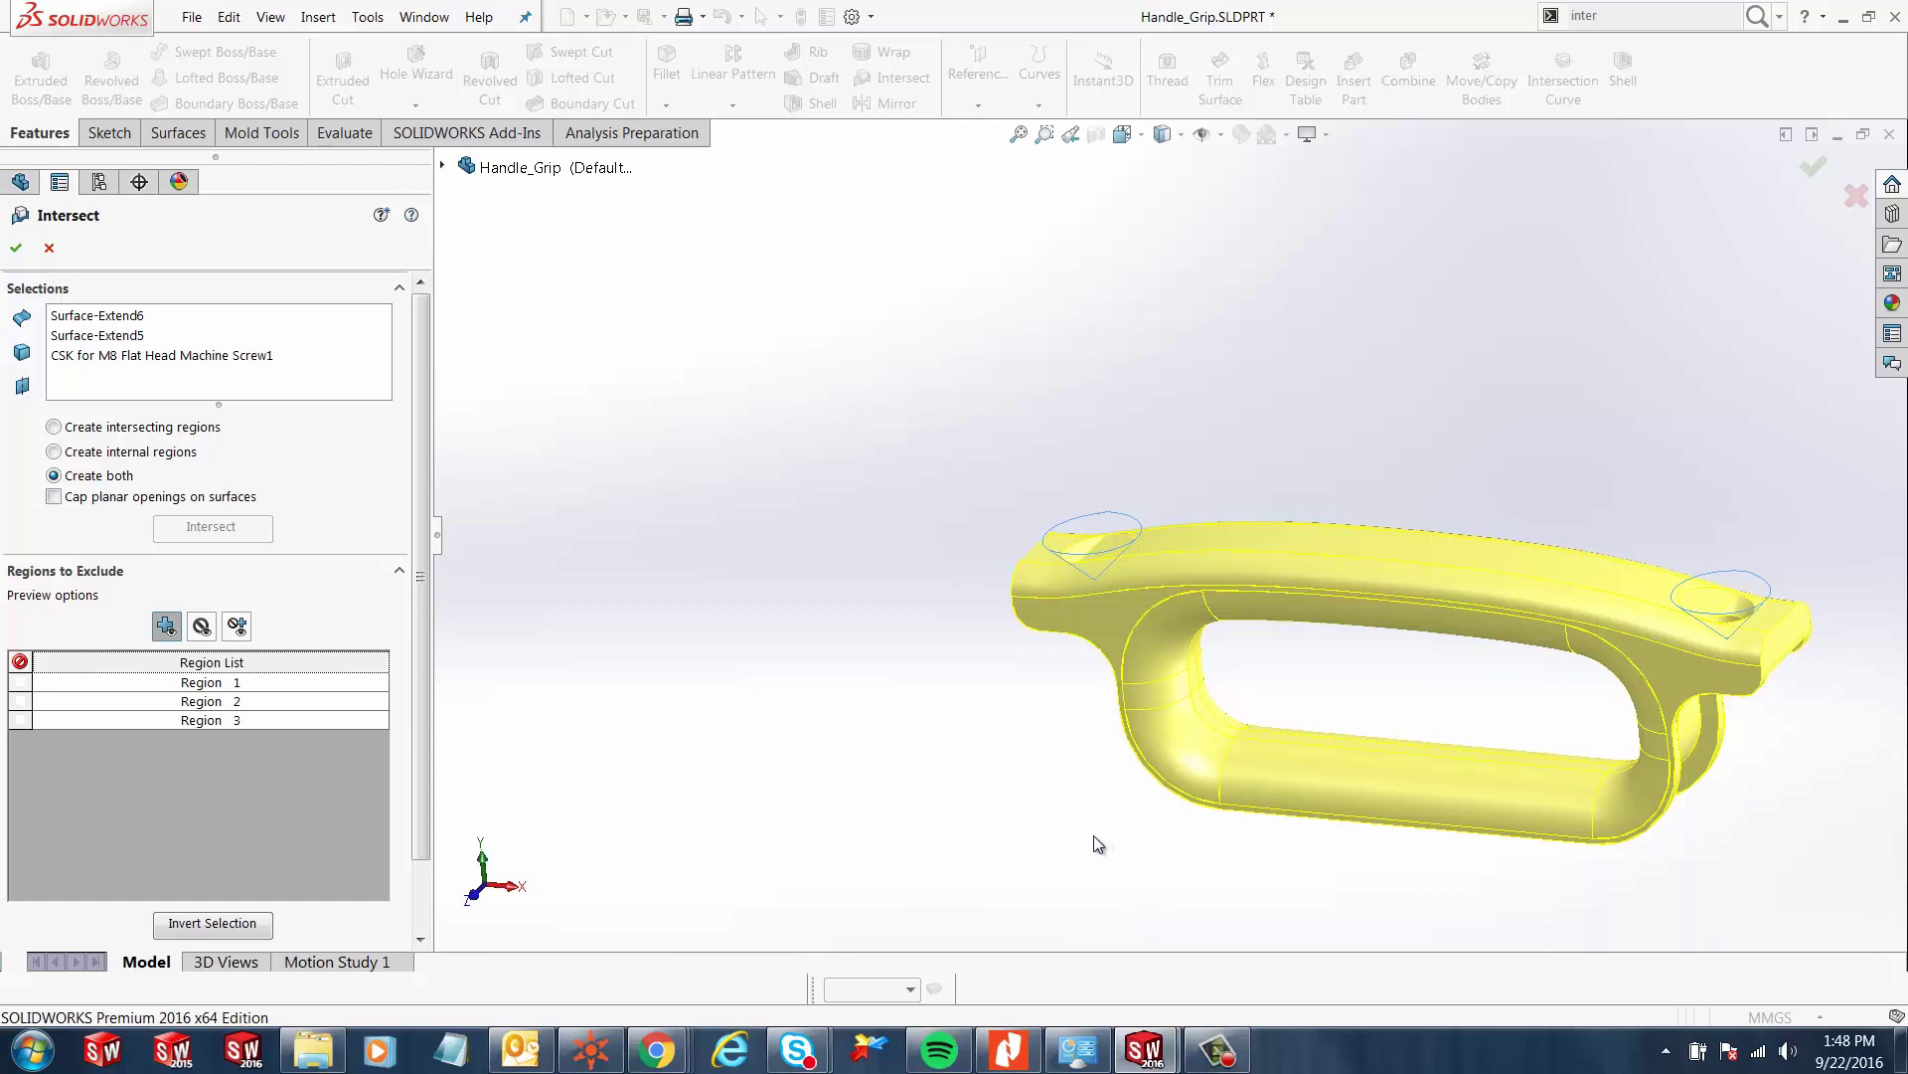
- Exclude Regions 1 and 2, consume the surfaces, and confirm Intersect3
left_click(1211, 574)
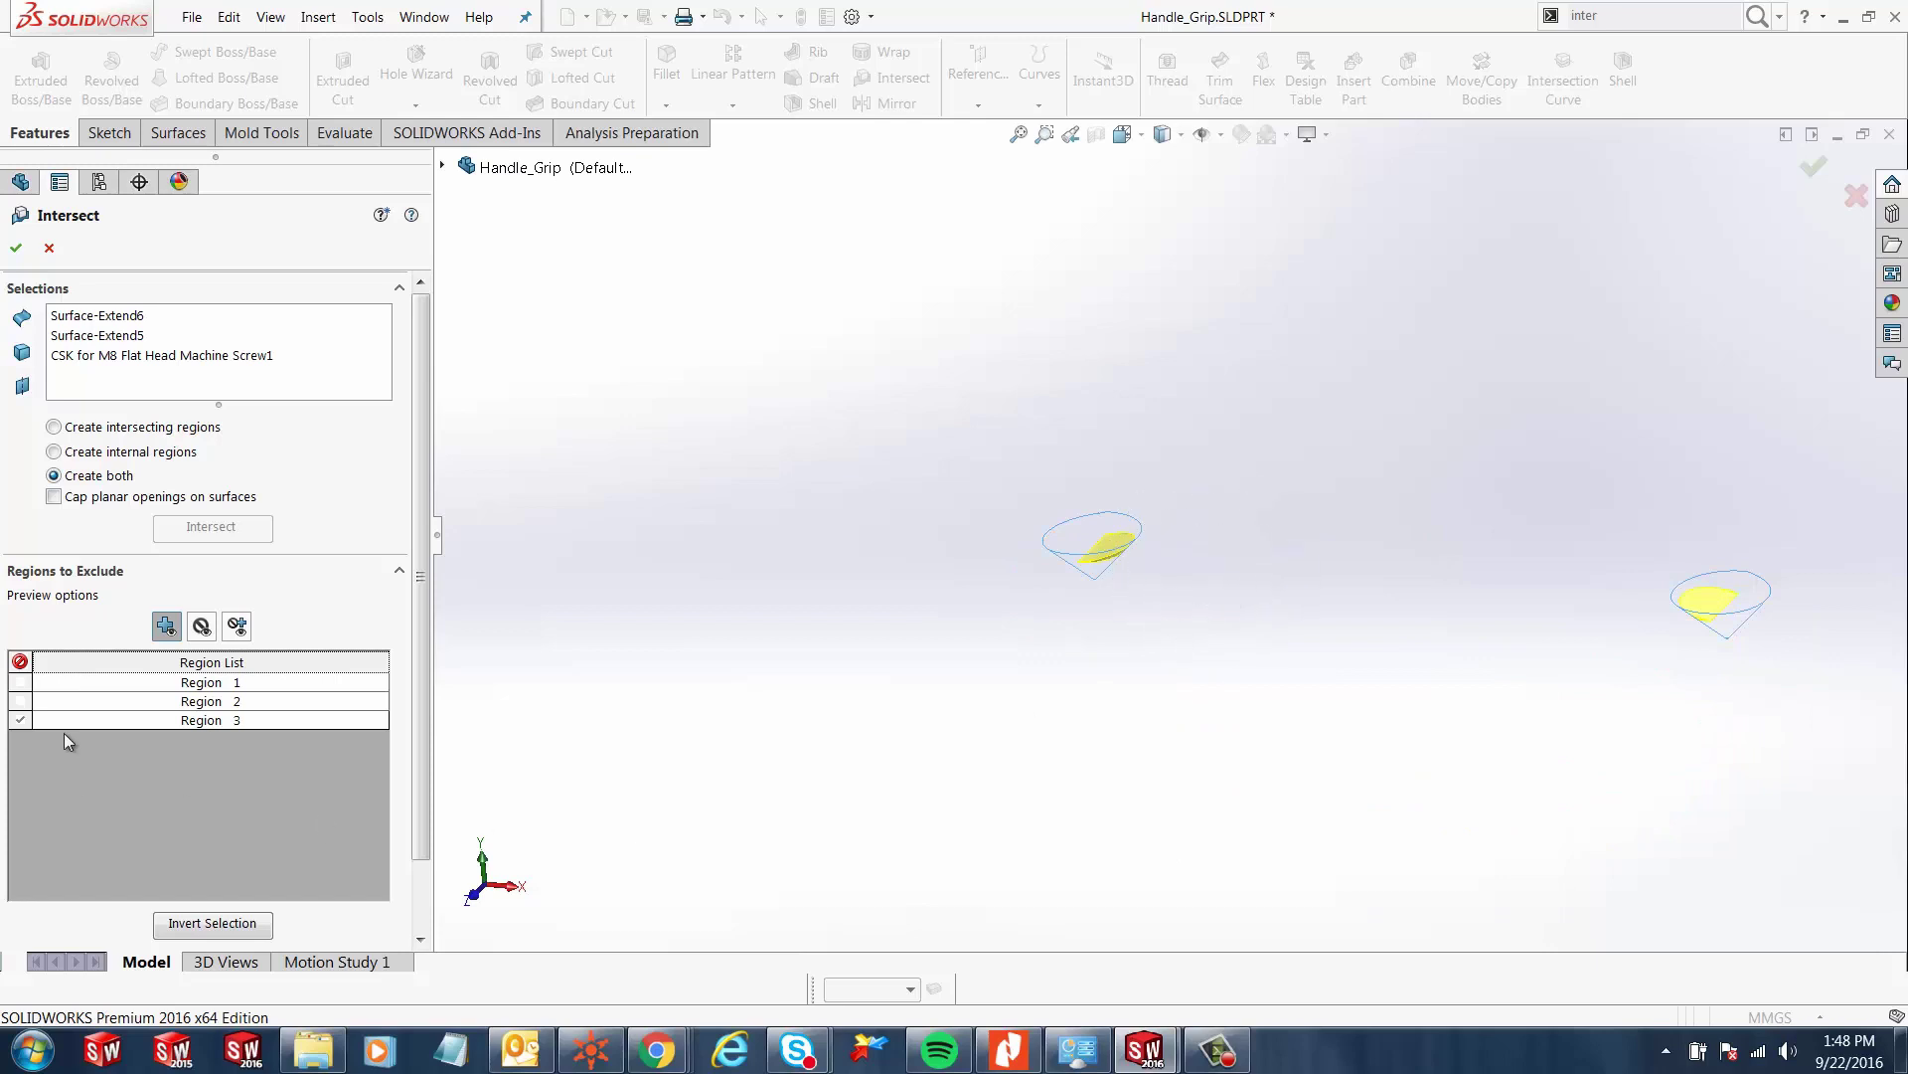
left_click(33, 719)
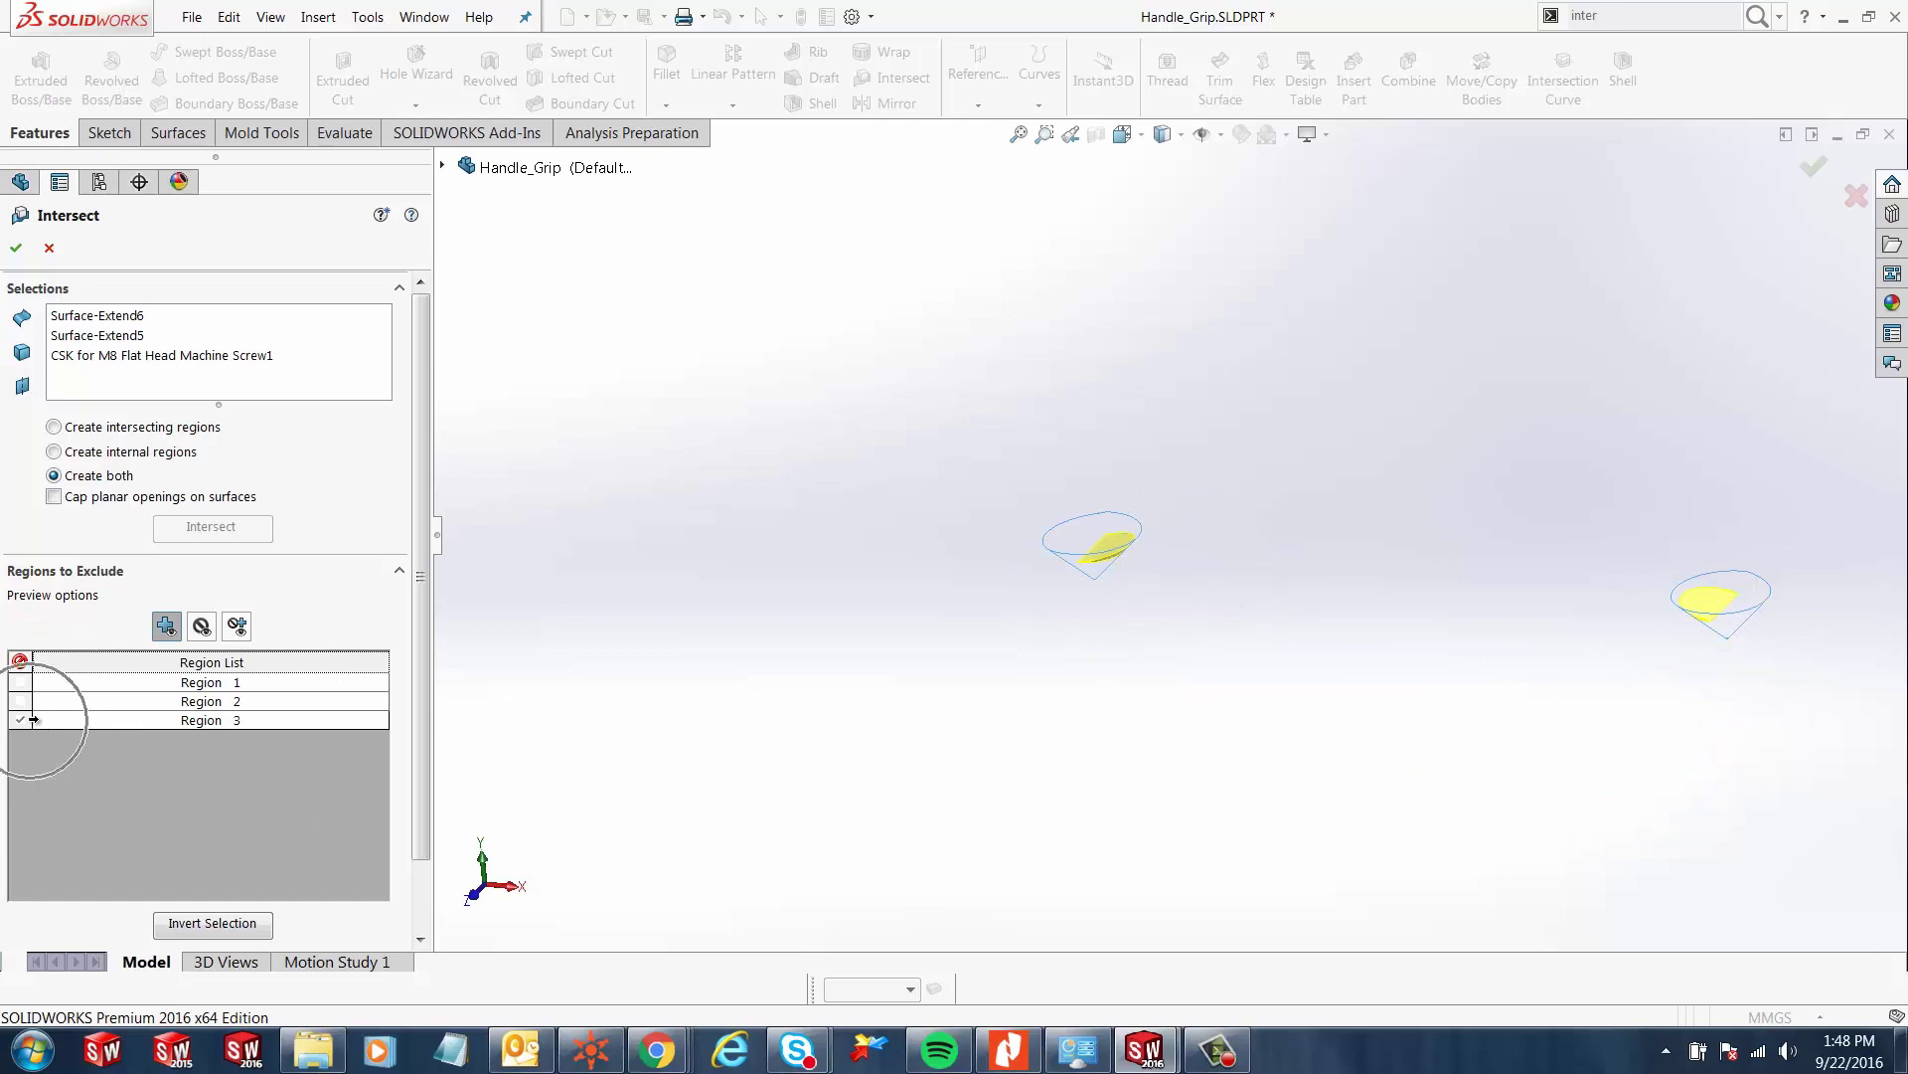
left_click(143, 720)
left_click(211, 922)
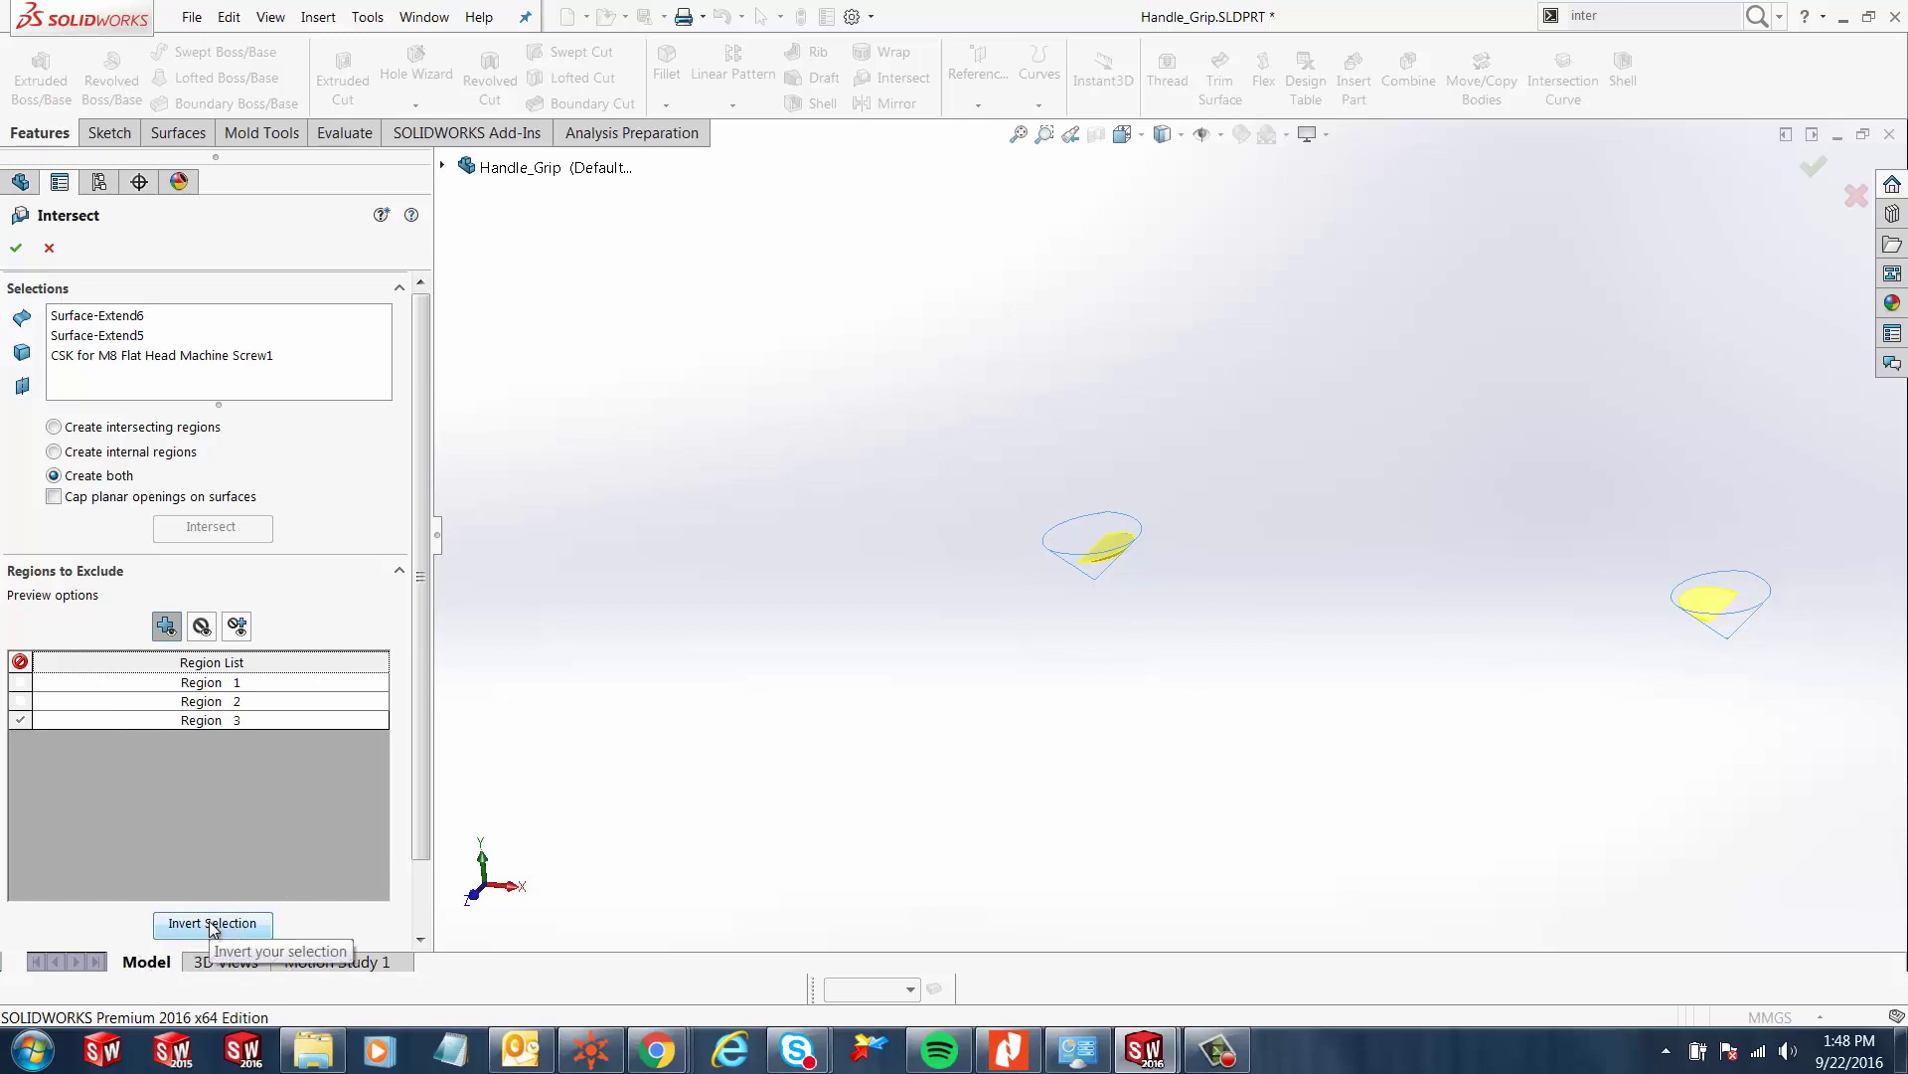
left_click(210, 923)
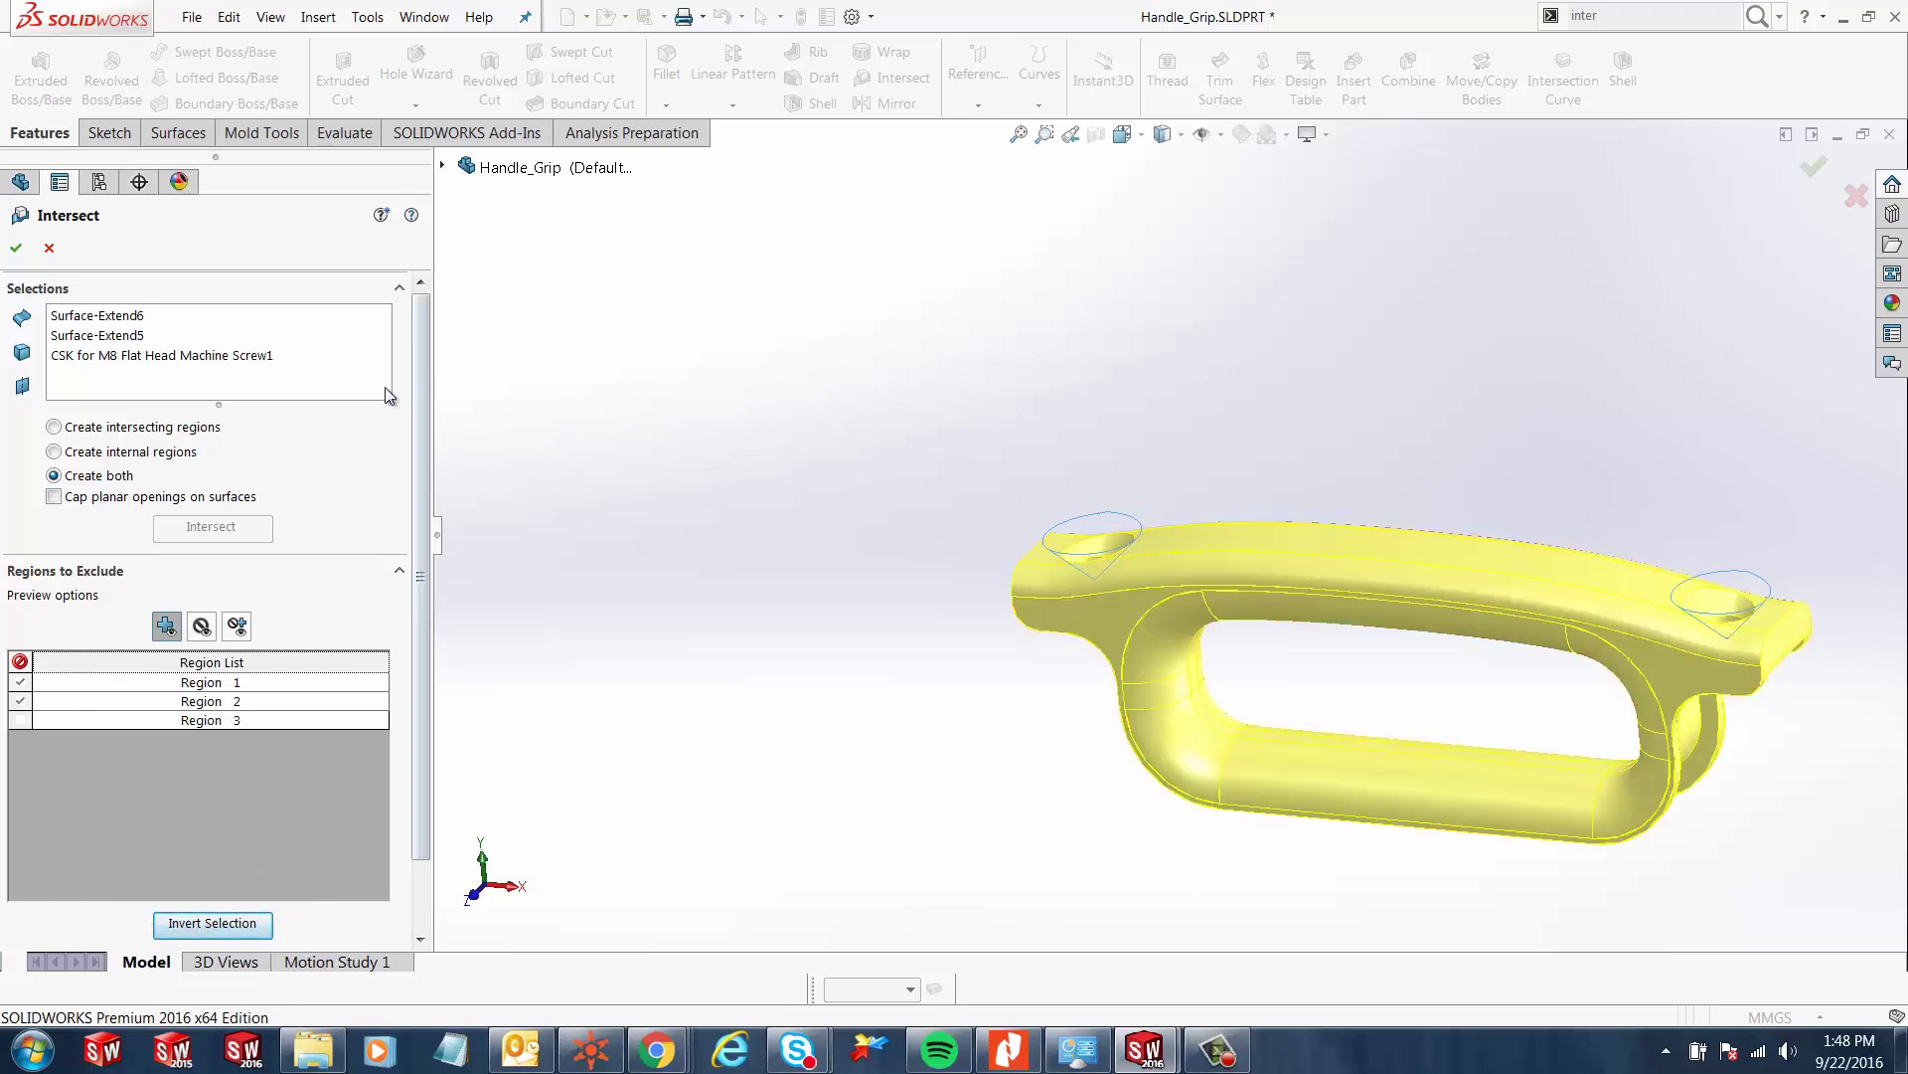
scroll(414, 434, "down", 2)
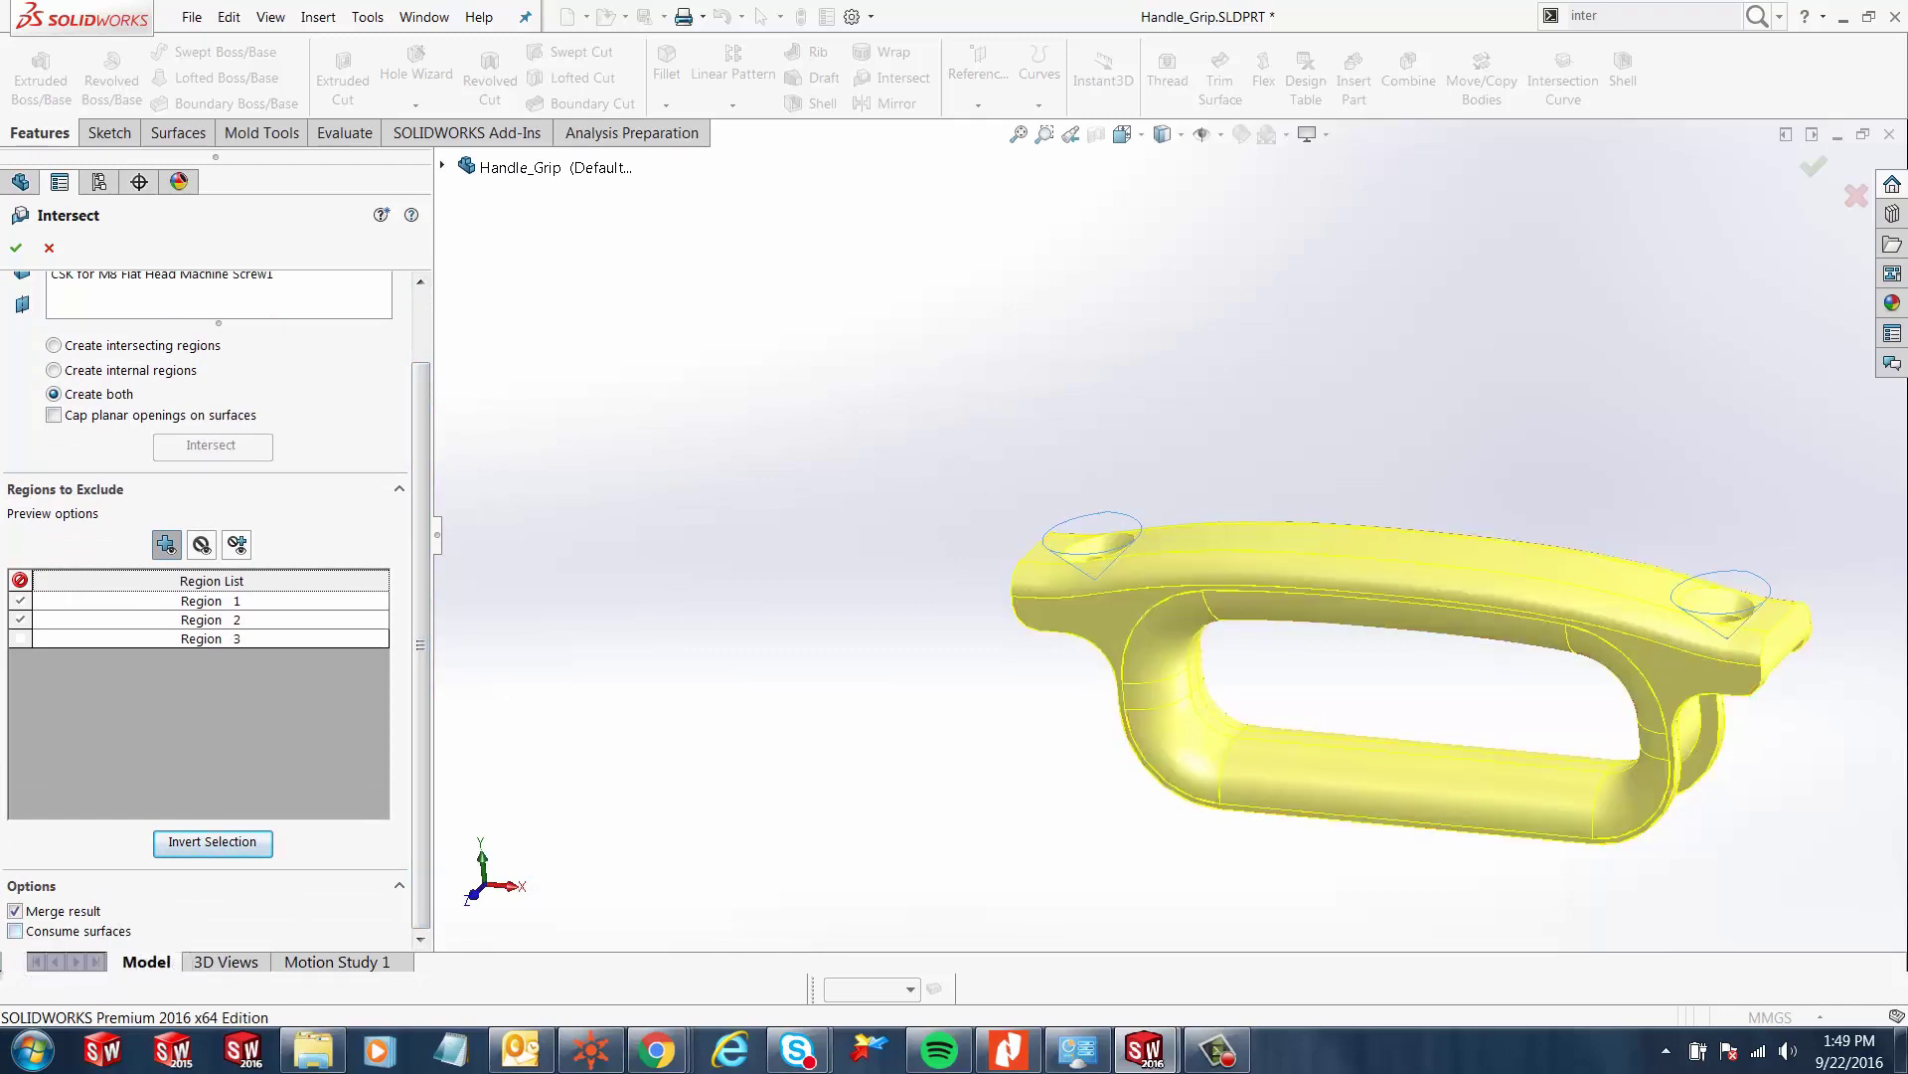
left_click(15, 931)
left_click(14, 247)
middle_click_drag(622, 474, 1244, 509)
scroll(1442, 651, "down", 10)
scroll(1488, 657, "up", 5)
scroll(630, 298, "up", 5)
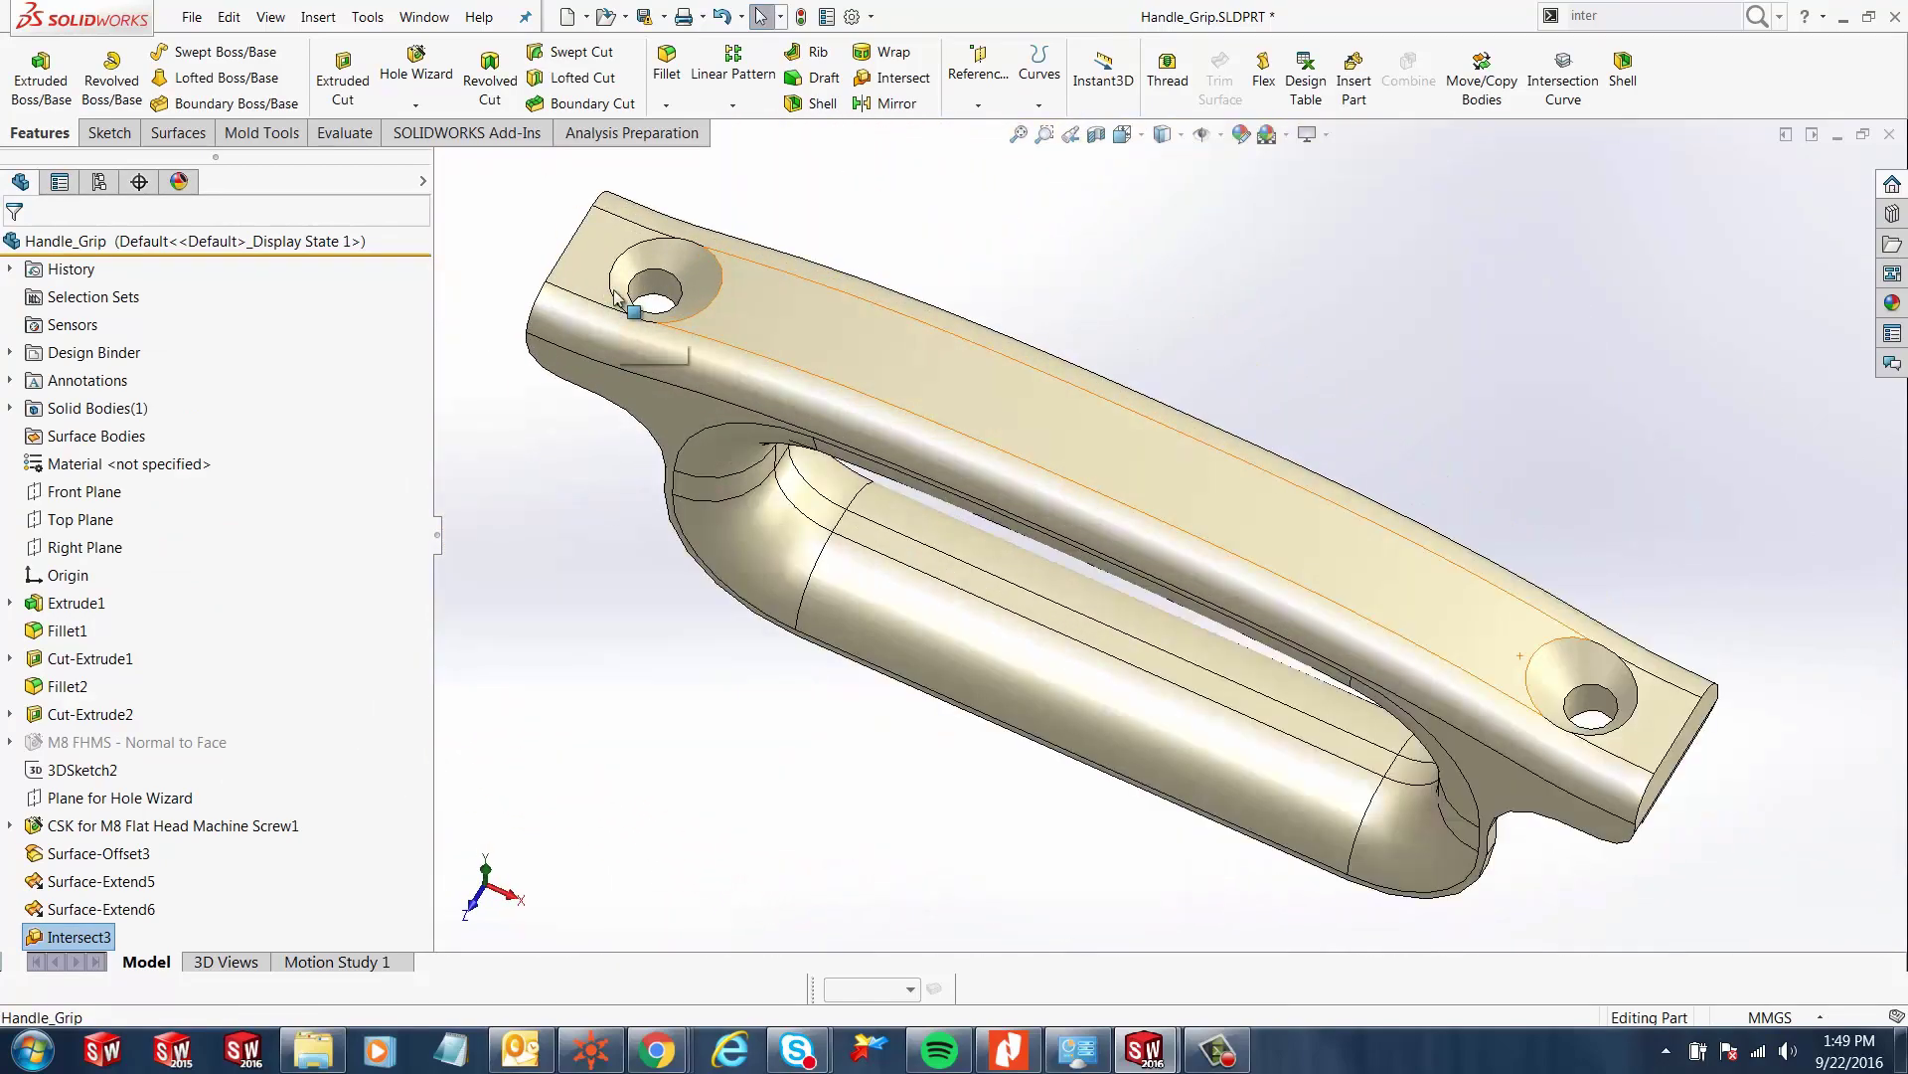
scroll(767, 346, "down", 6)
scroll(766, 346, "up", 8)
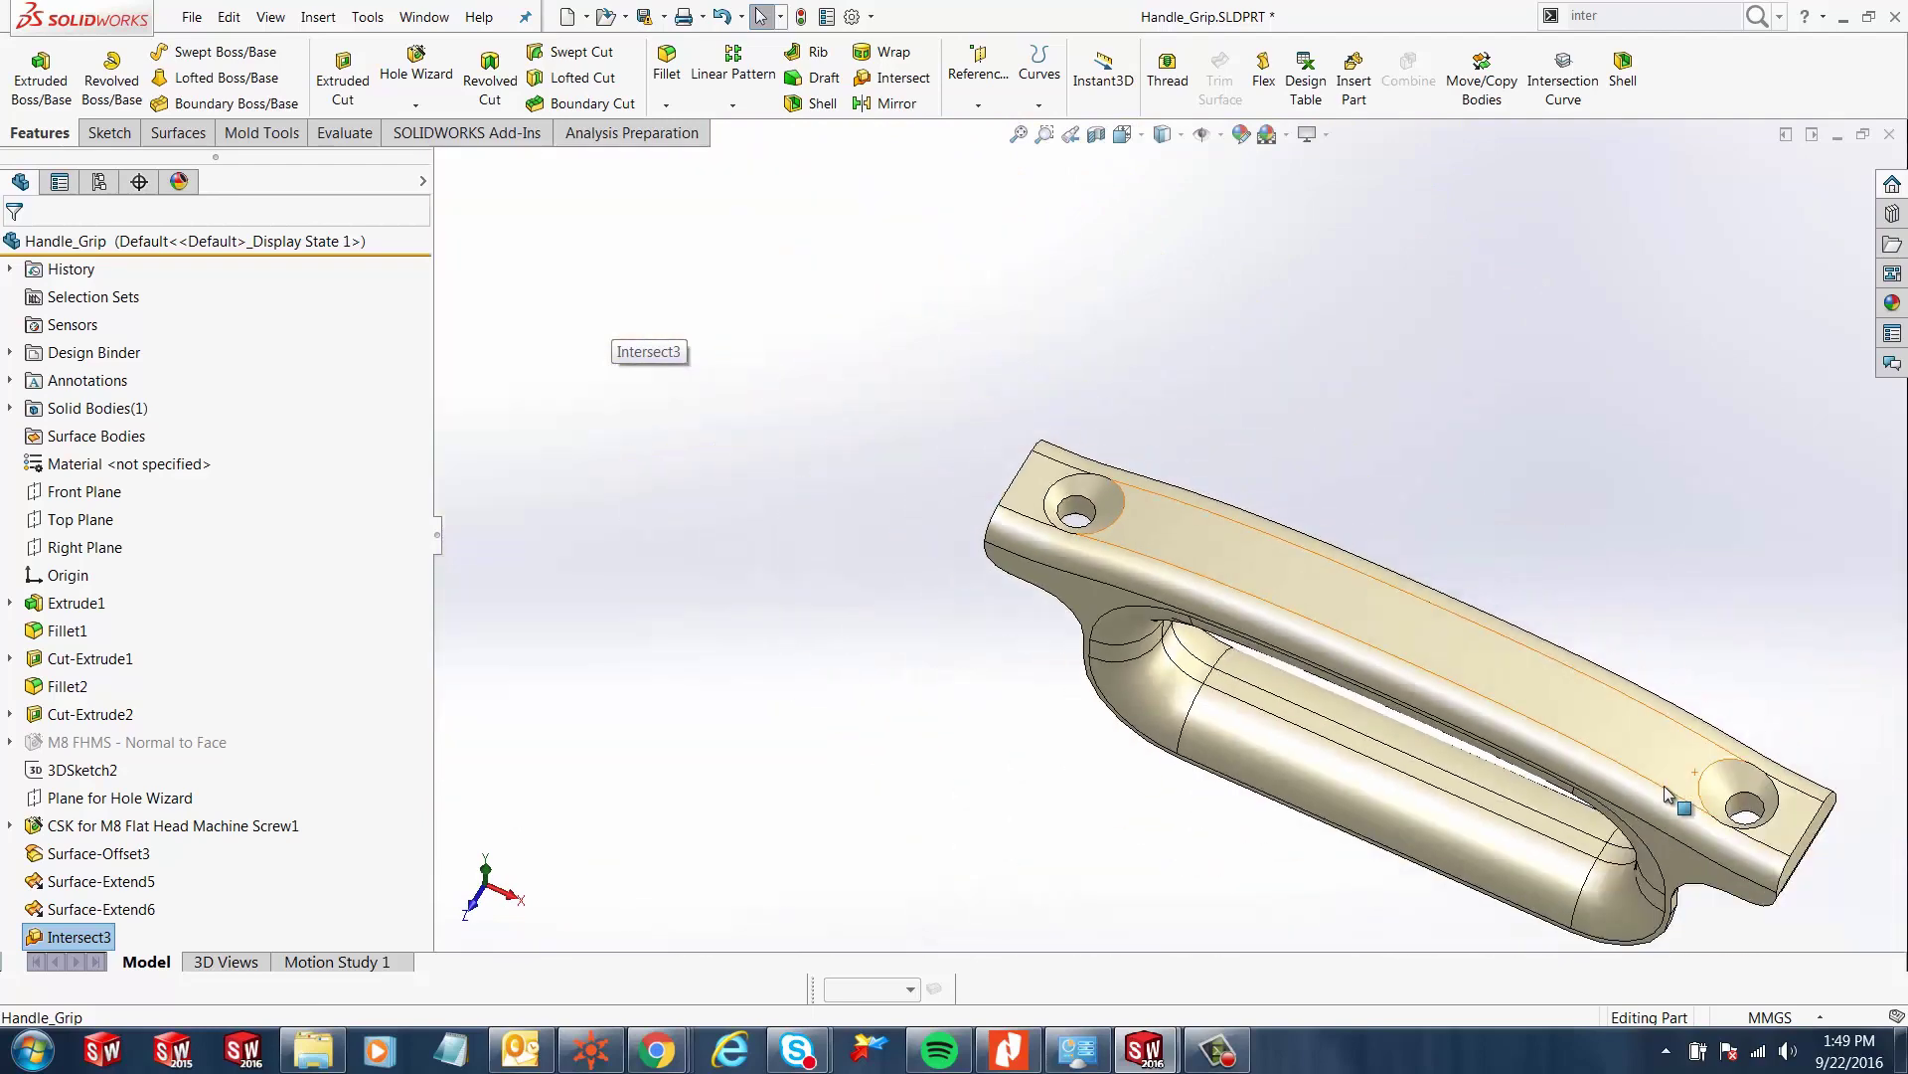
middle_click_drag(1473, 710, 861, 367)
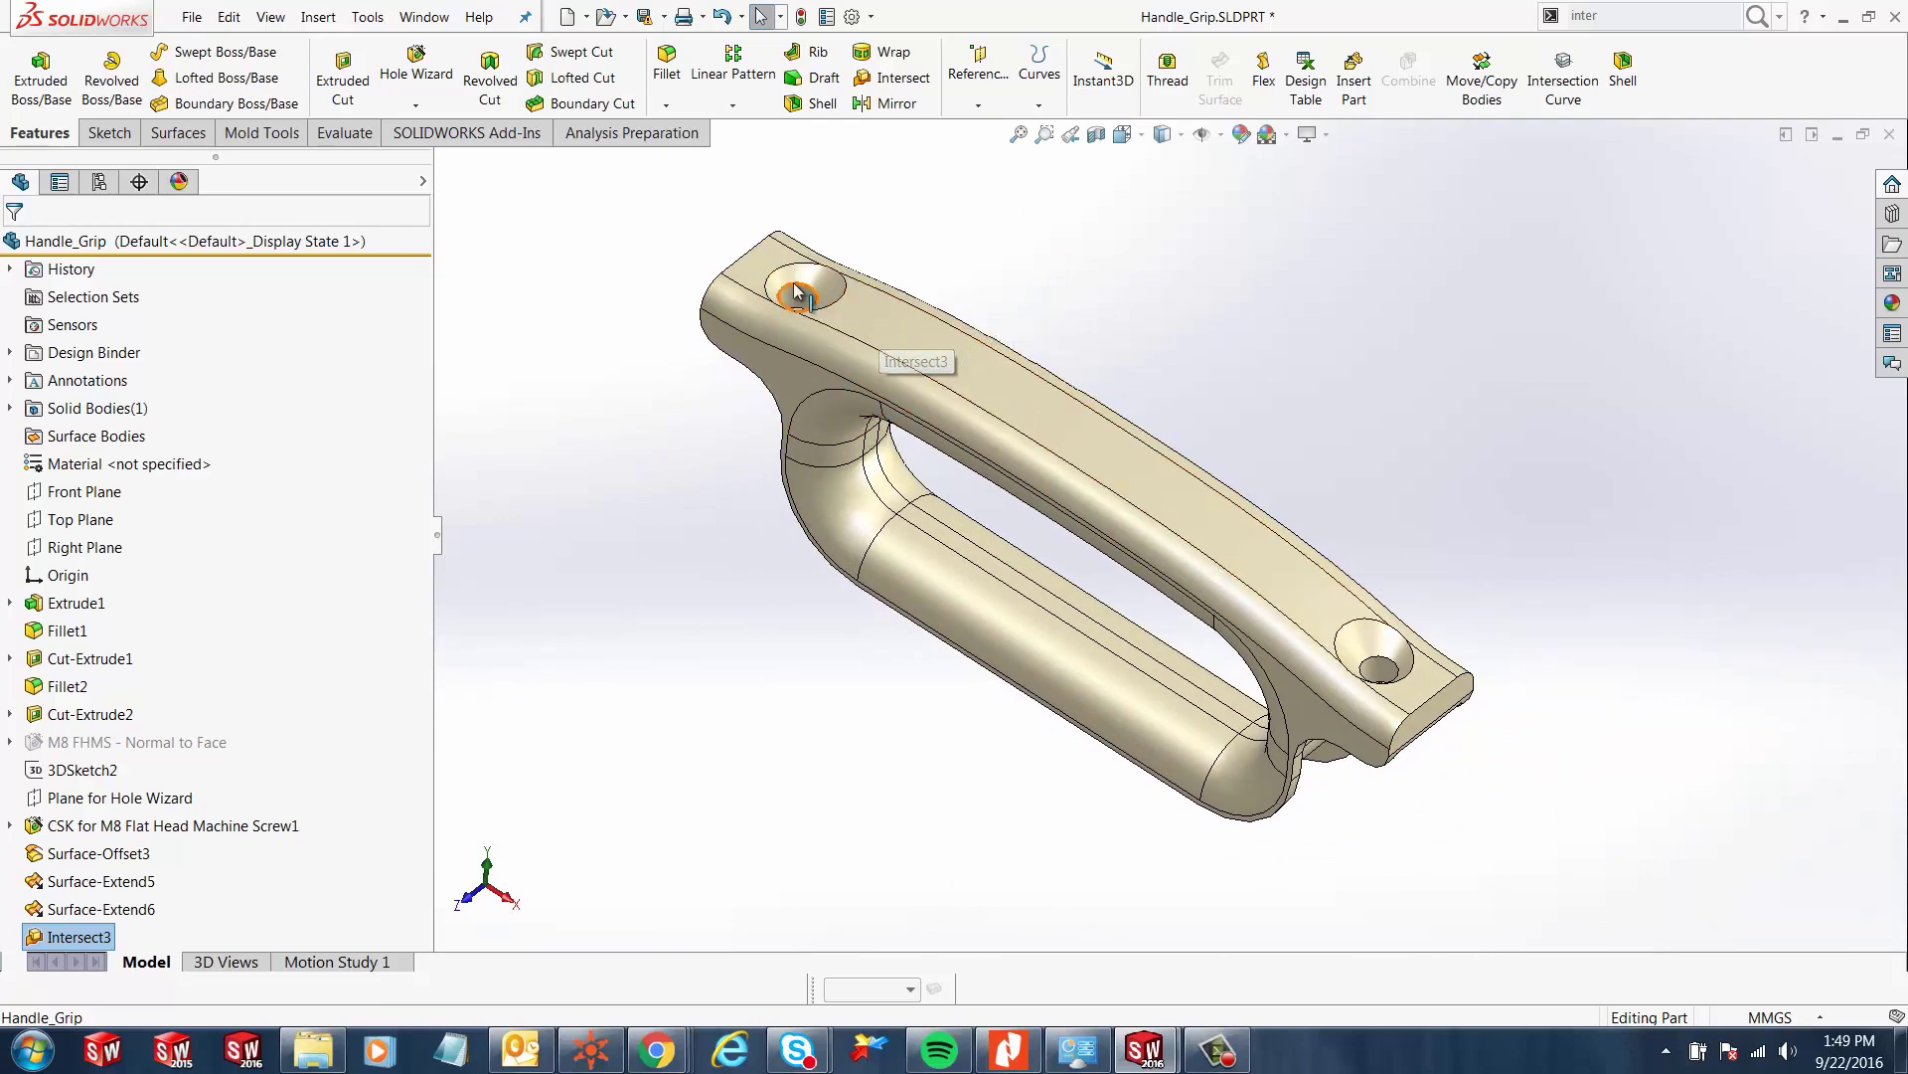
scroll(879, 318, "down", 3)
scroll(1172, 556, "up", 4)
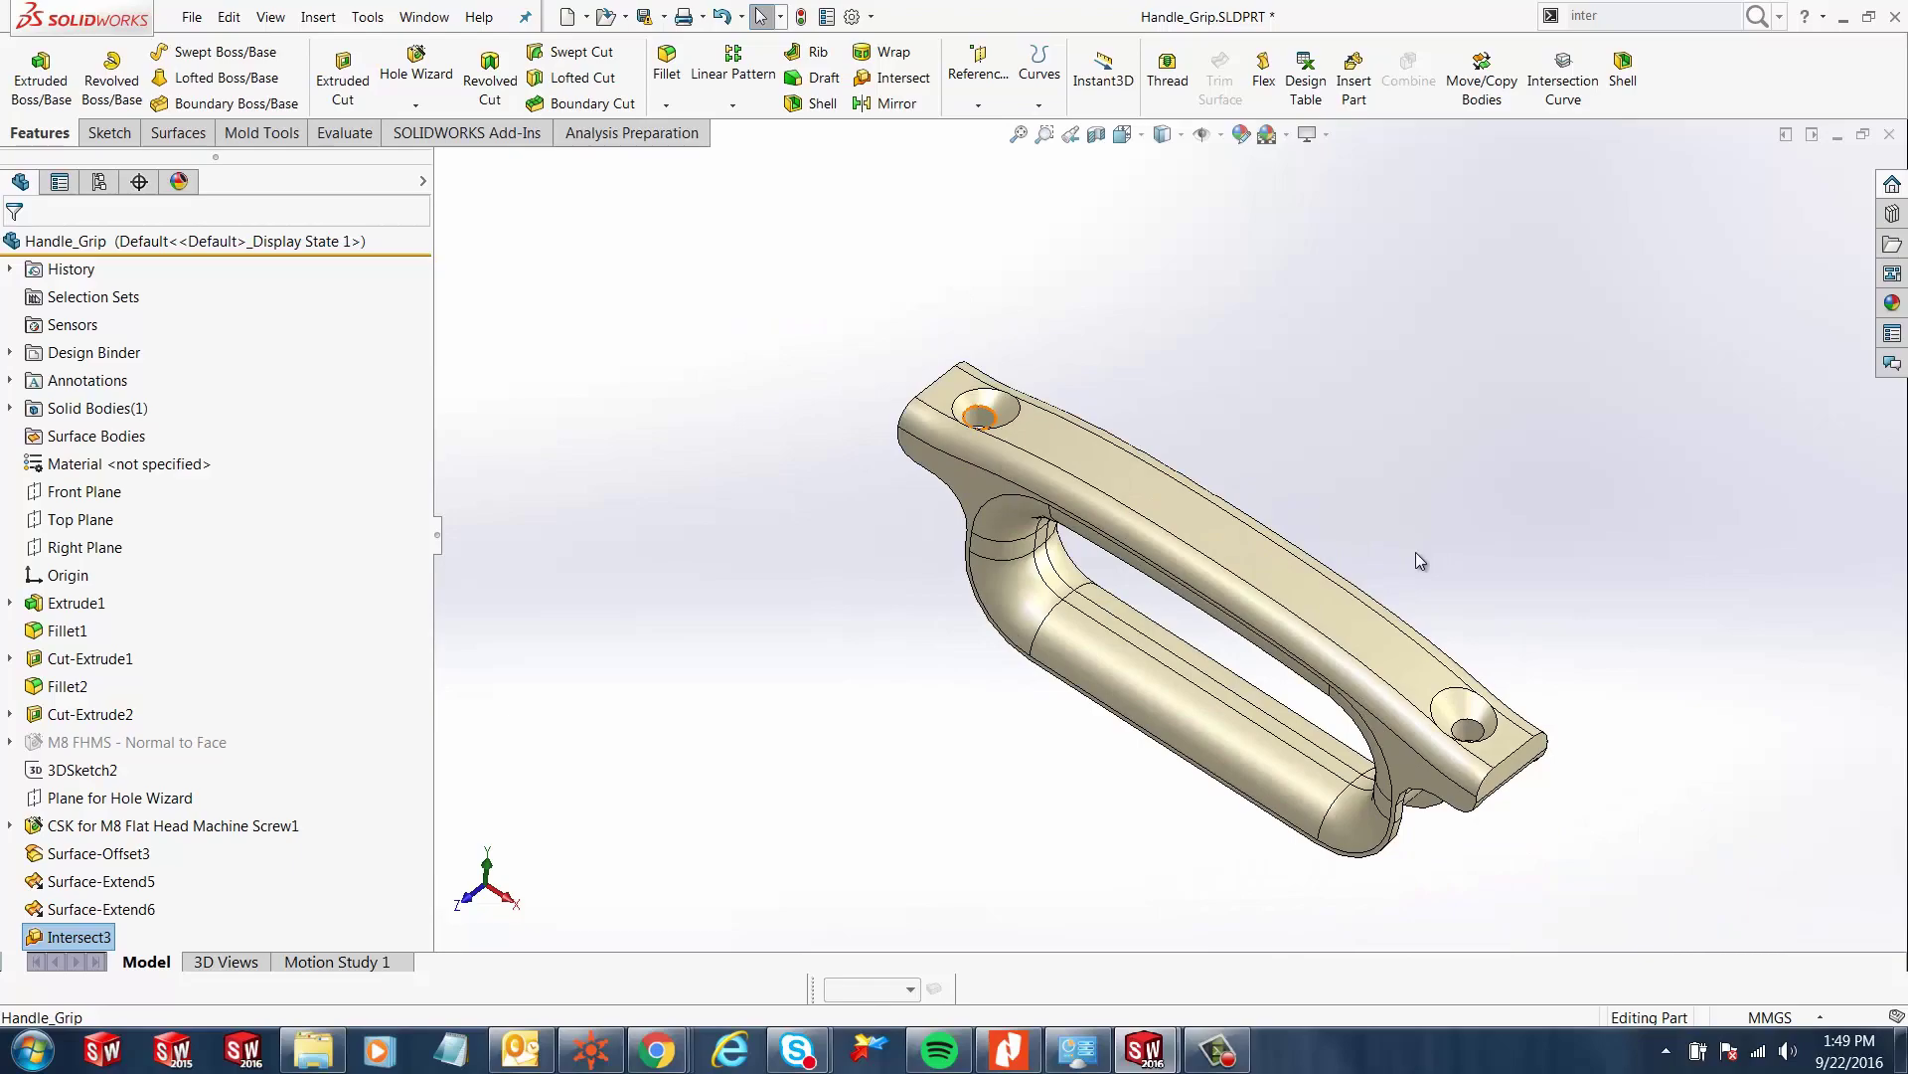